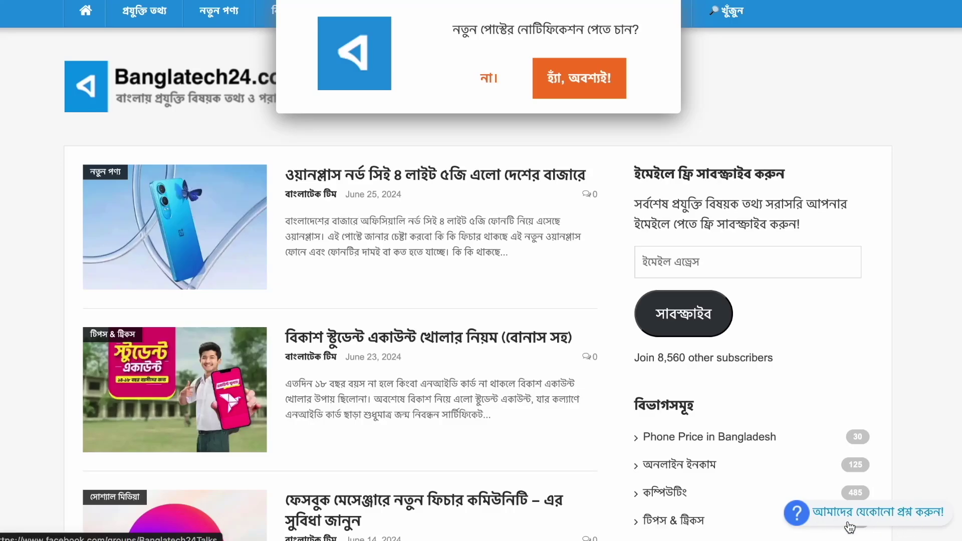
- Decline the new-post notification prompt on the Banglatech24 homepage and look over its article list
scroll(924, 429, down, 10)
scroll(921, 408, up, 10)
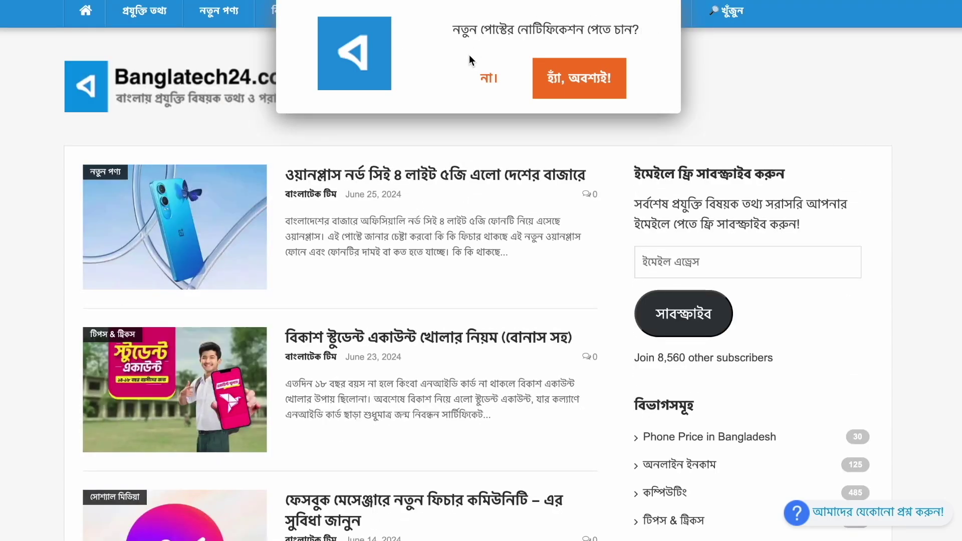
click(492, 81)
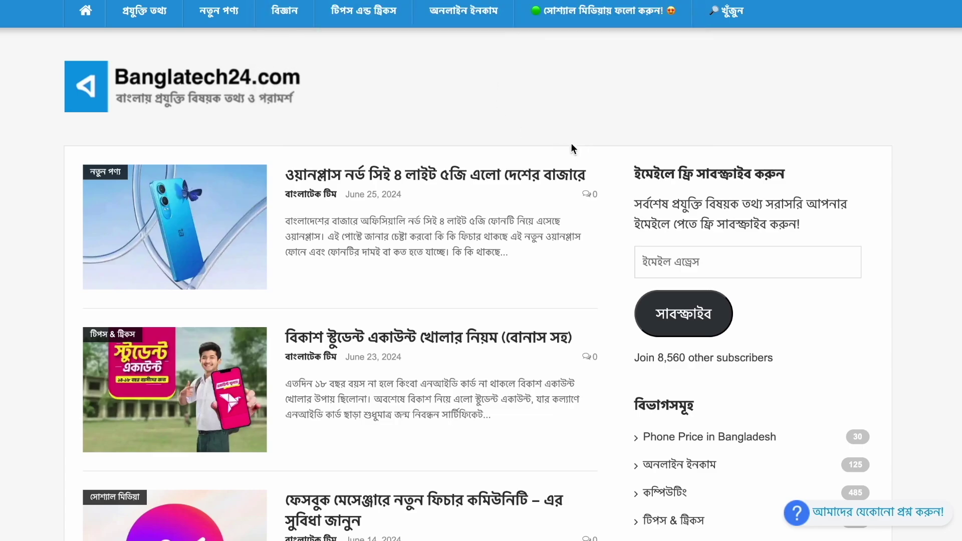
scroll(615, 205, down, 15)
scroll(615, 204, up, 8)
scroll(614, 205, up, 7)
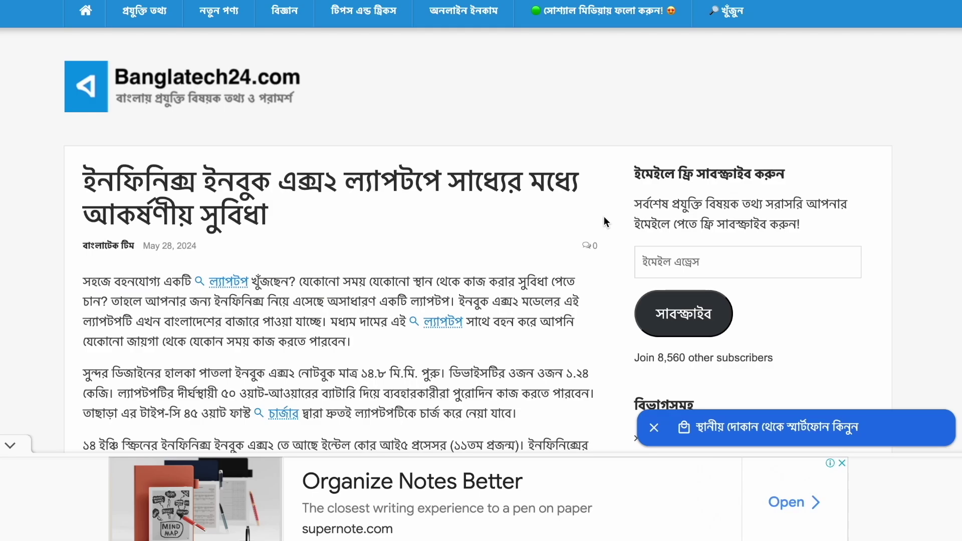
- Look through the Infinix INBook X2 laptop article, from its text and ads to the related articles, comment form and footer
scroll(604, 217, down, 6)
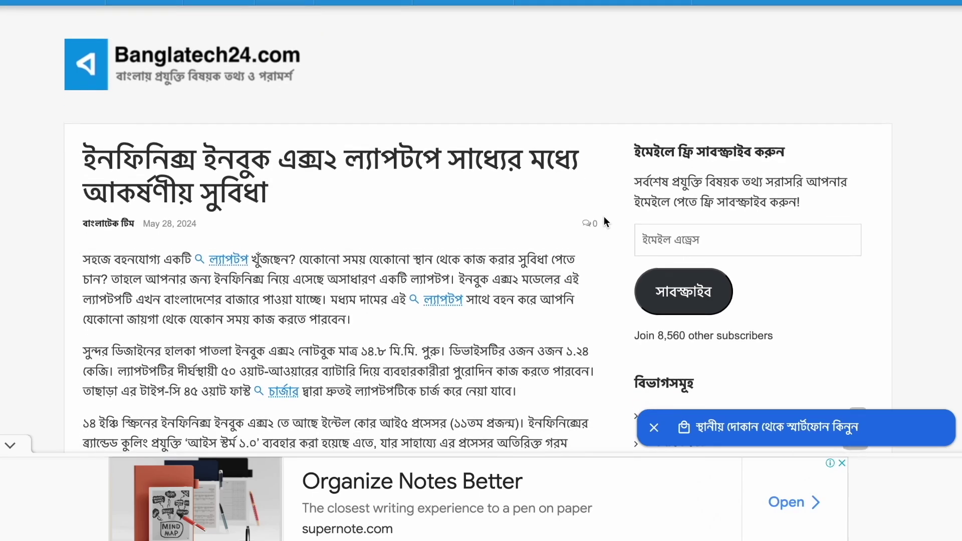
scroll(604, 217, down, 2)
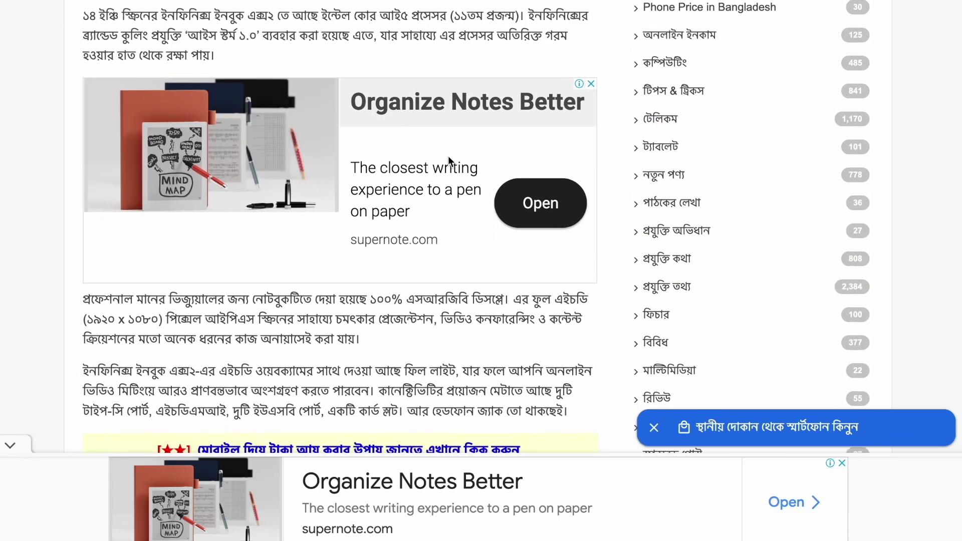
scroll(636, 278, down, 8)
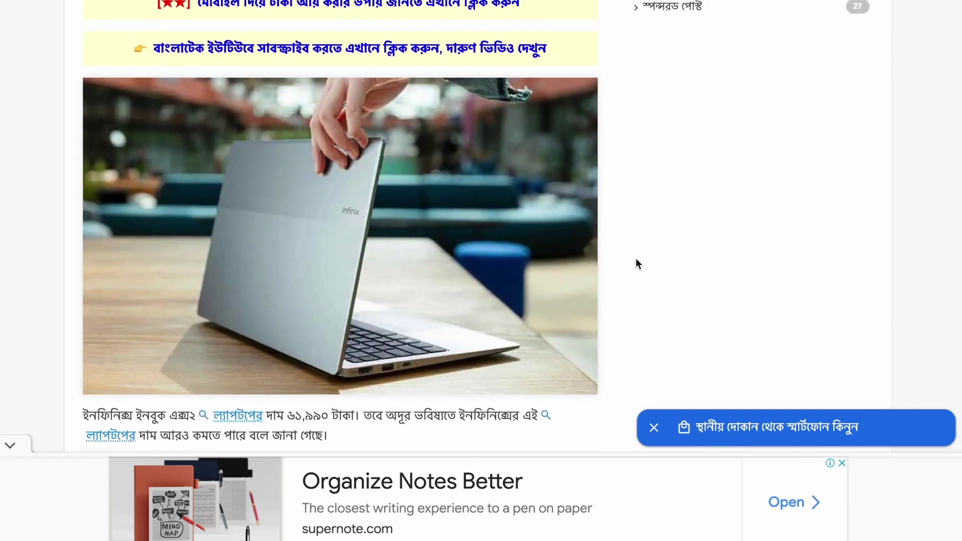
scroll(636, 258, down, 8)
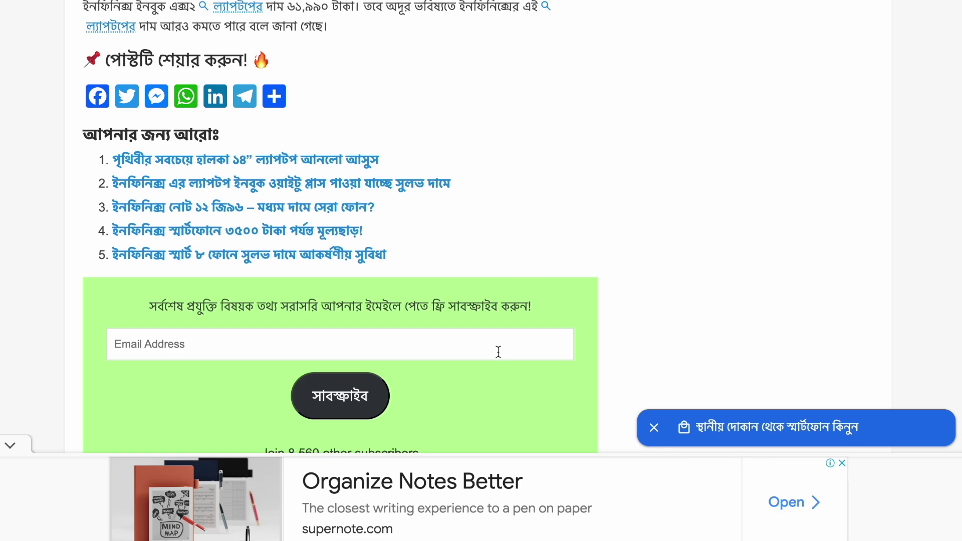
scroll(645, 280, down, 10)
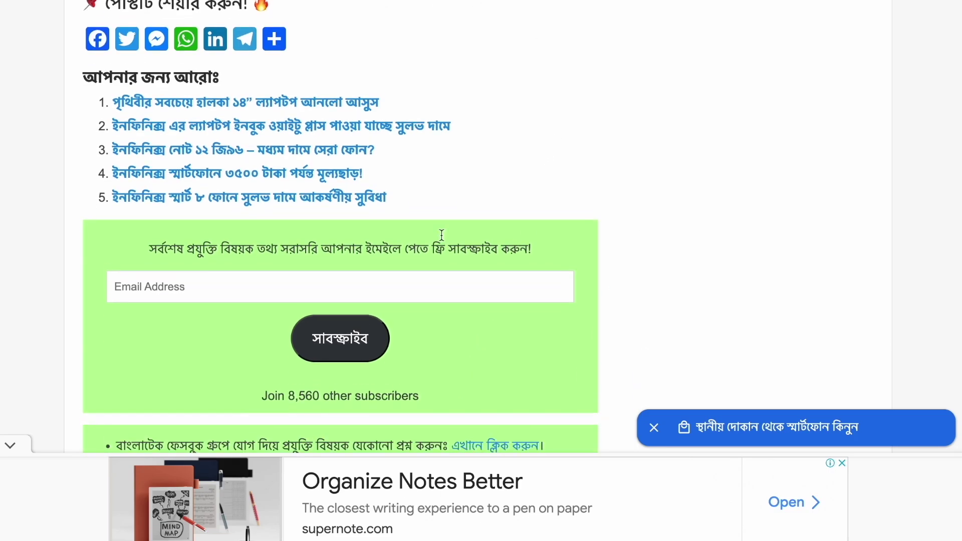
scroll(387, 173, down, 6)
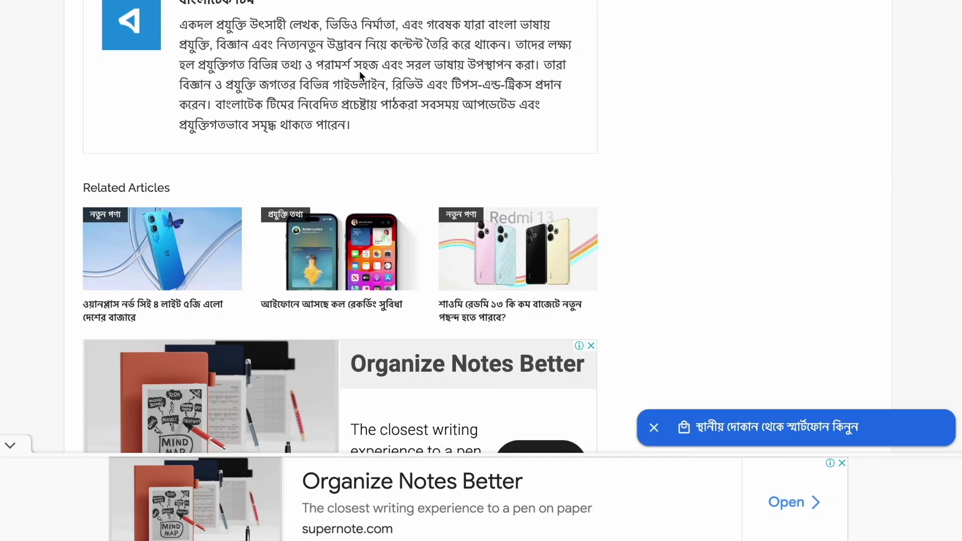
scroll(750, 289, down, 12)
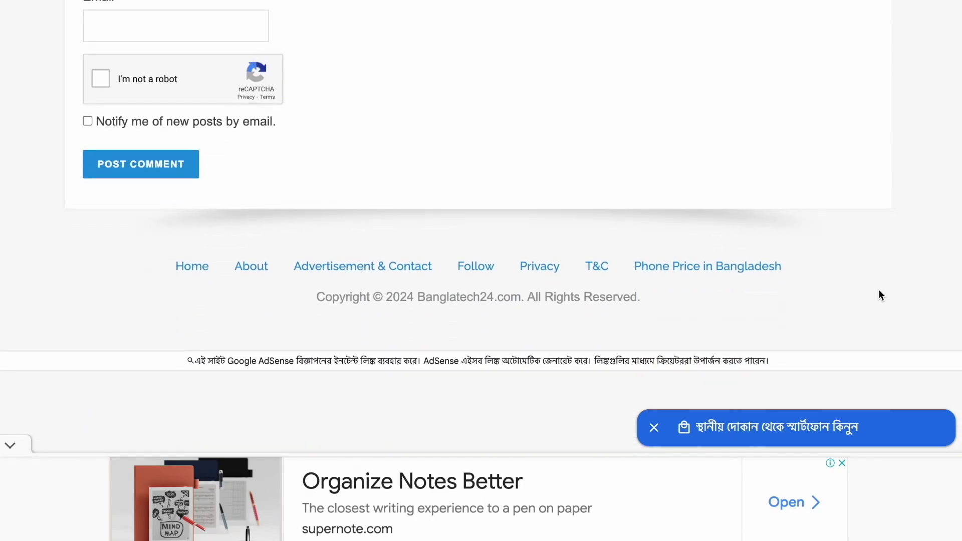
scroll(880, 296, up, 20)
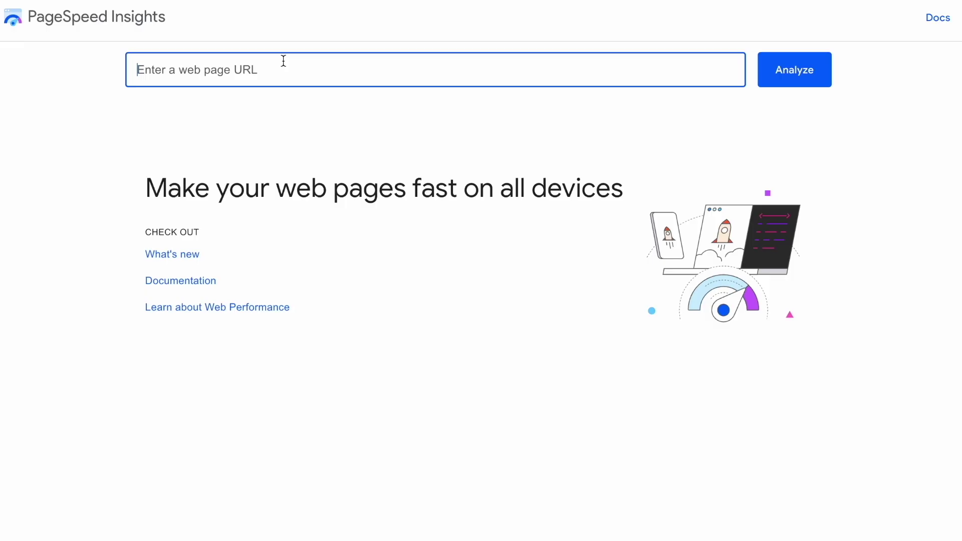
text(https://banglatech24.com/)
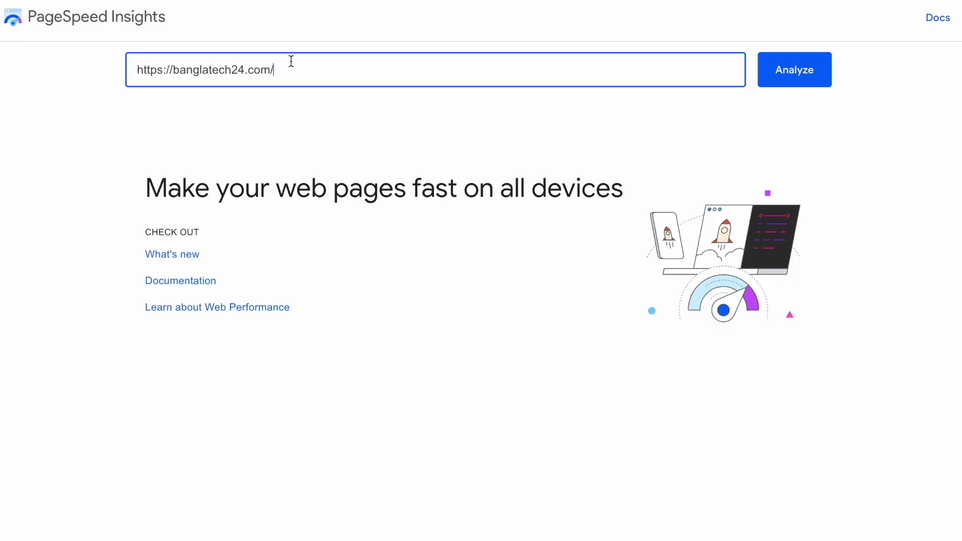
click(762, 77)
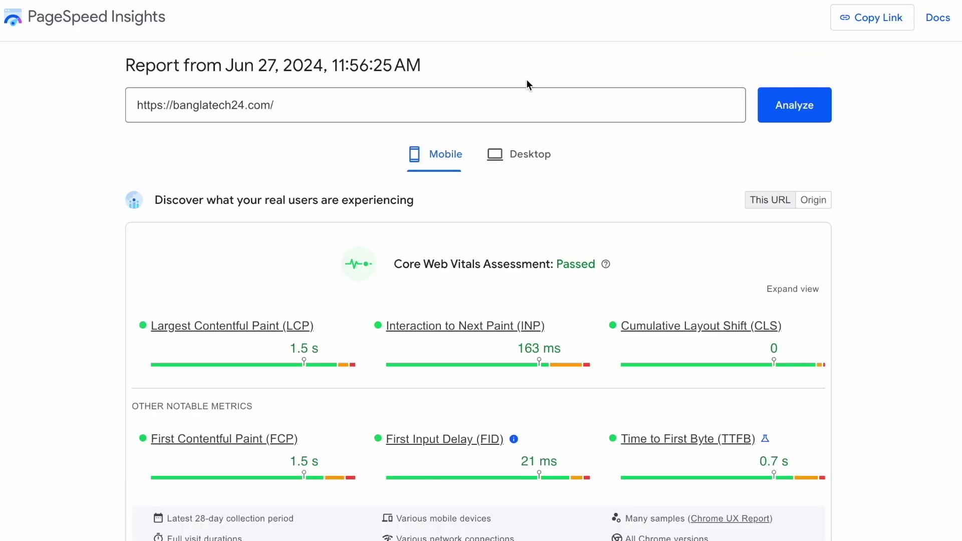
scroll(877, 296, down, 8)
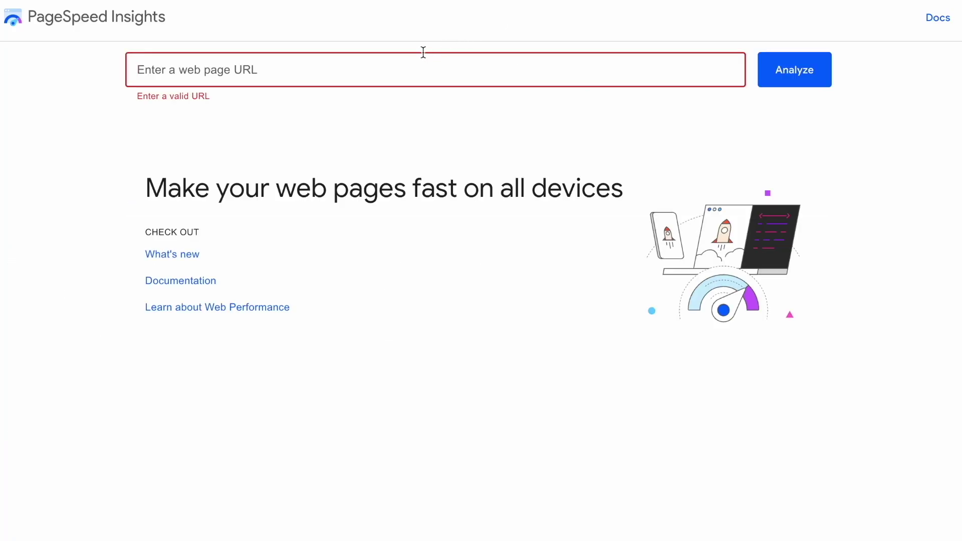
text(https://banglatech24.com/3353231/infinix-inbook-x2-laptop/)
click(795, 74)
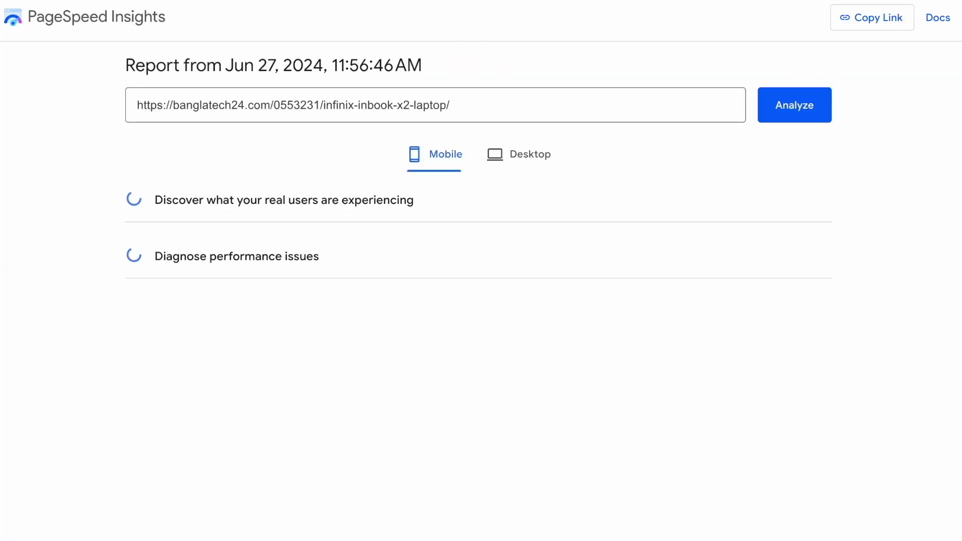
- Examine the homepage's mobile report, including its category scores, performance metrics and diagnostics
scroll(500, 15, down, 7)
scroll(820, 410, down, 3)
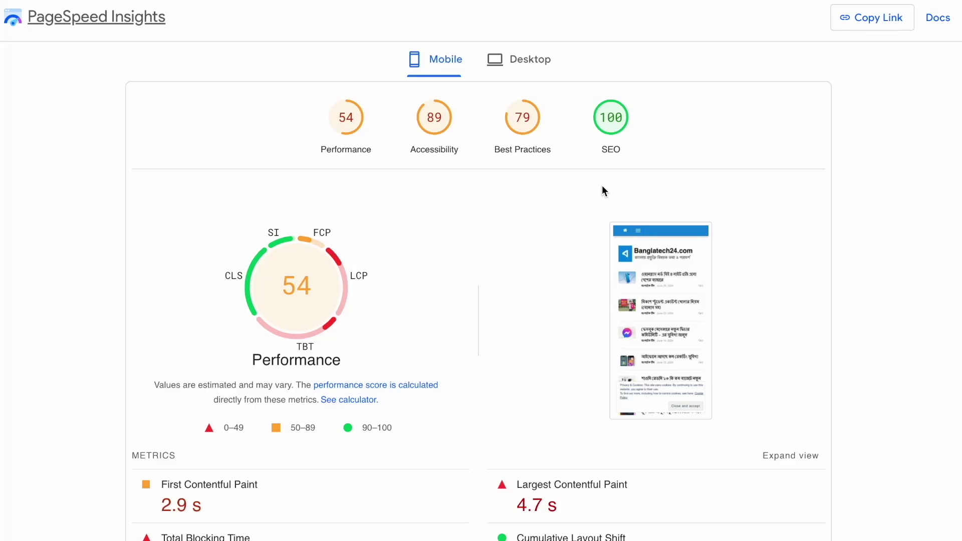
scroll(832, 312, down, 4)
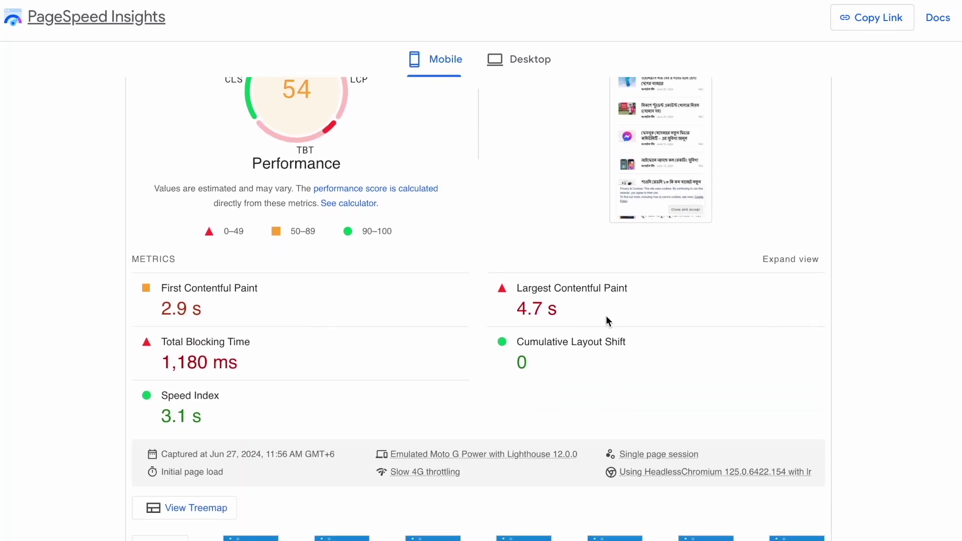
scroll(47, 414, down, 3)
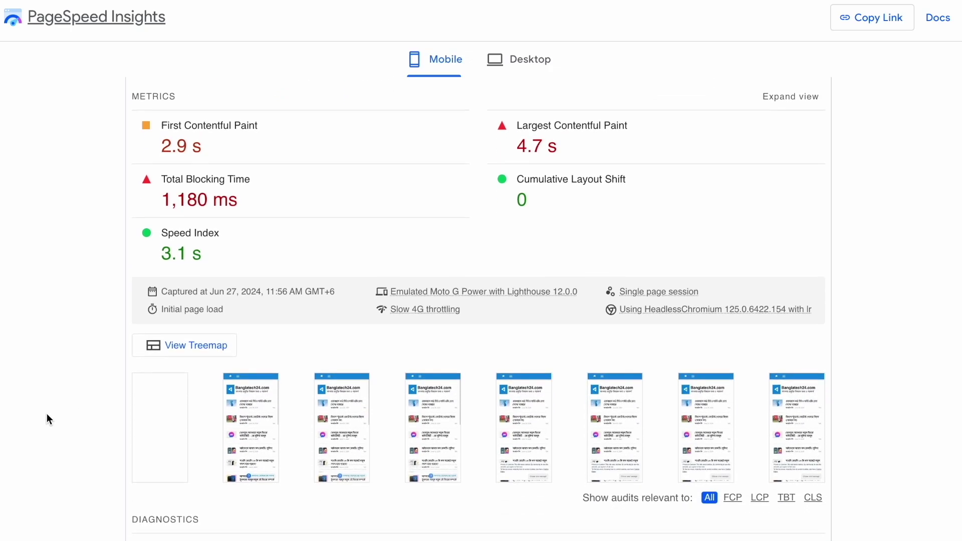
scroll(850, 433, down, 5)
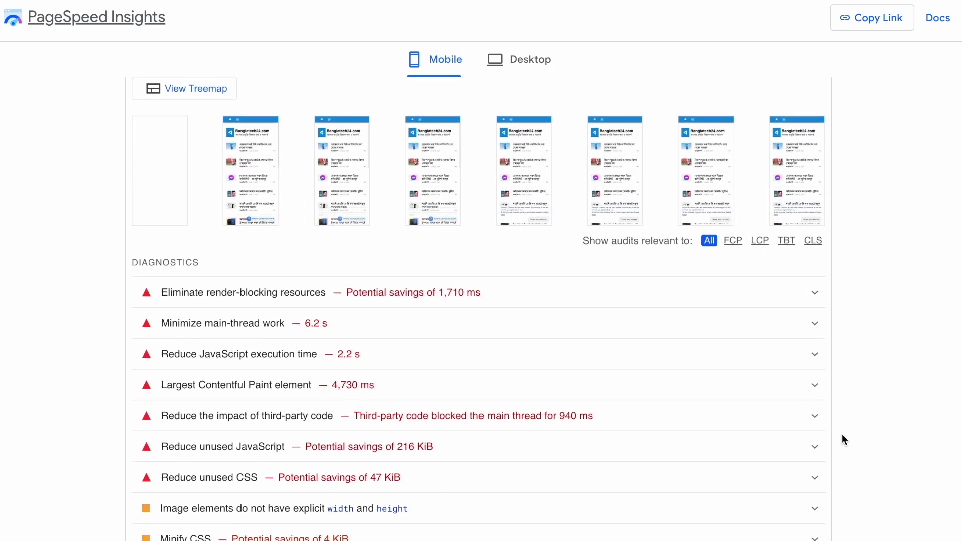
scroll(232, 439, down, 3)
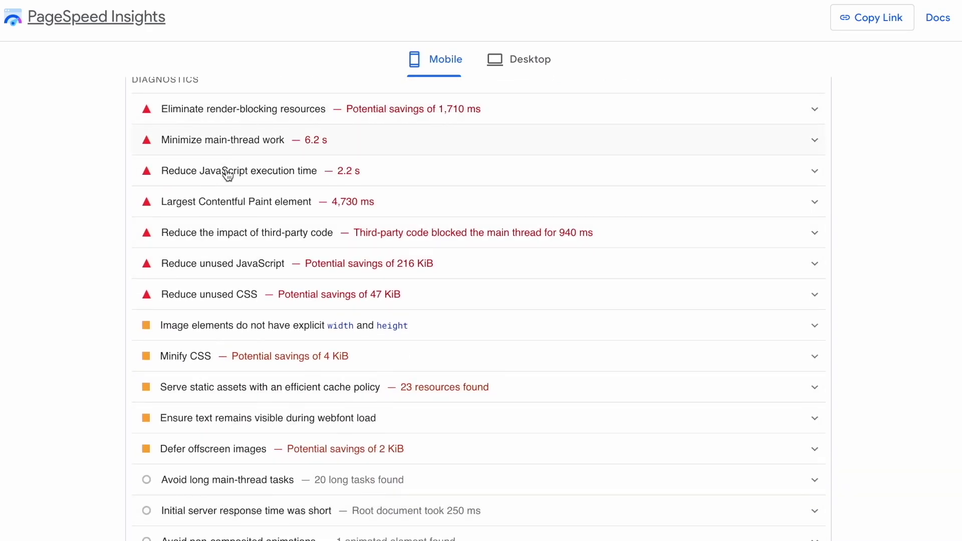
scroll(241, 269, up, 10)
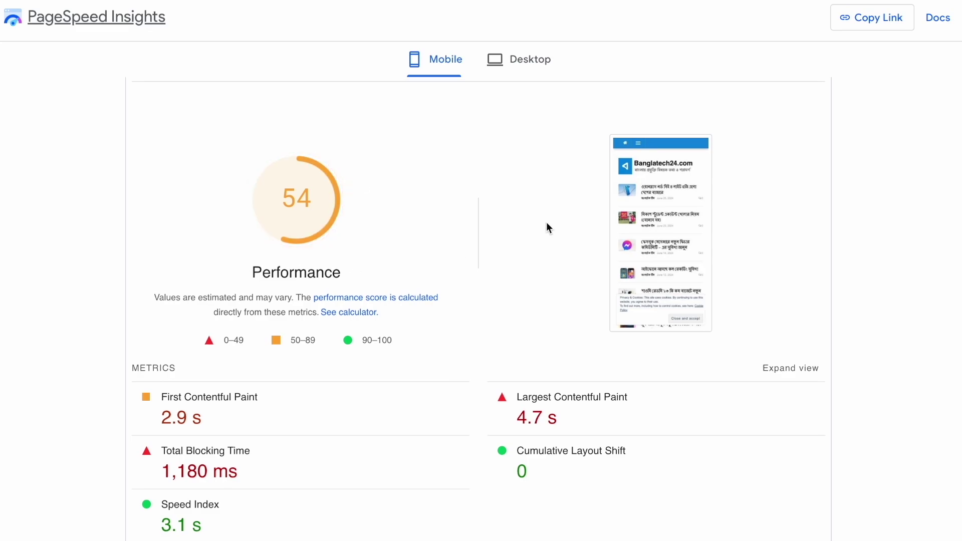
- Examine the homepage's desktop performance score, metrics and diagnostics, and compare them with the mobile performance score
click(514, 60)
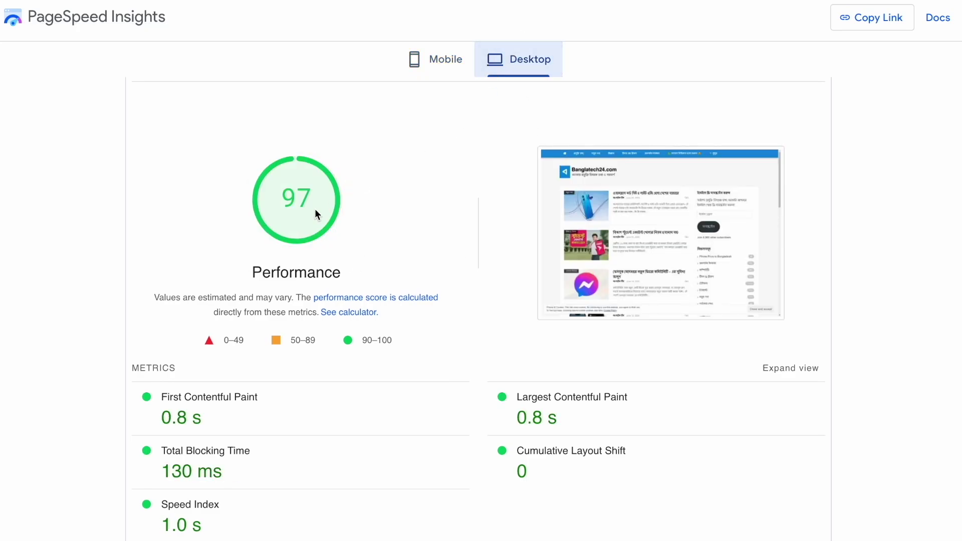
scroll(10, 313, down, 2)
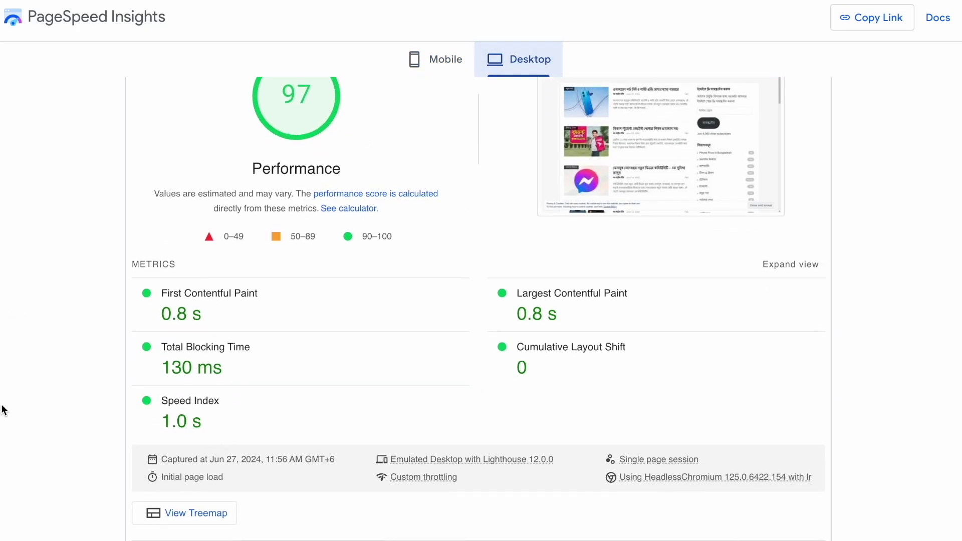
scroll(112, 413, down, 8)
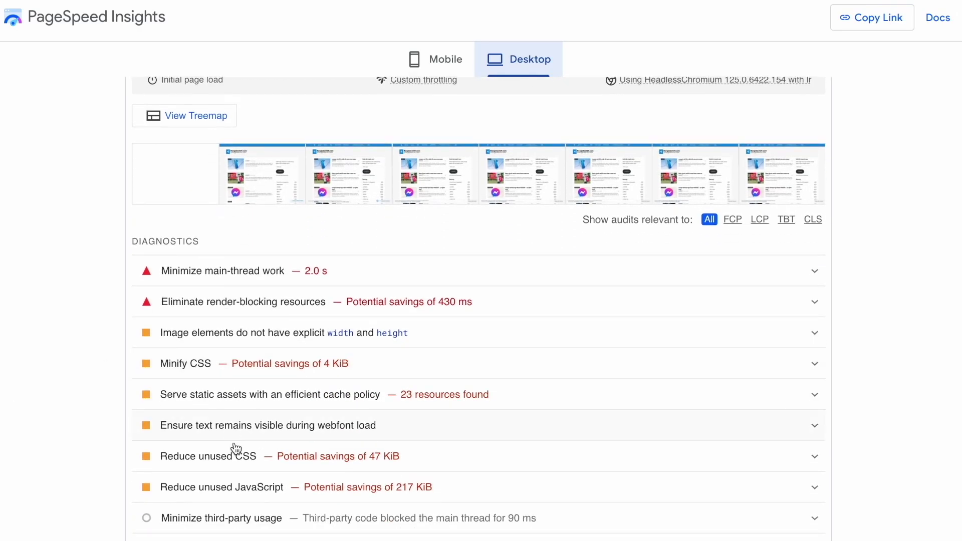
scroll(230, 251, up, 9)
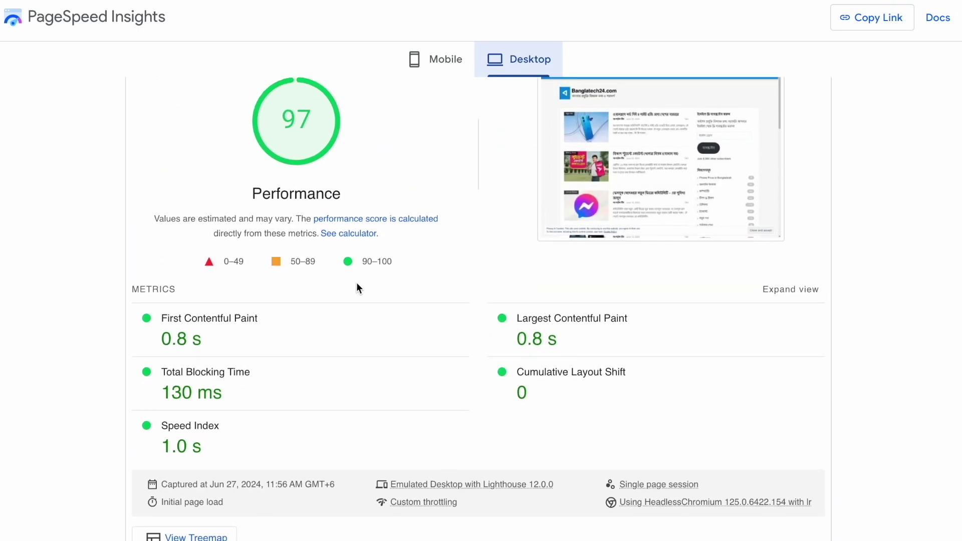
click(433, 67)
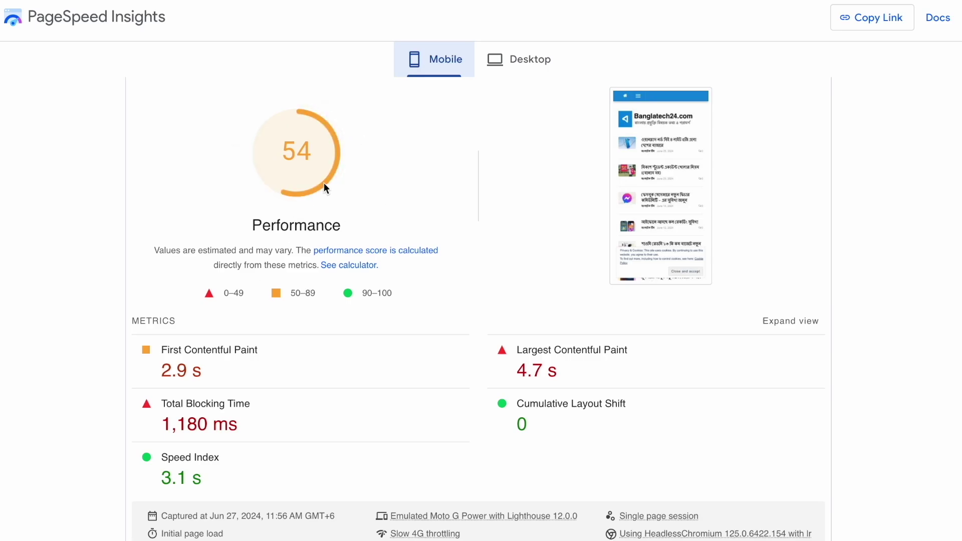
scroll(469, 95, up, 2)
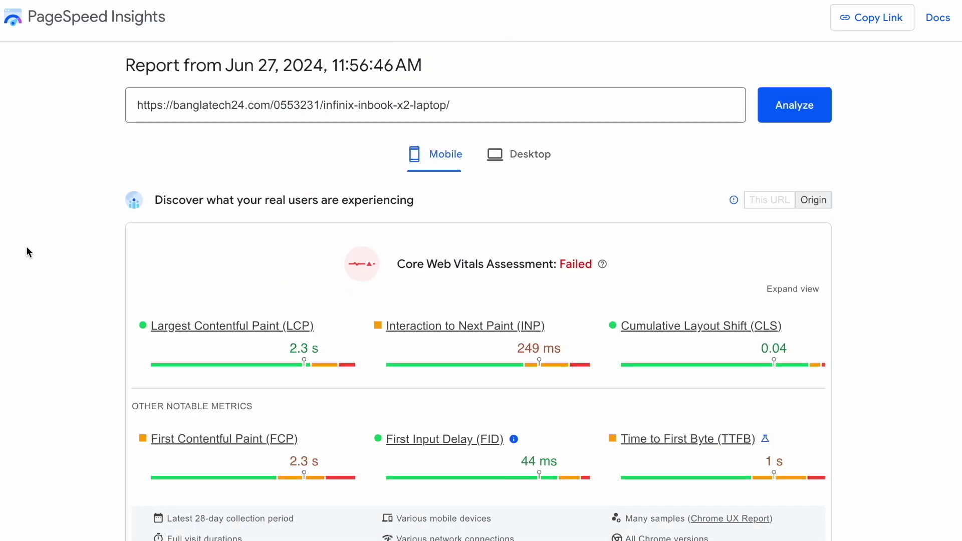
- Examine the laptop article's mobile report, including its category scores, performance score breakdown, metrics and diagnostics
scroll(26, 246, down, 10)
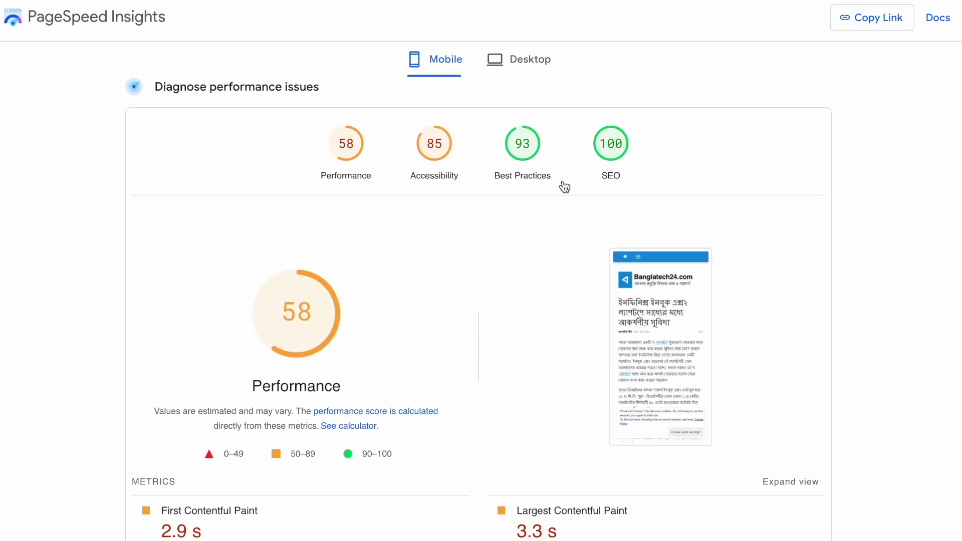
mouse_move(303, 318)
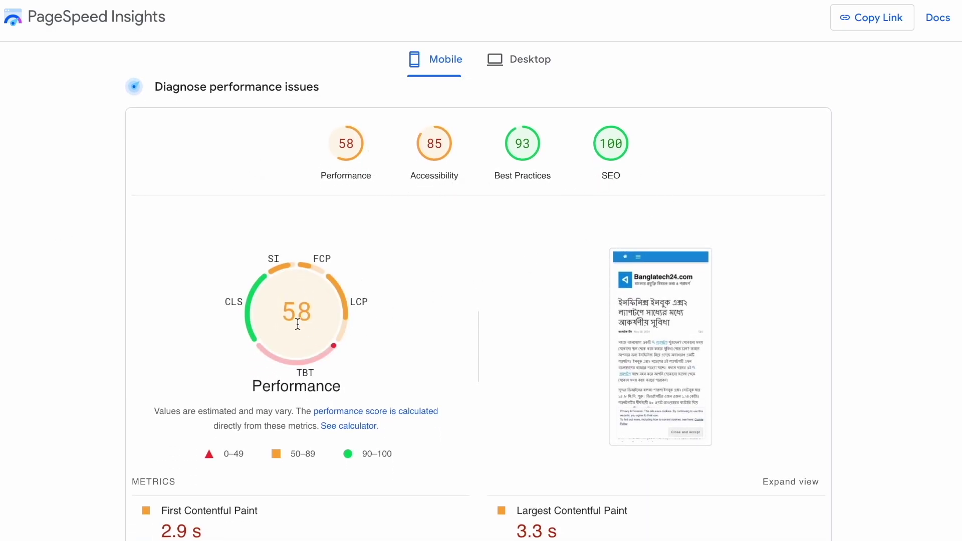
scroll(407, 326, down, 4)
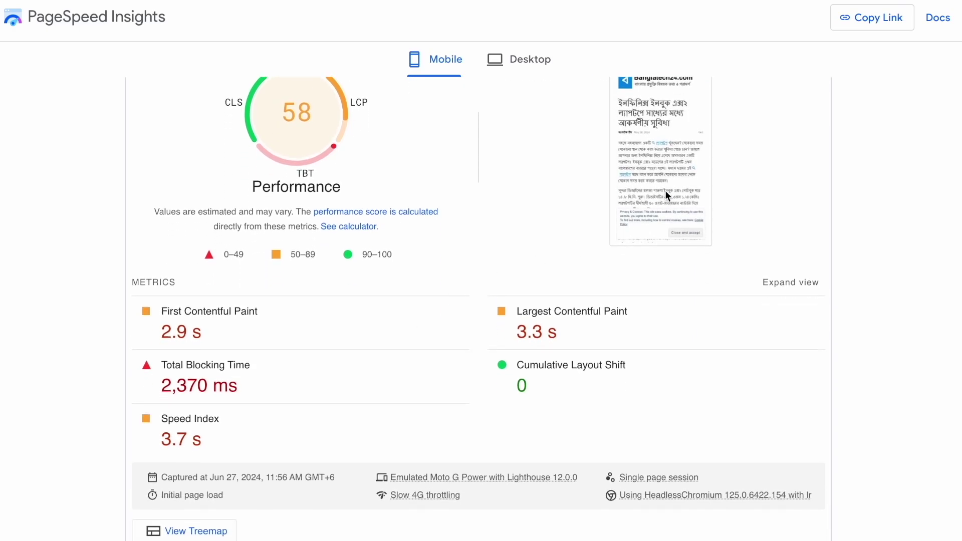
scroll(380, 335, down, 2)
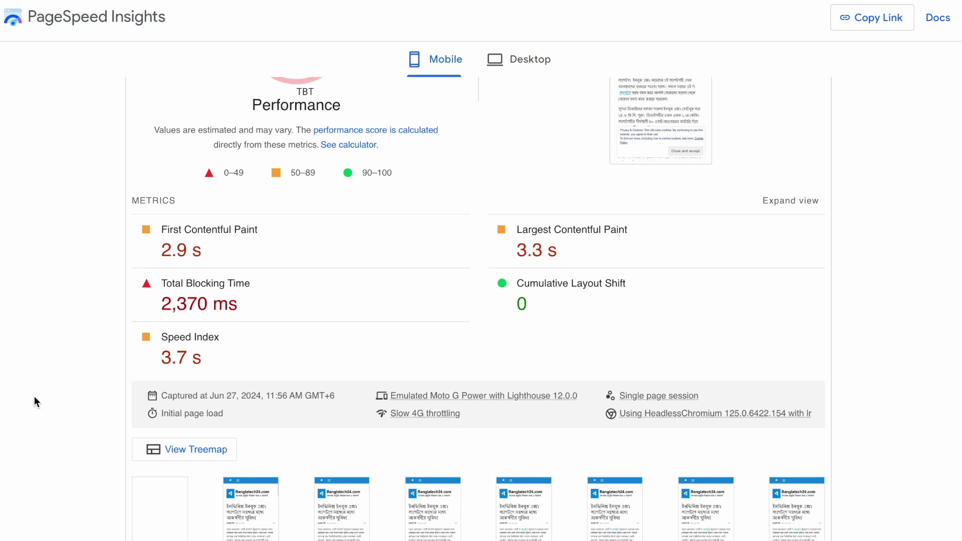
scroll(34, 396, down, 5)
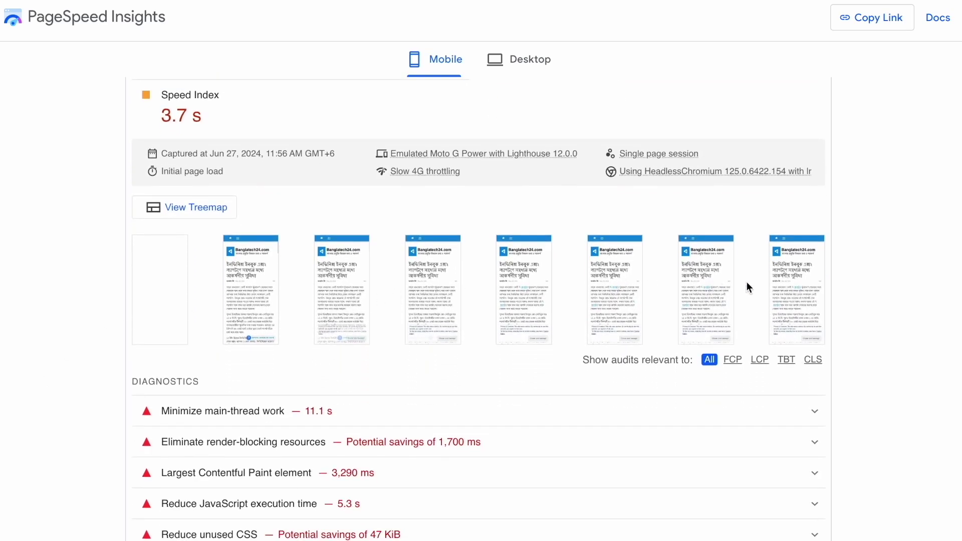
scroll(554, 339, down, 4)
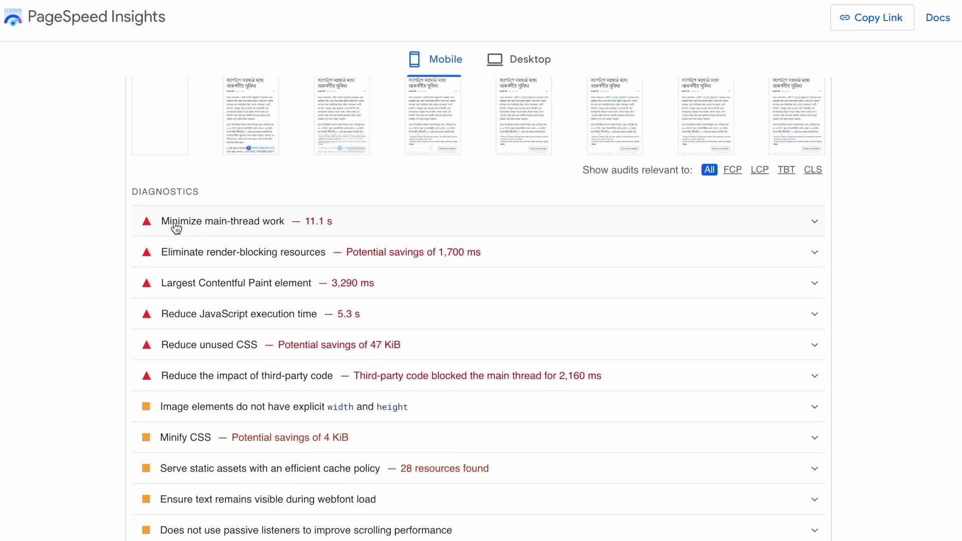
scroll(185, 331, down, 3)
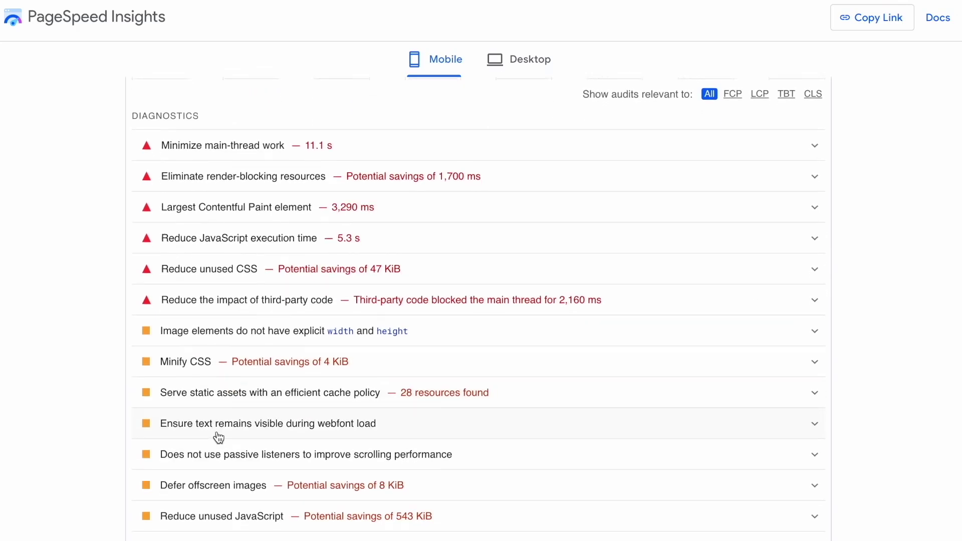
scroll(208, 208, up, 1)
scroll(35, 204, down, 3)
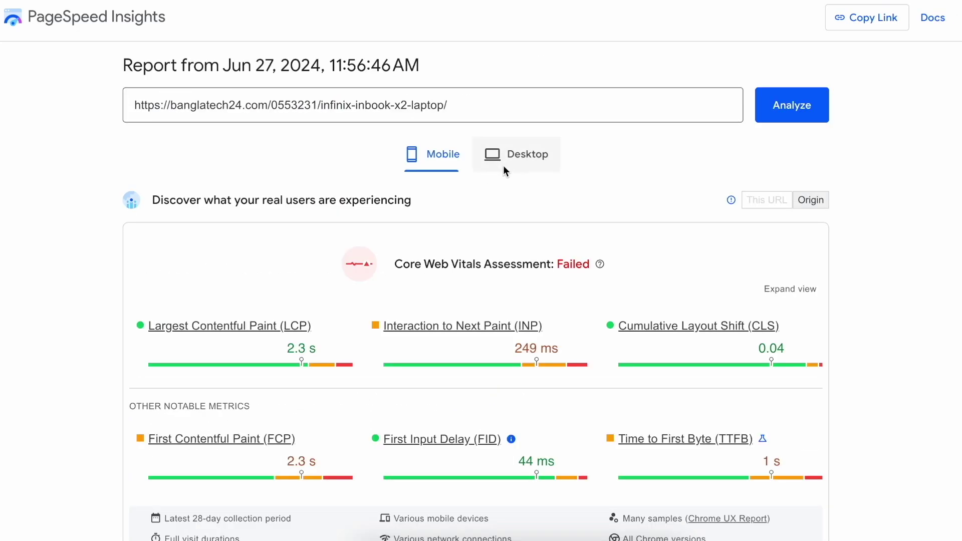
- Examine the laptop article's desktop report, including its Core Web Vitals, category scores, performance metrics and diagnostics
click(519, 155)
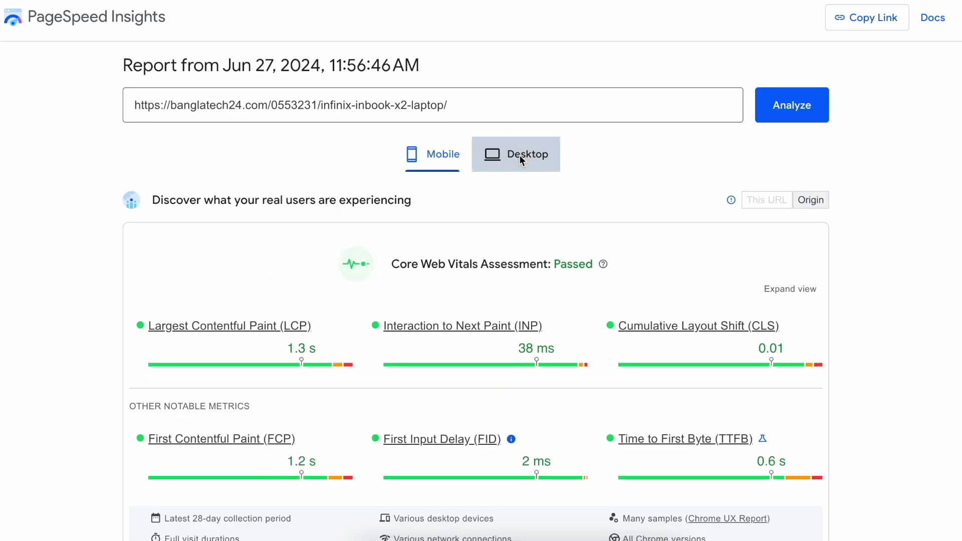
scroll(520, 155, down, 10)
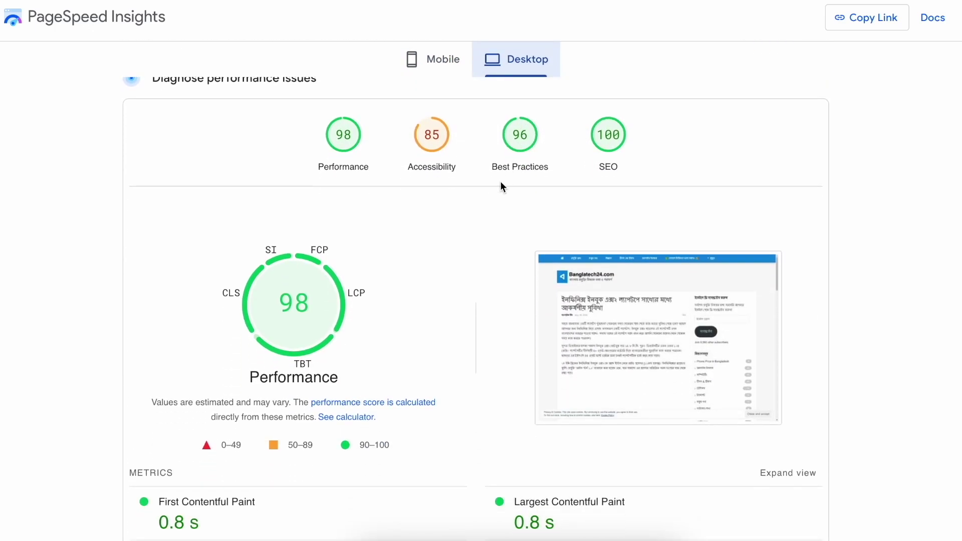
scroll(311, 233, down, 6)
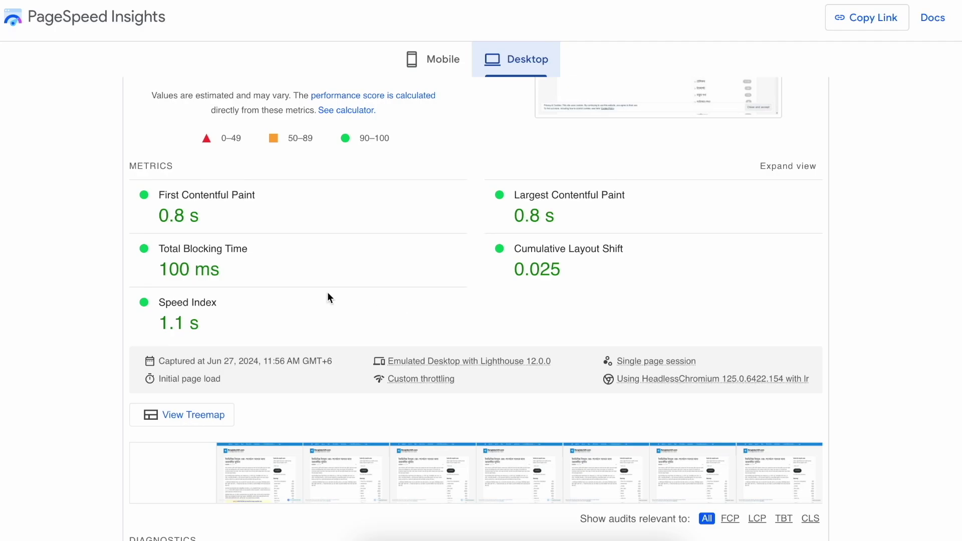
scroll(197, 332, down, 6)
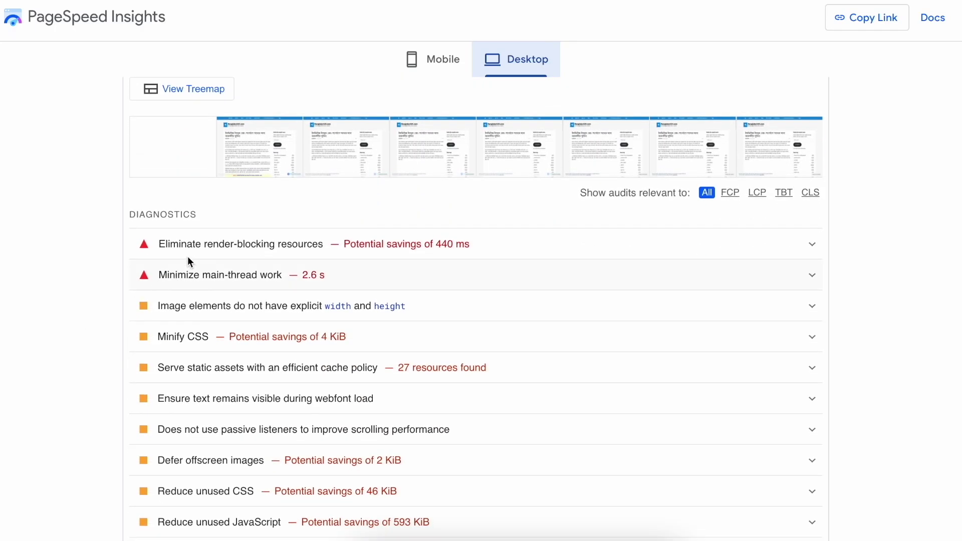
scroll(186, 361, down, 3)
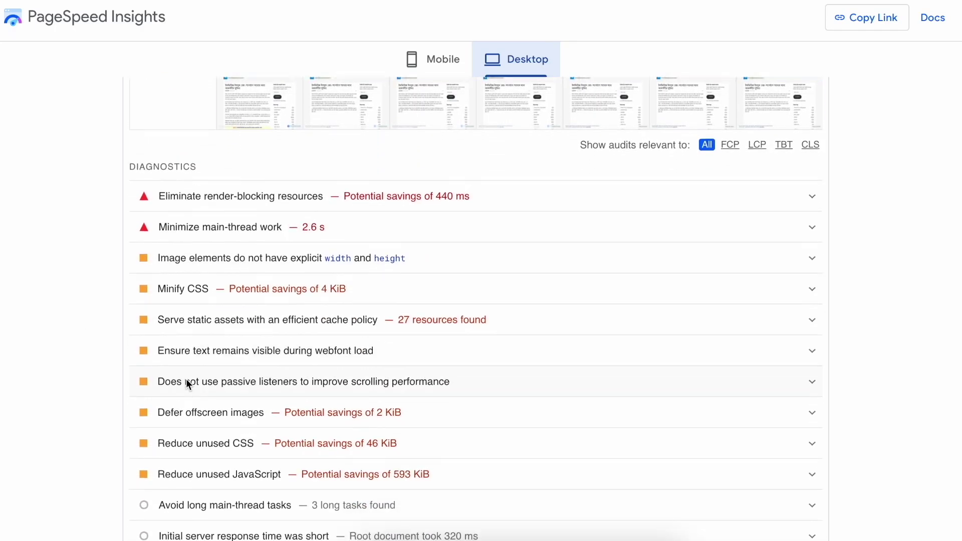
scroll(190, 424, up, 20)
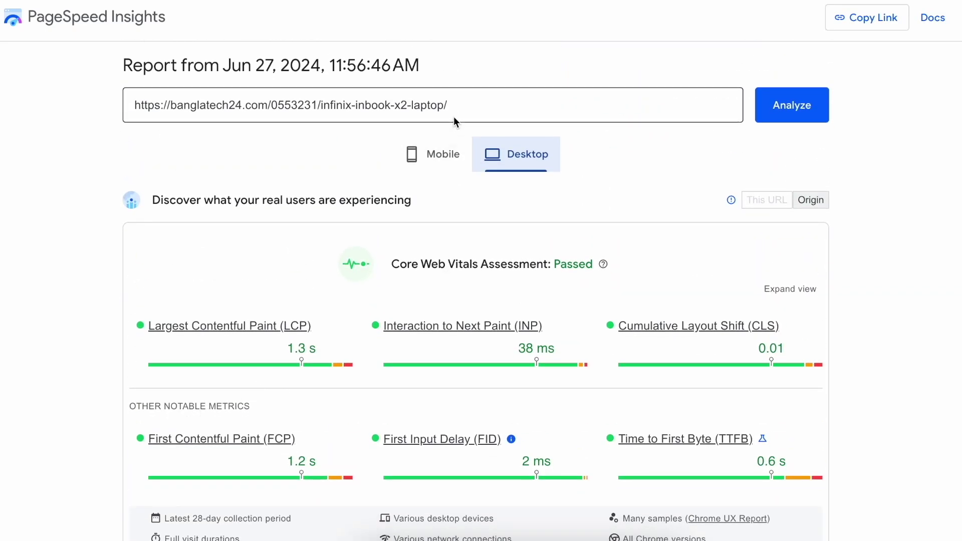
- Return to the laptop article's mobile report and review its list of diagnostics
click(423, 154)
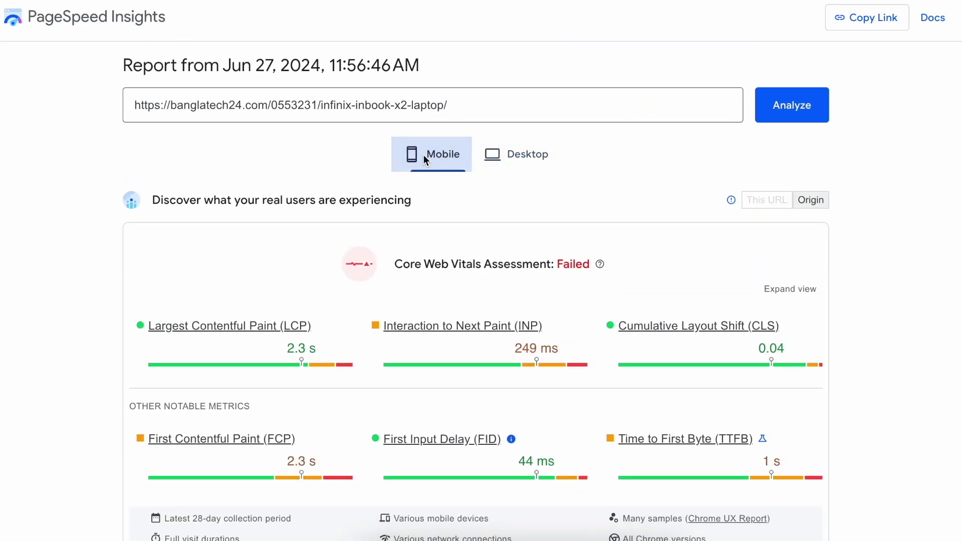
scroll(476, 332, down, 10)
scroll(476, 337, down, 9)
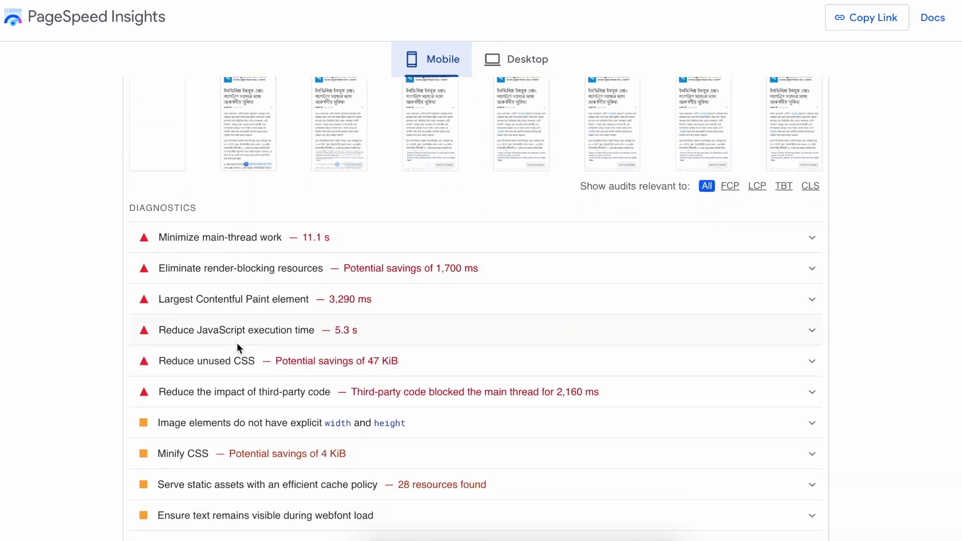
scroll(233, 416, down, 3)
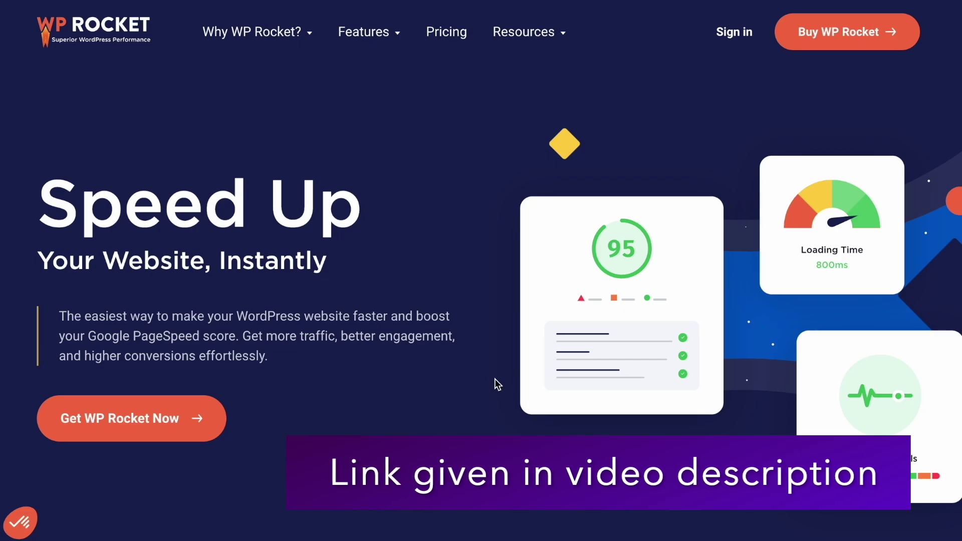
- On the WP Rocket website, review the homepage's plugin overview, feature descriptions and customer testimonial
scroll(495, 379, down, 5)
scroll(495, 379, down, 10)
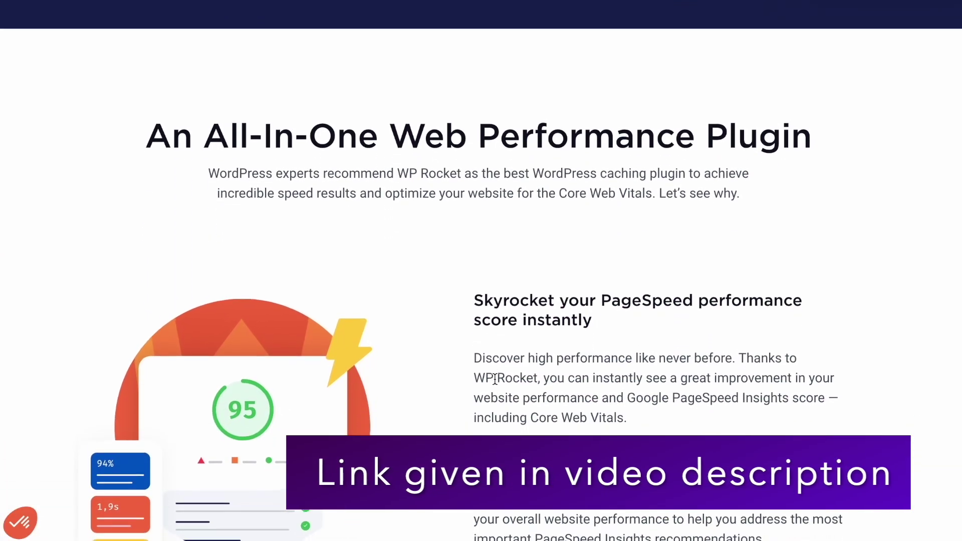
scroll(494, 380, down, 10)
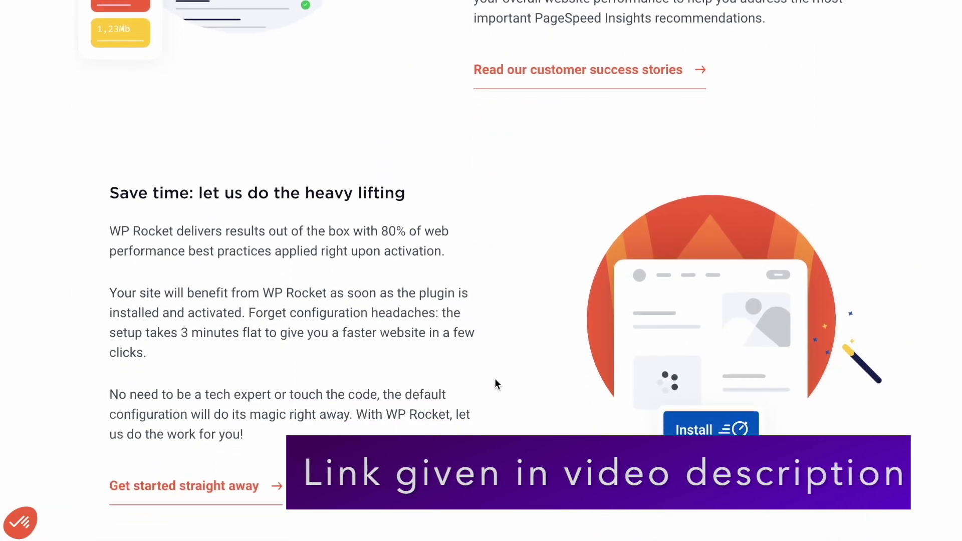
scroll(495, 380, down, 9)
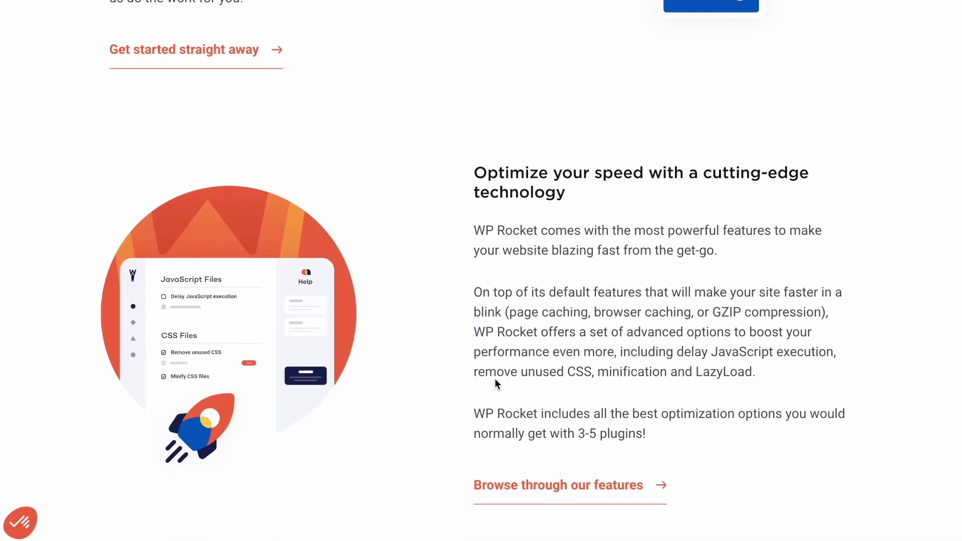
scroll(495, 380, down, 9)
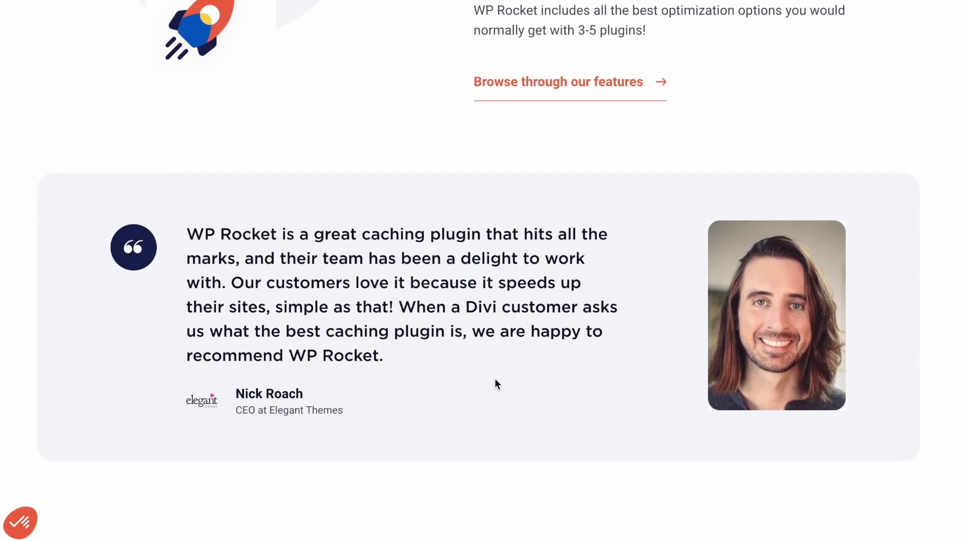
scroll(495, 381, down, 13)
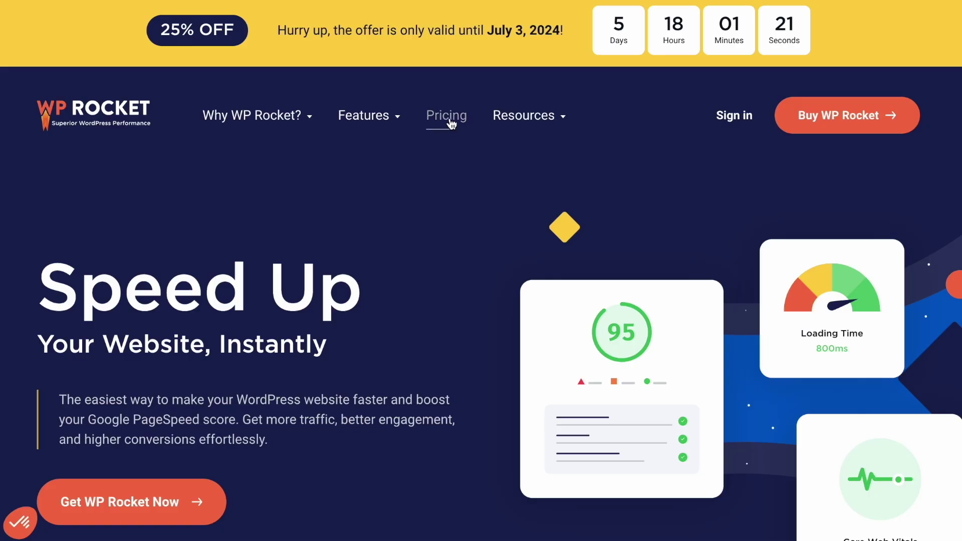
- Open WP Rocket's pricing page and compare the Infinite, Plus and Single licenses and the money-back guarantee terms
click(450, 120)
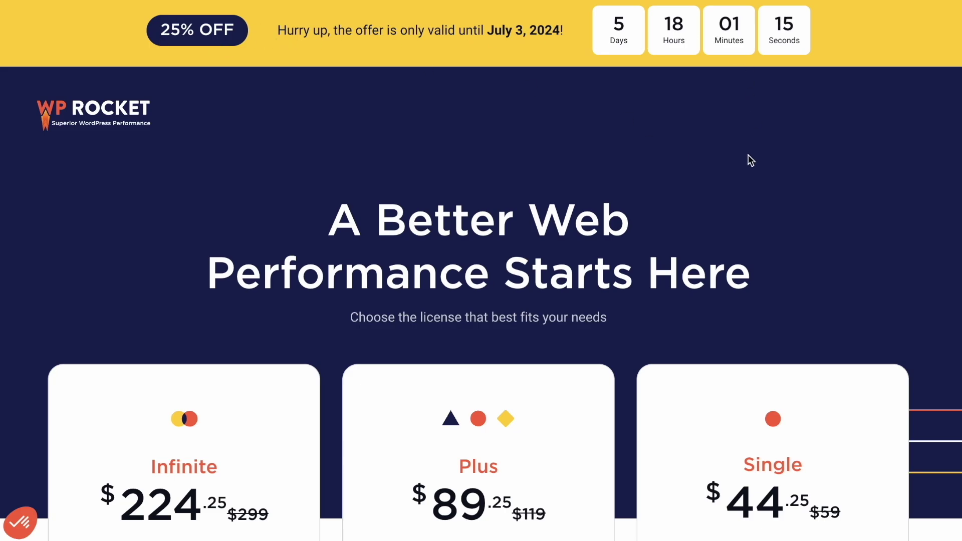
scroll(748, 157, down, 3)
scroll(748, 155, down, 2)
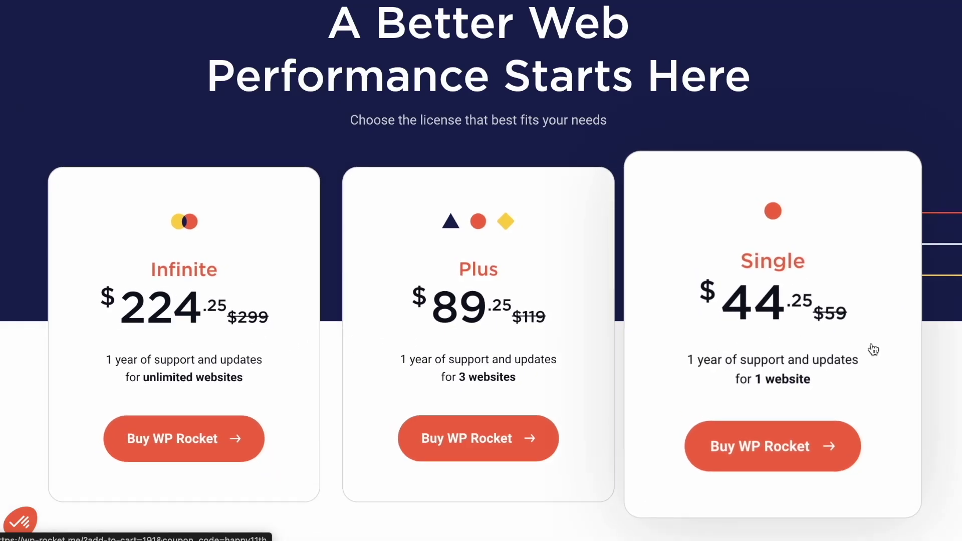
scroll(874, 351, down, 5)
scroll(874, 351, down, 5)
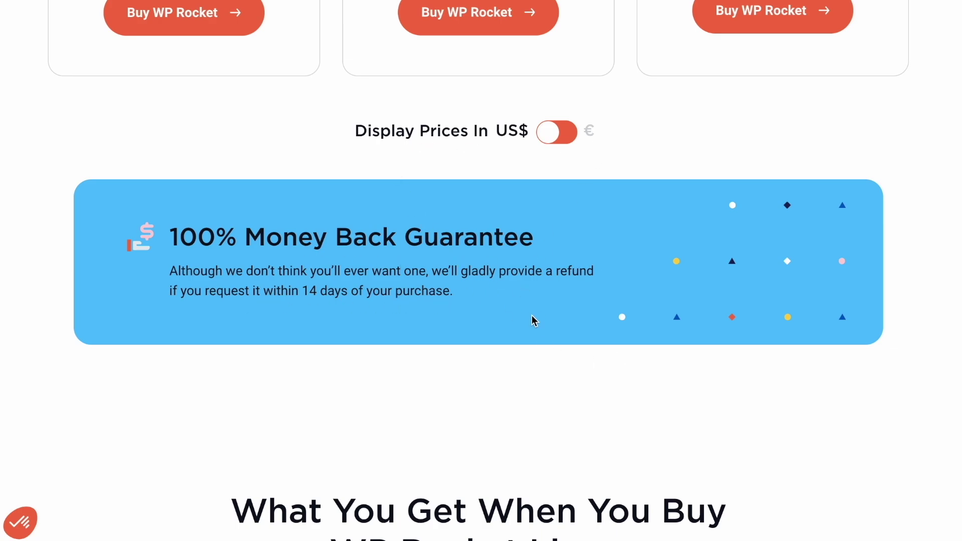
- Read what a WP Rocket license includes and look through the frequently asked questions on the pricing page
scroll(534, 321, down, 8)
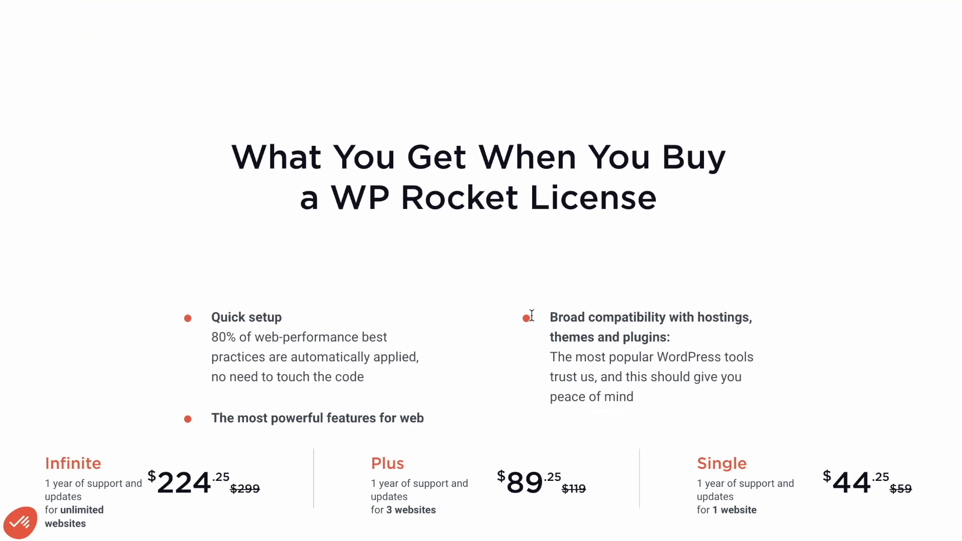
scroll(438, 420, down, 2)
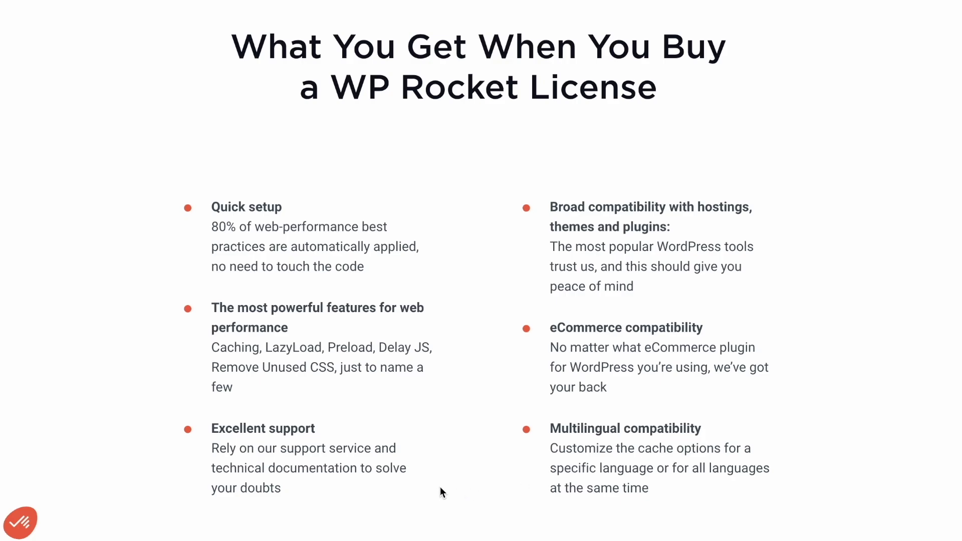
scroll(441, 492, down, 15)
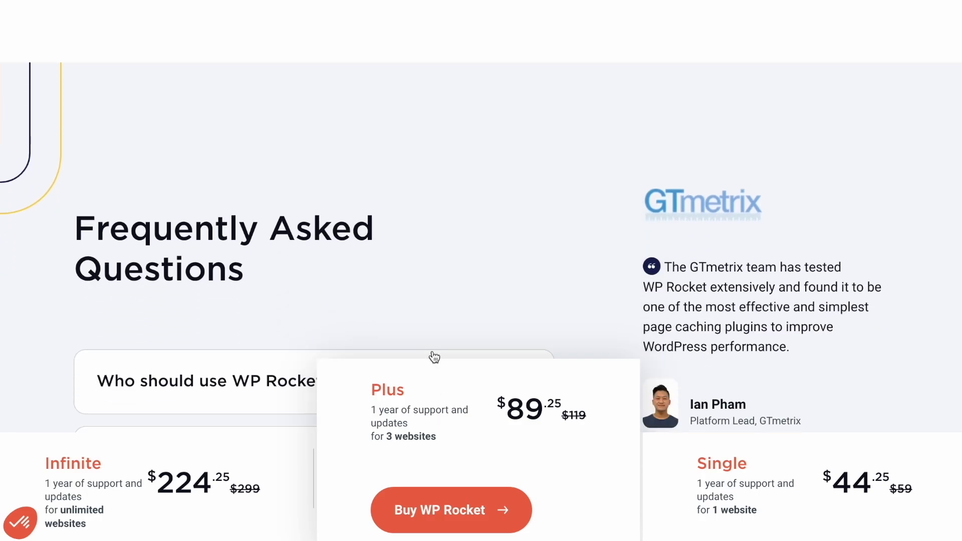
scroll(434, 356, down, 3)
scroll(447, 393, down, 10)
scroll(624, 357, down, 6)
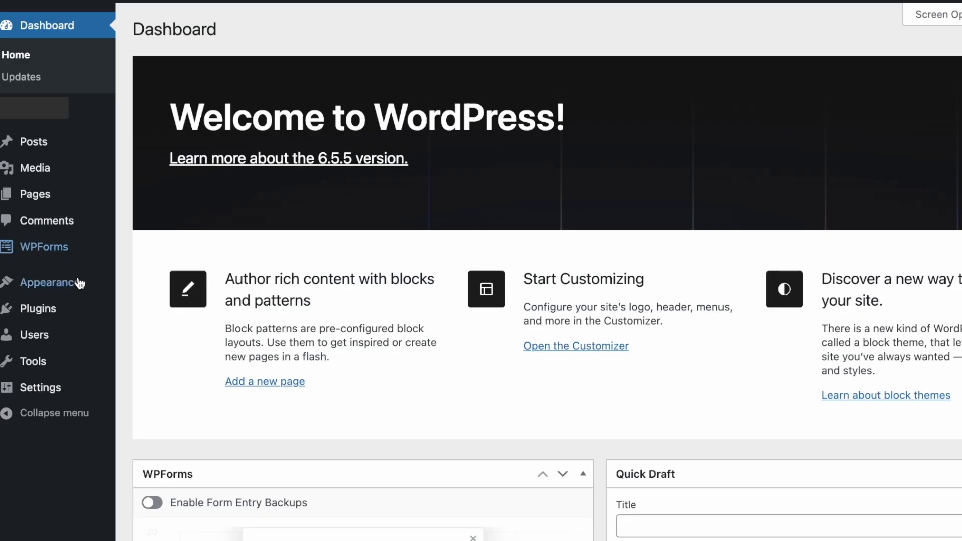
- In the WordPress dashboard, upload wp-rocket_3.16.zip as a new plugin and install it
mouse_move(44, 312)
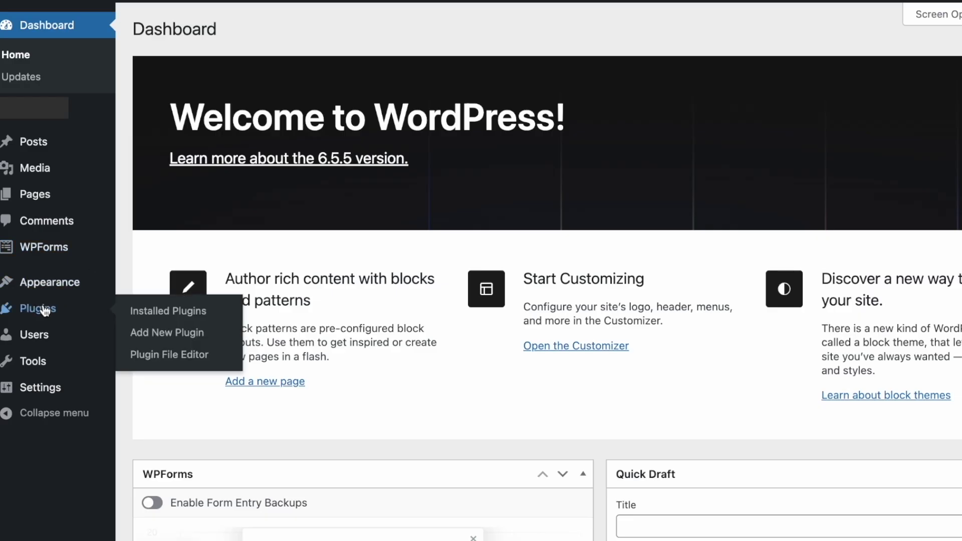
click(159, 333)
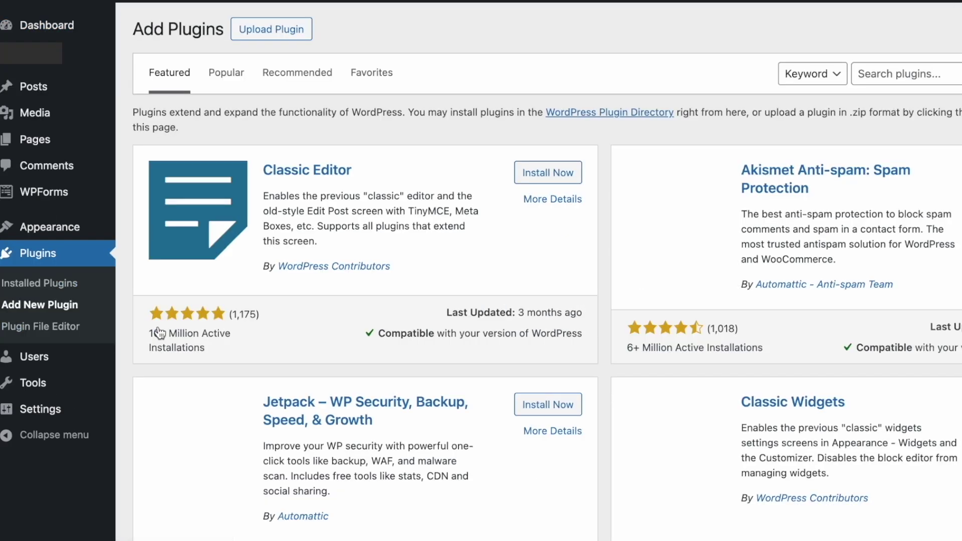
click(255, 31)
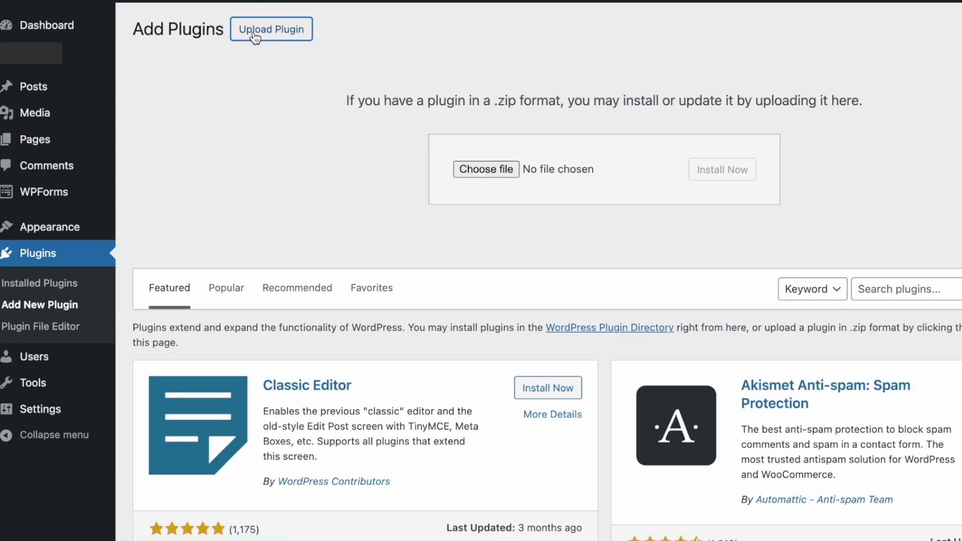
click(492, 166)
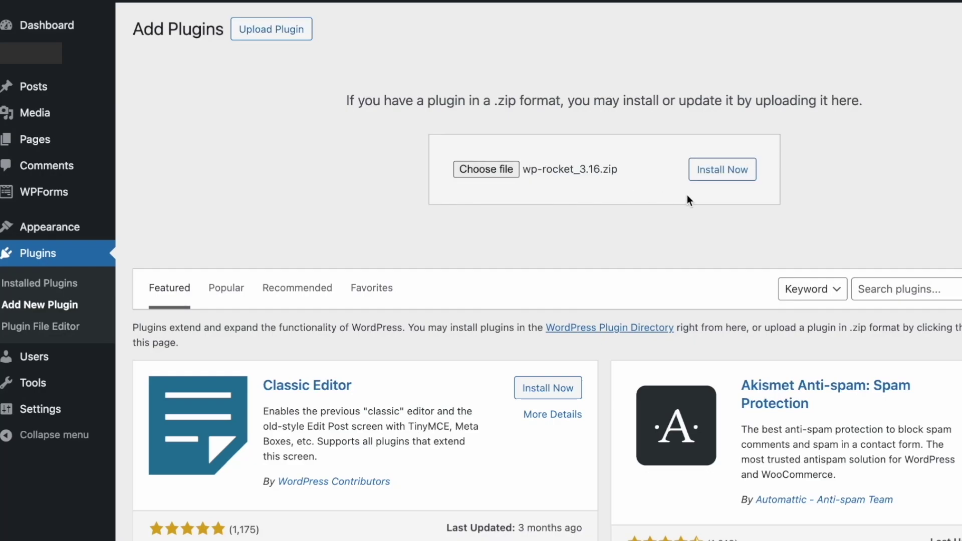
click(723, 173)
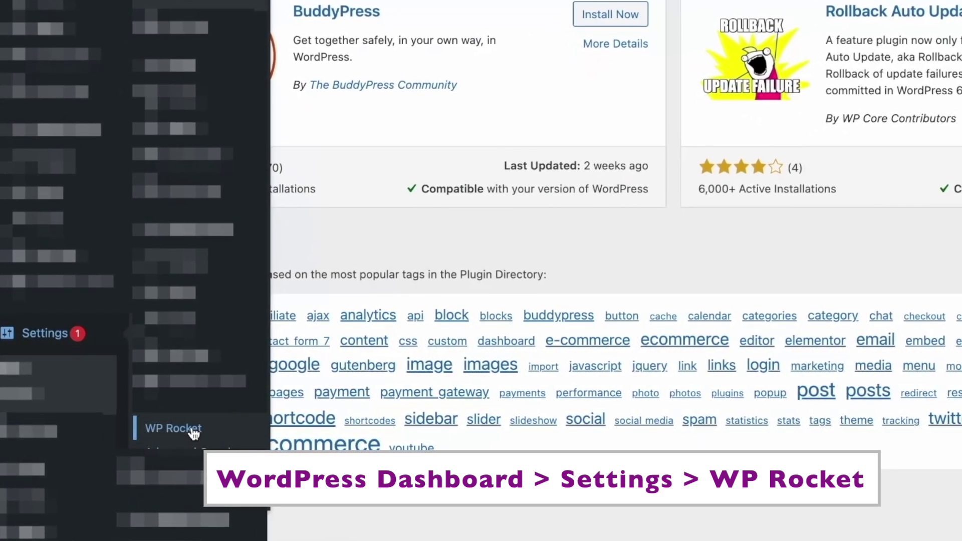
- Open the WP Rocket settings and review the dashboard's account details, quick actions, status and help sections
click(173, 428)
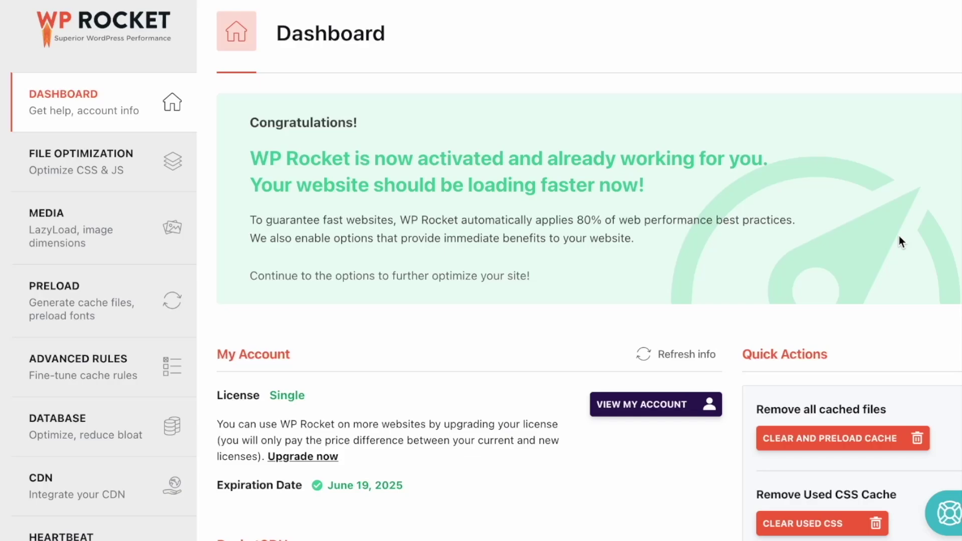
scroll(901, 242, down, 4)
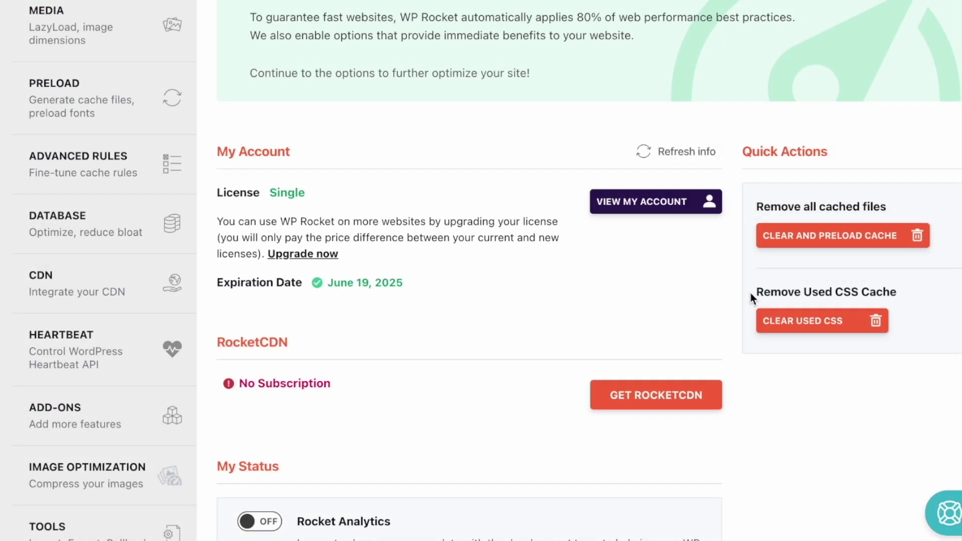
scroll(751, 296, down, 3)
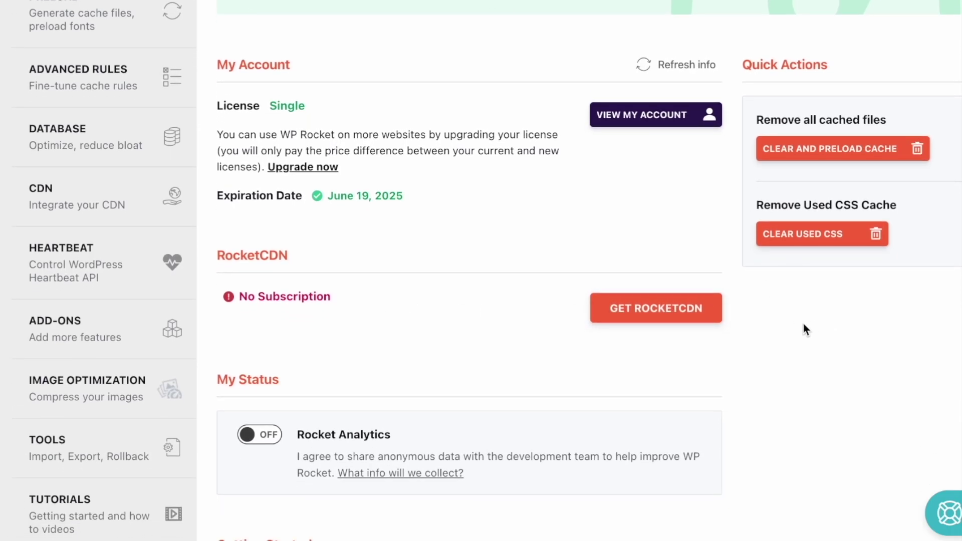
scroll(806, 329, down, 5)
scroll(649, 320, down, 5)
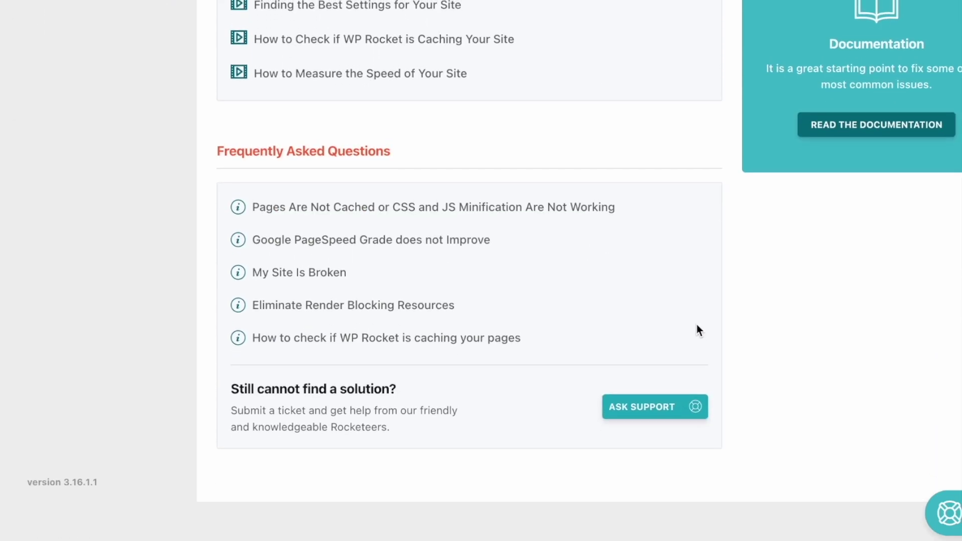
scroll(698, 328, up, 15)
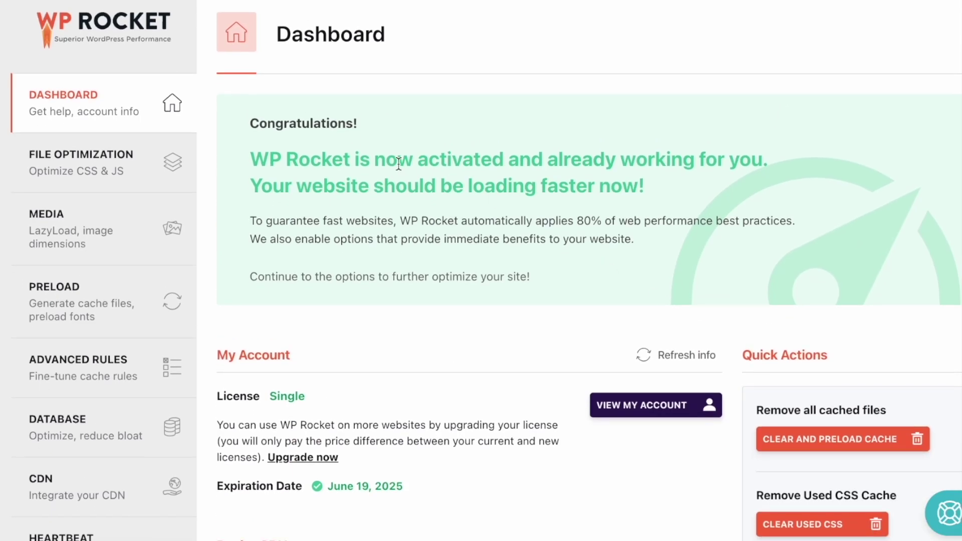
- Activate Minify CSS files in WP Rocket's File Optimization settings
click(126, 179)
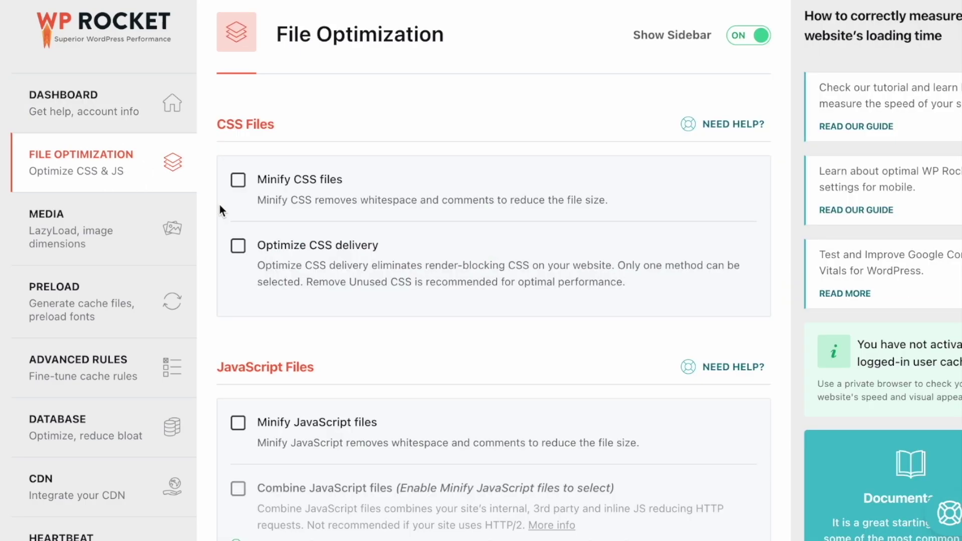
click(240, 187)
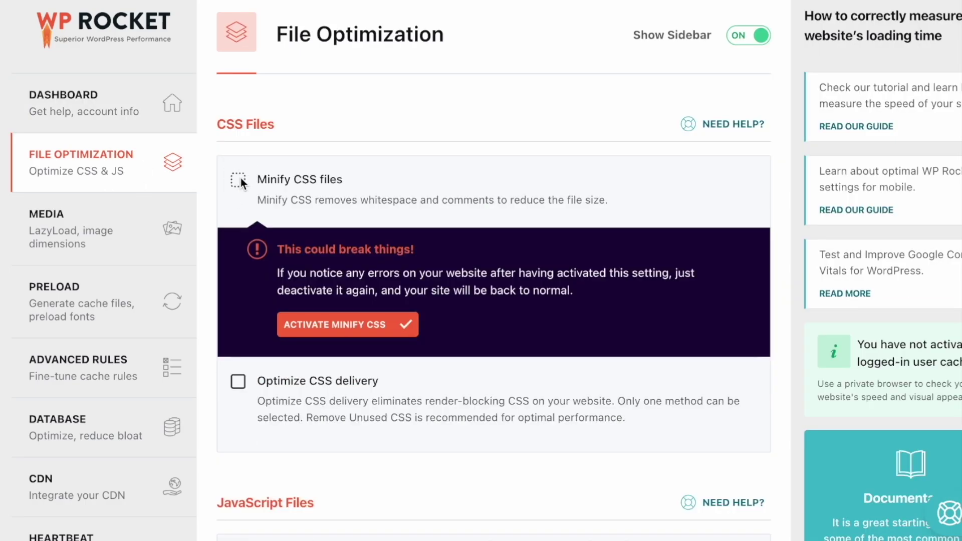
click(323, 331)
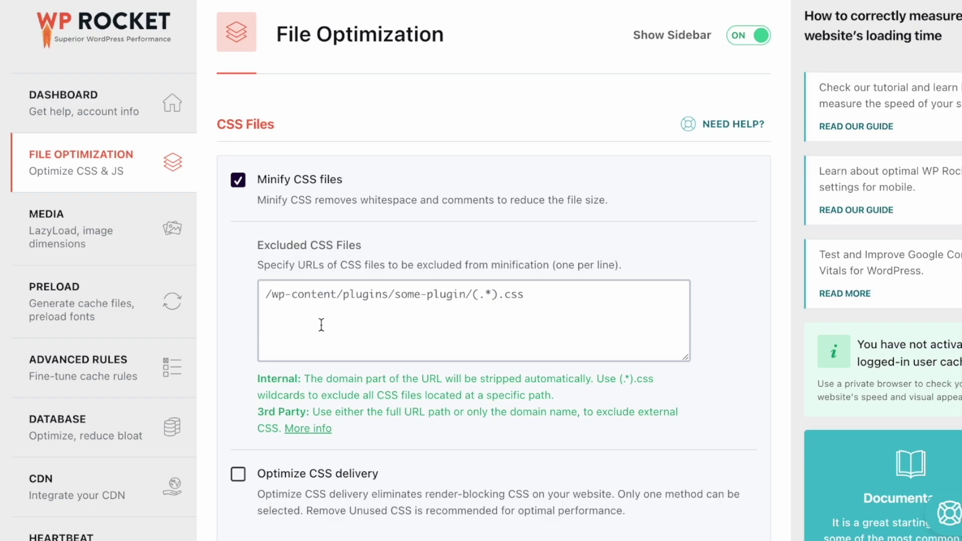
- Enable Optimize CSS delivery with the Remove Unused CSS method and activate Minify JavaScript files
scroll(322, 325, down, 3)
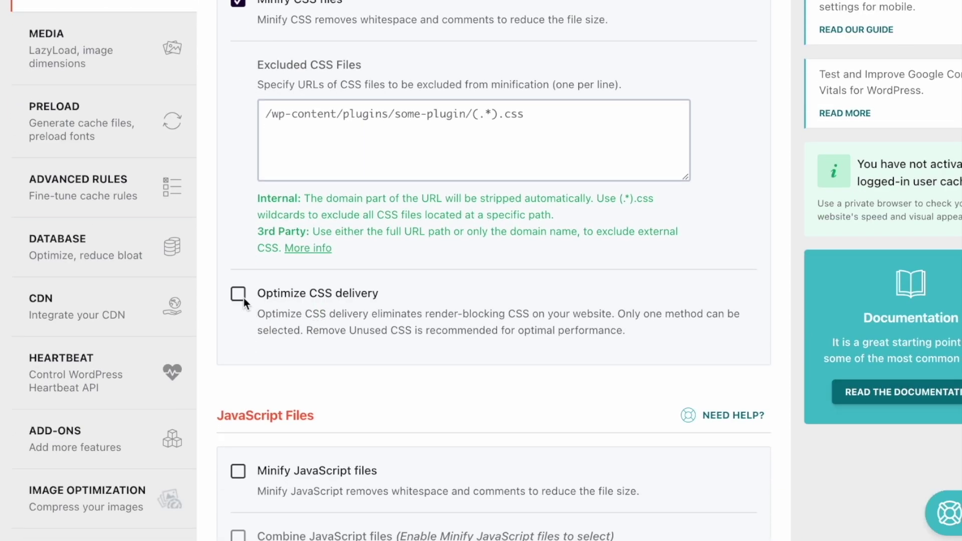
click(244, 297)
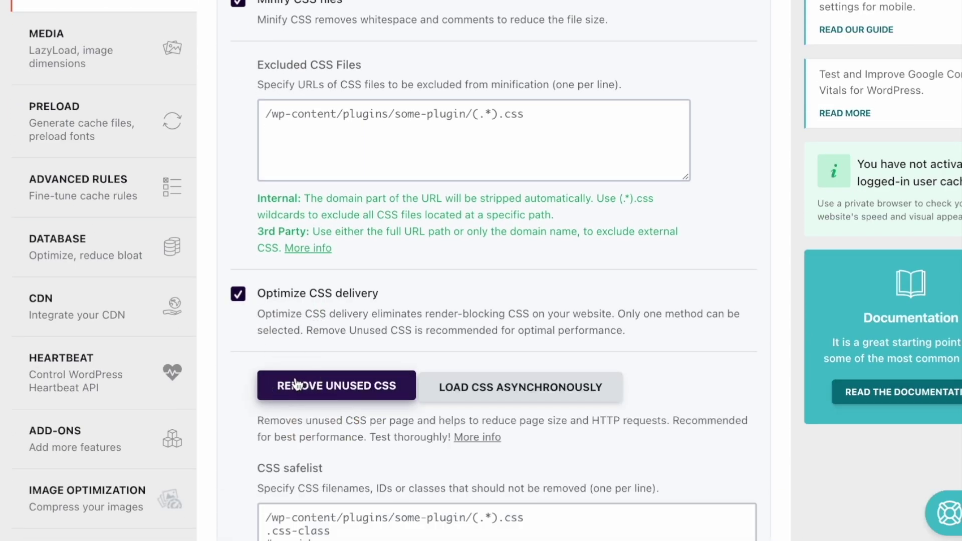
scroll(252, 376, down, 5)
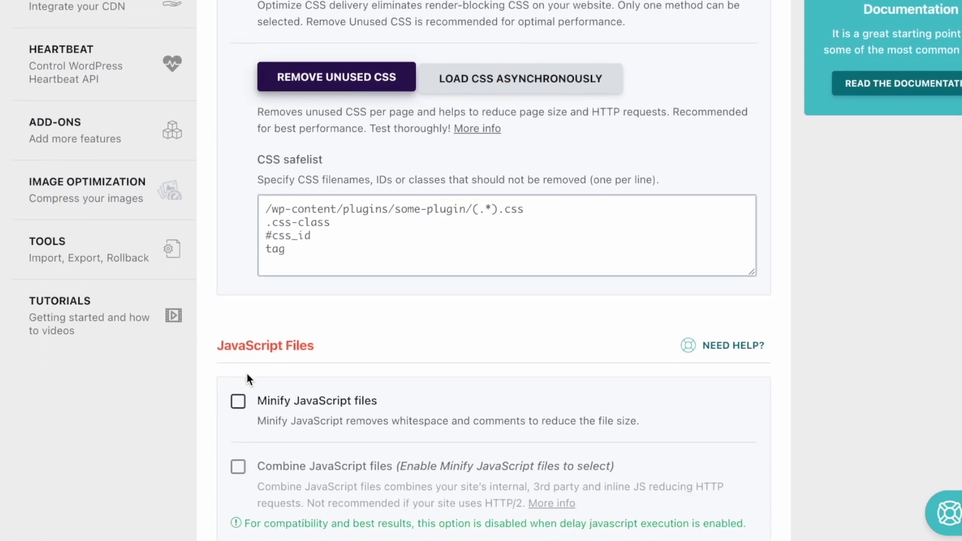
click(238, 389)
scroll(356, 363, down, 2)
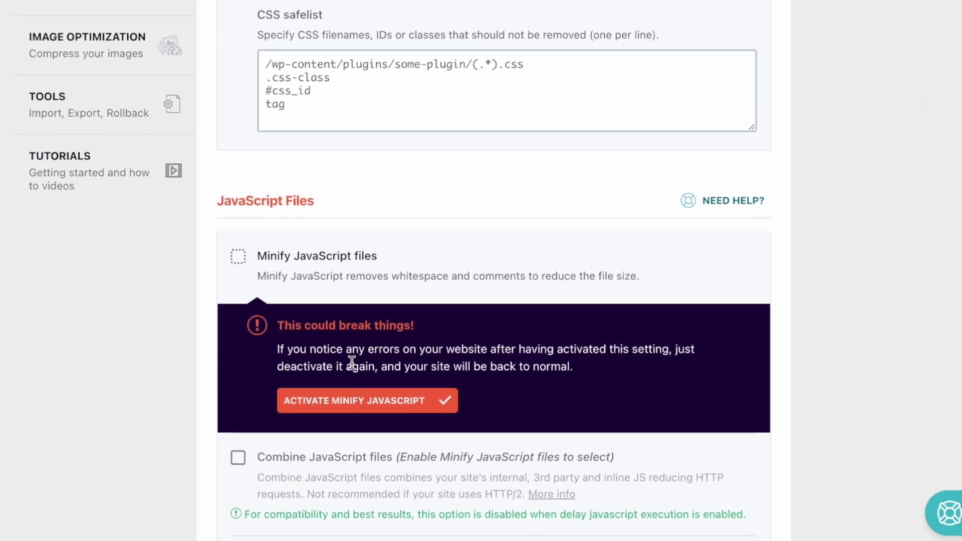
click(327, 402)
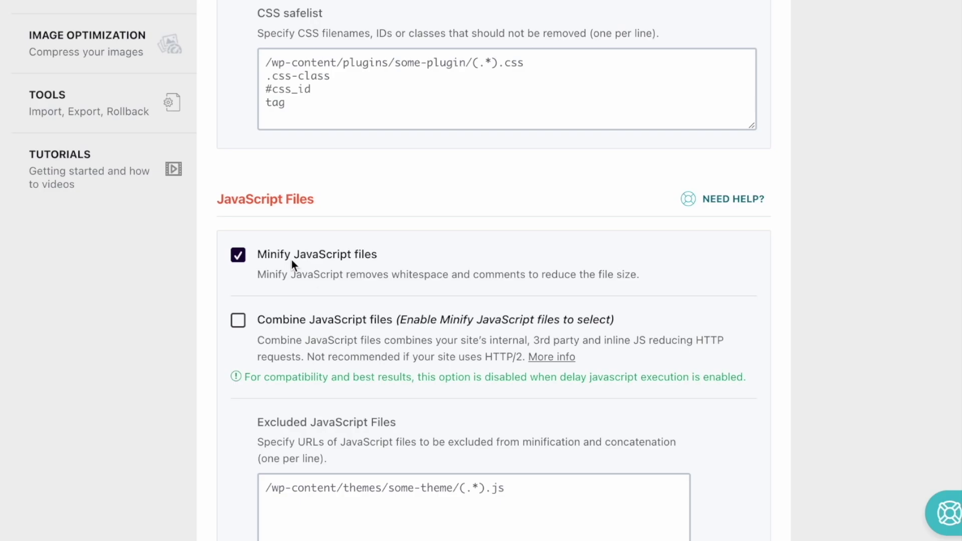
- Try out the Combine JavaScript files option by activating it, and deactivate it again
scroll(291, 263, down, 2)
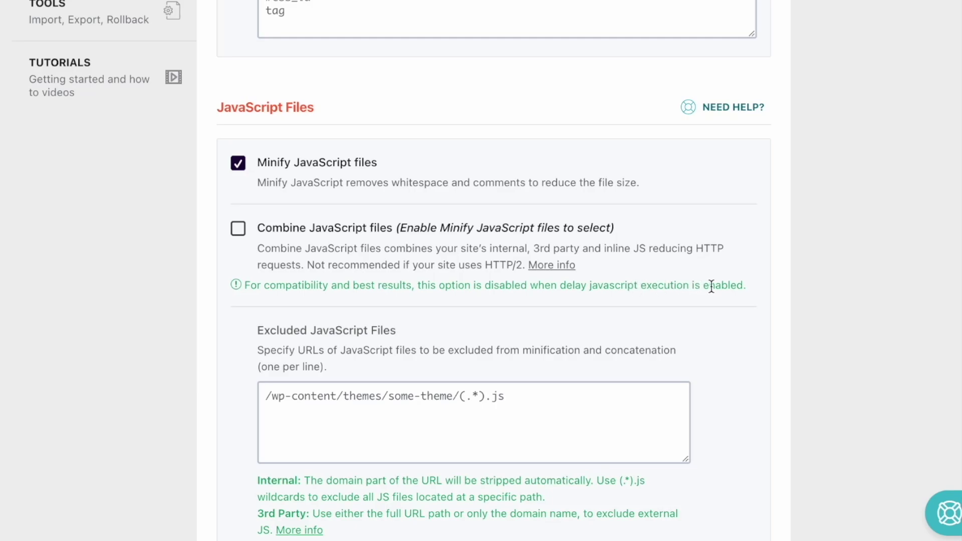
click(238, 232)
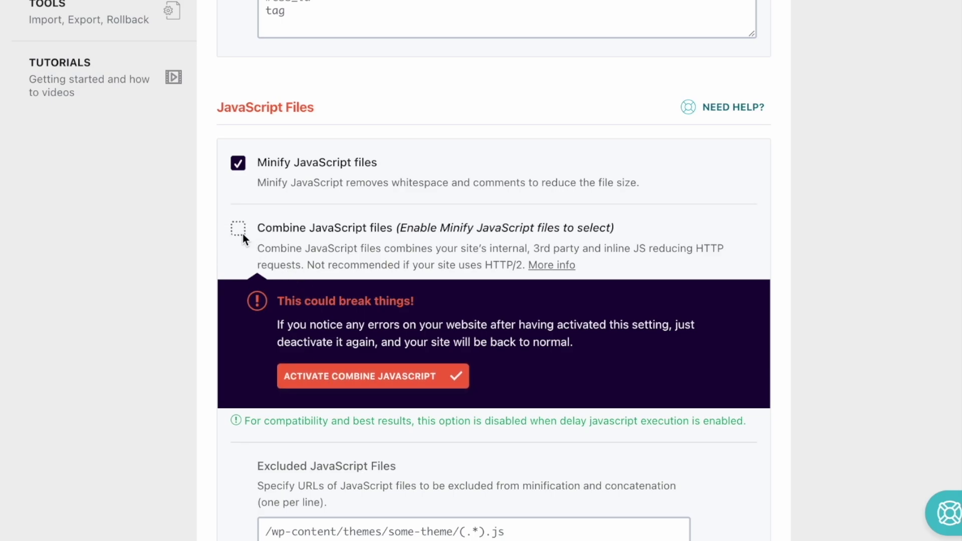
click(325, 263)
scroll(327, 262, down, 1)
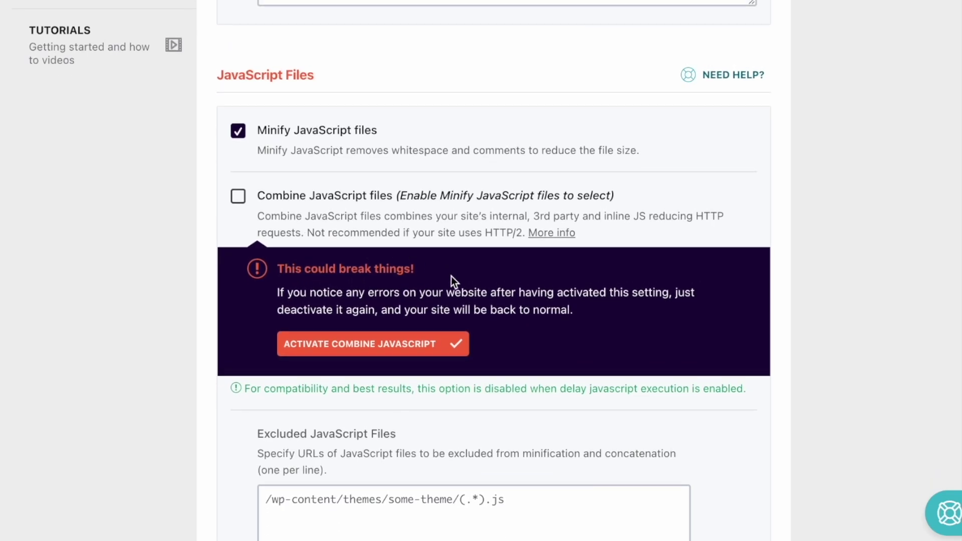
click(334, 344)
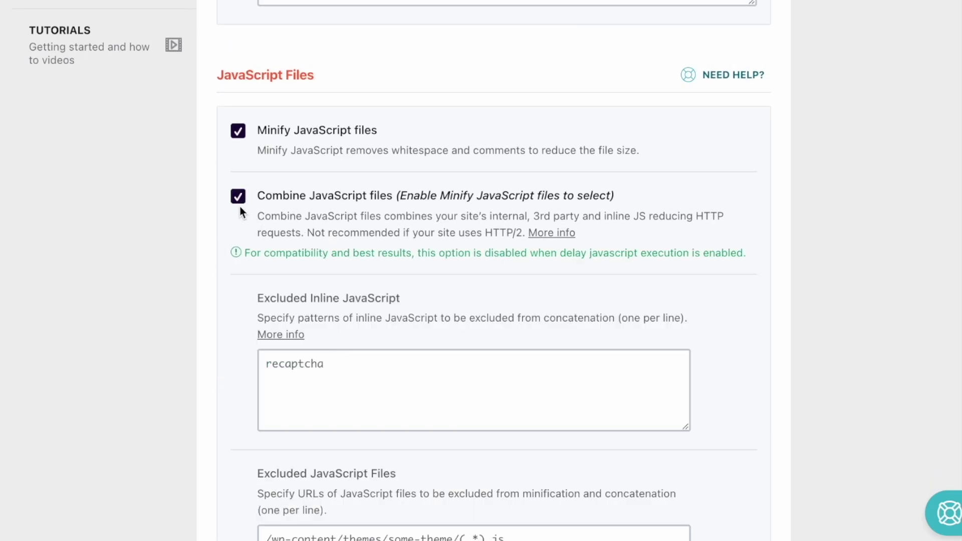
click(238, 197)
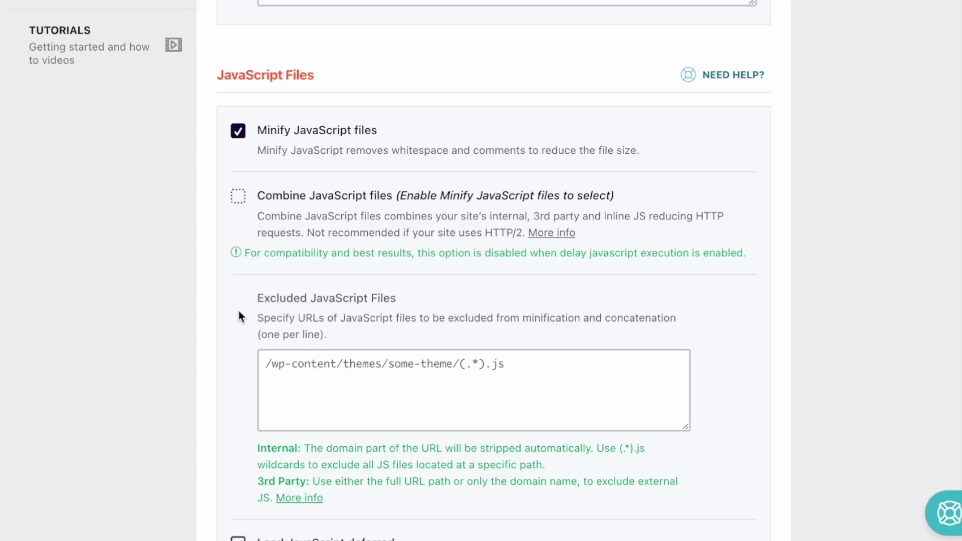
- Enable Load JavaScript deferred and Delay JavaScript execution for the site's JavaScript files
scroll(239, 310, down, 5)
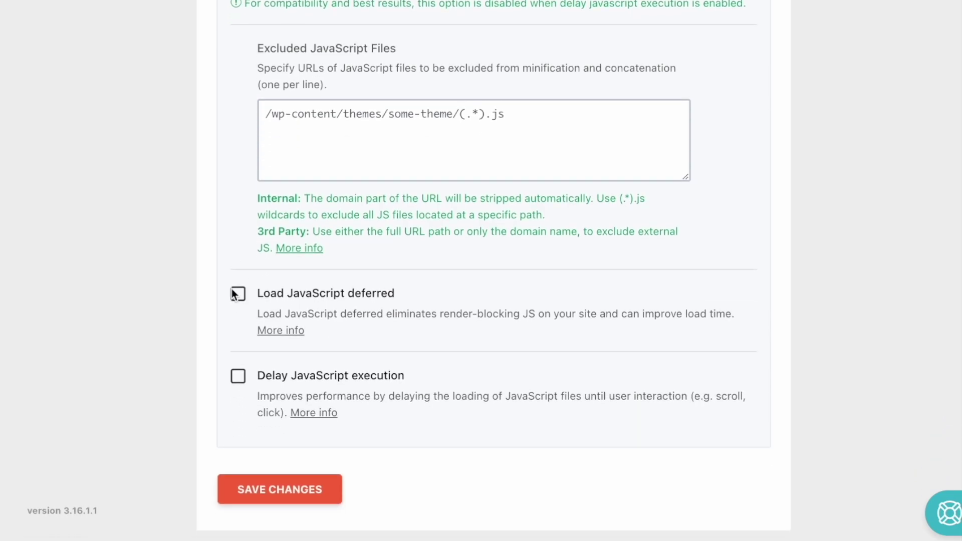
click(238, 295)
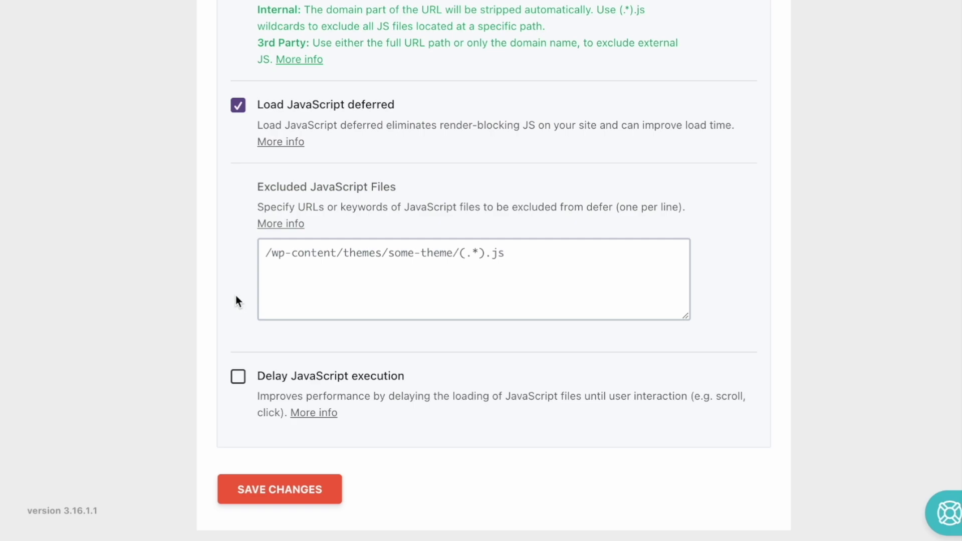
scroll(239, 424, up, 1)
click(238, 424)
- Review the Combine JavaScript note and the delay execution exclusions, and save the File Optimization settings
scroll(239, 427, up, 9)
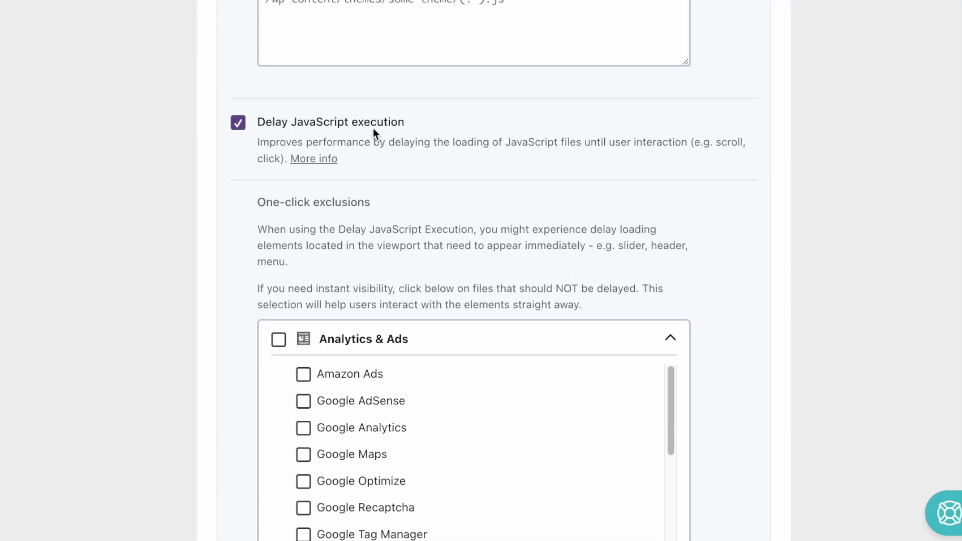
scroll(206, 210, up, 4)
scroll(253, 370, up, 8)
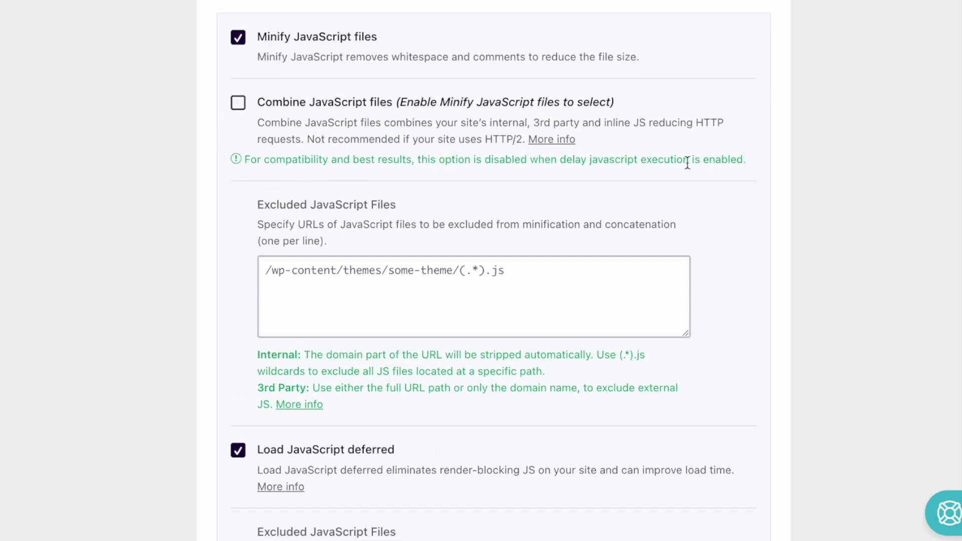
scroll(237, 270, down, 8)
scroll(236, 275, down, 7)
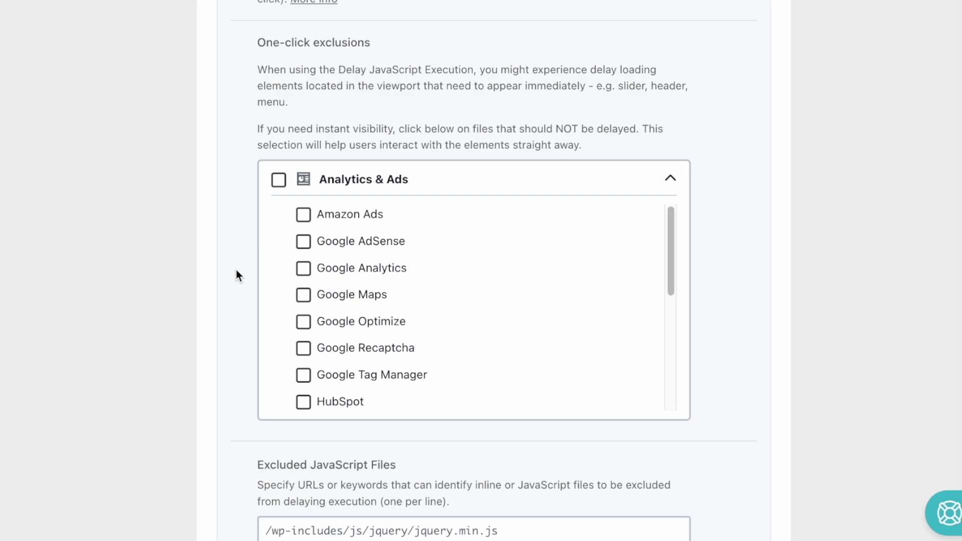
scroll(368, 311, down, 5)
scroll(367, 314, up, 5)
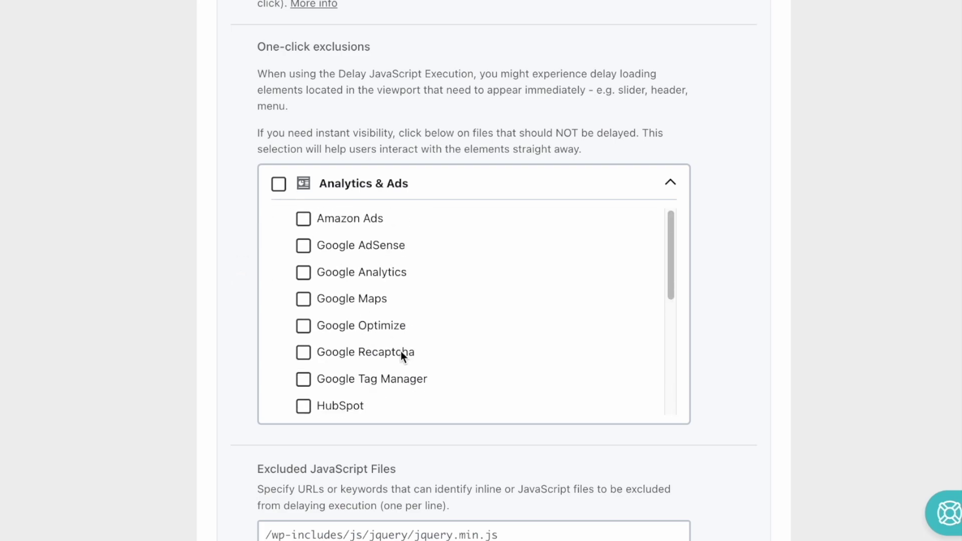
scroll(402, 354, down, 5)
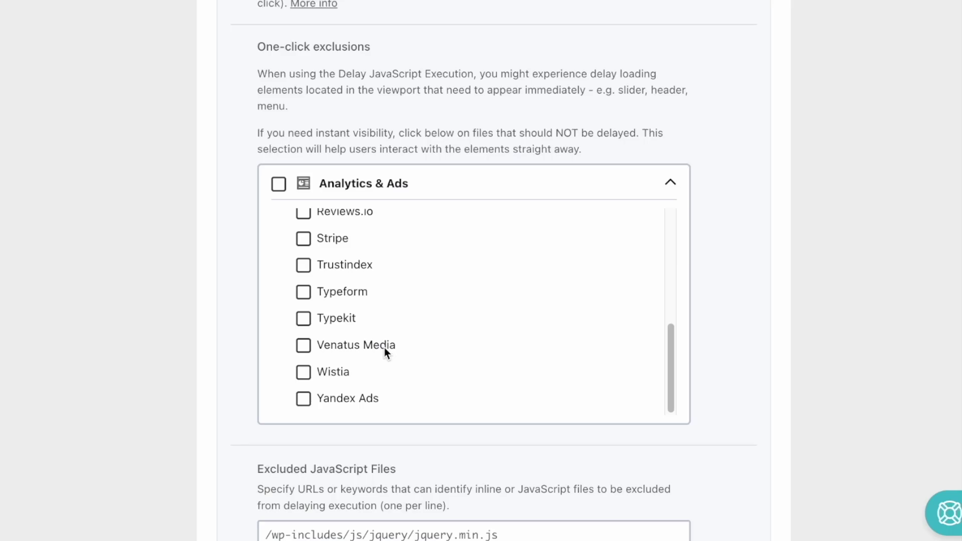
scroll(236, 331, down, 7)
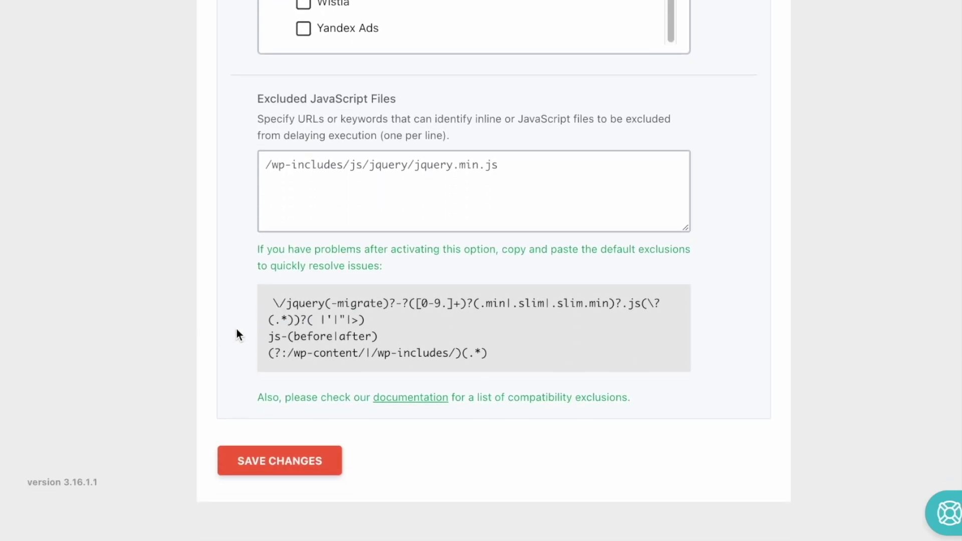
click(276, 463)
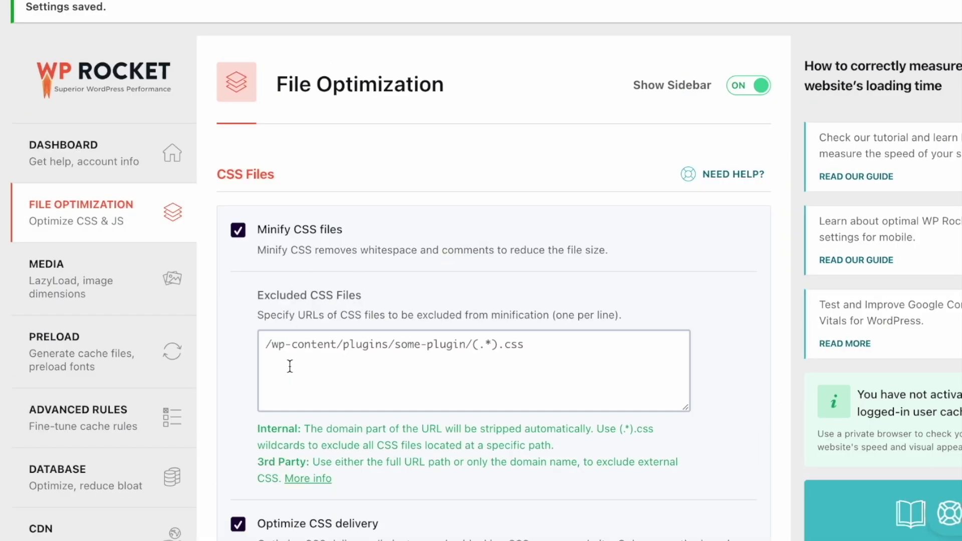
- In the Media settings, enable LazyLoad for images, CSS background images, and iframes and videos
click(114, 294)
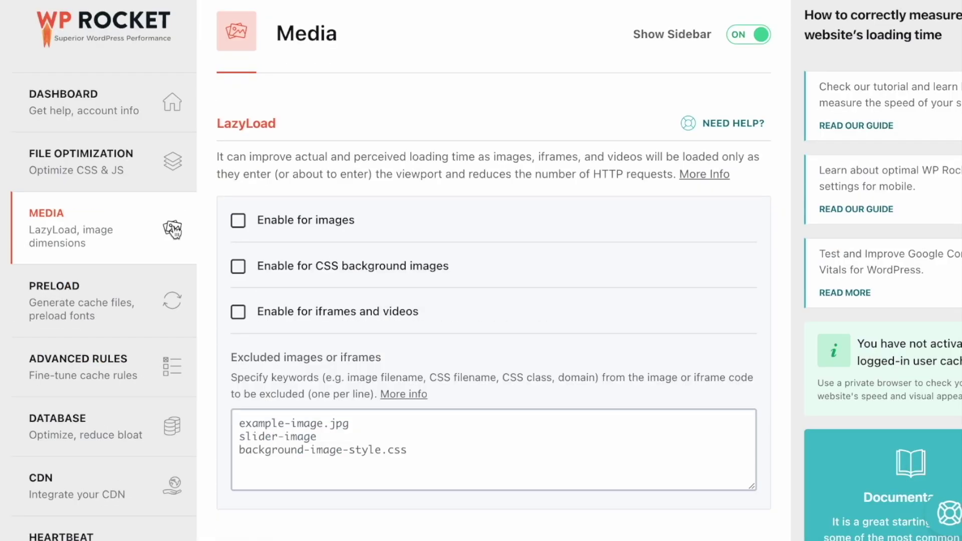
click(238, 221)
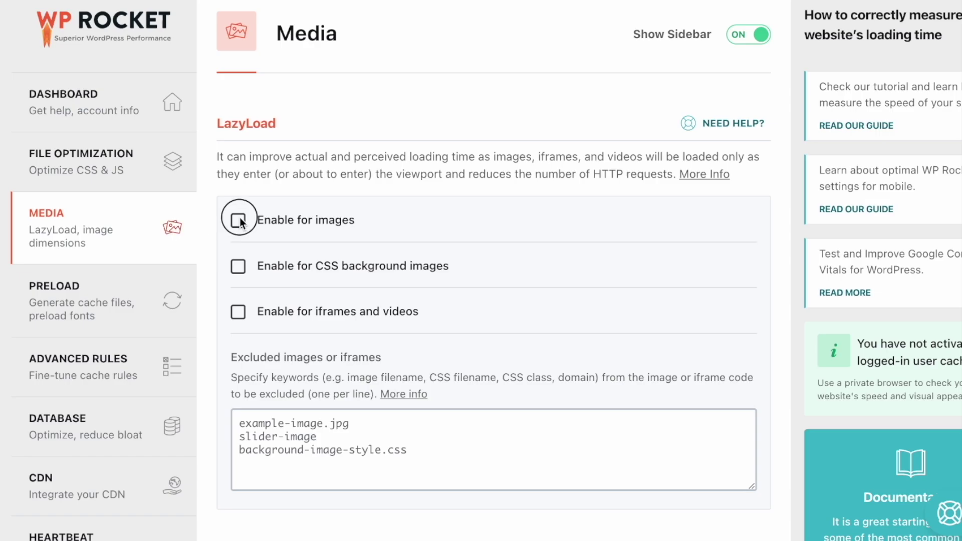
click(245, 271)
click(237, 314)
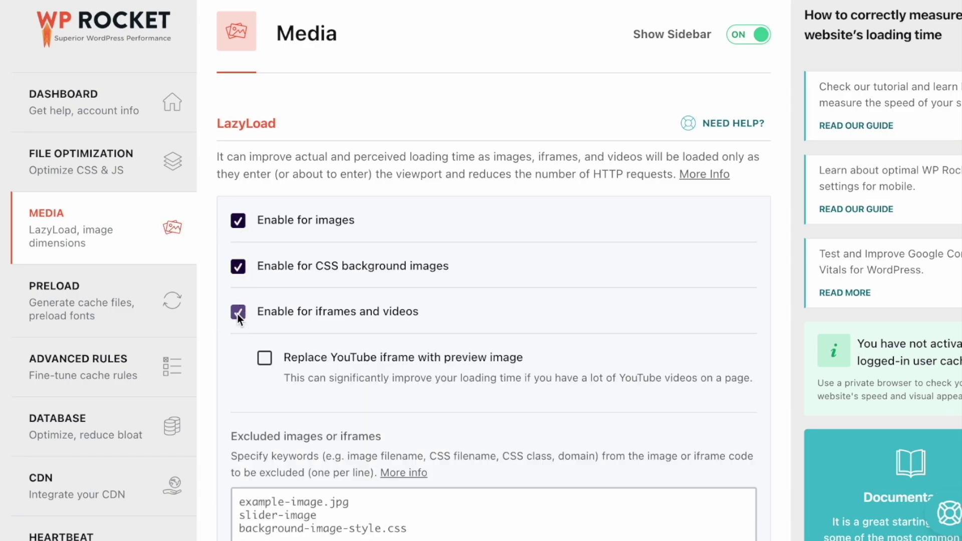
- Enable adding missing image dimensions and save the Media settings
scroll(238, 314, down, 1)
scroll(238, 314, down, 1)
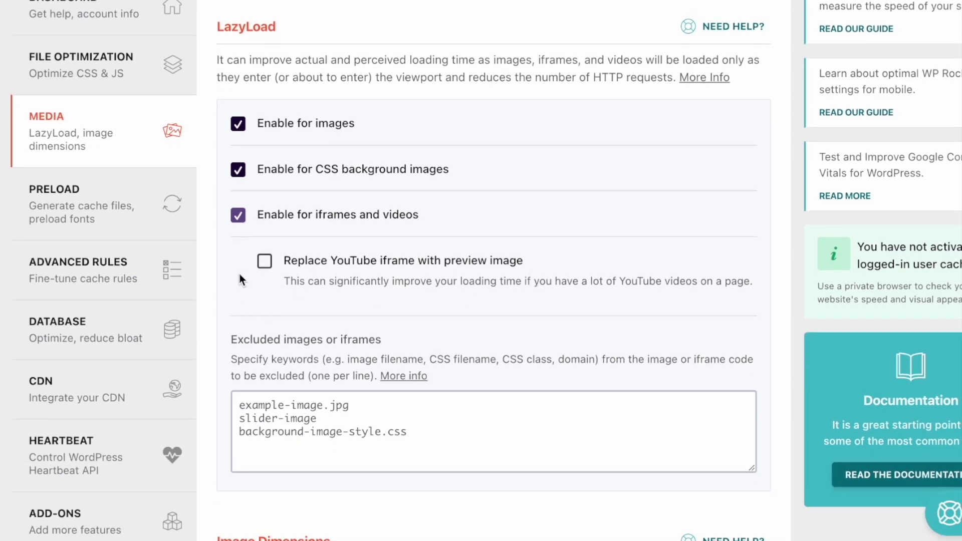
scroll(219, 320, down, 8)
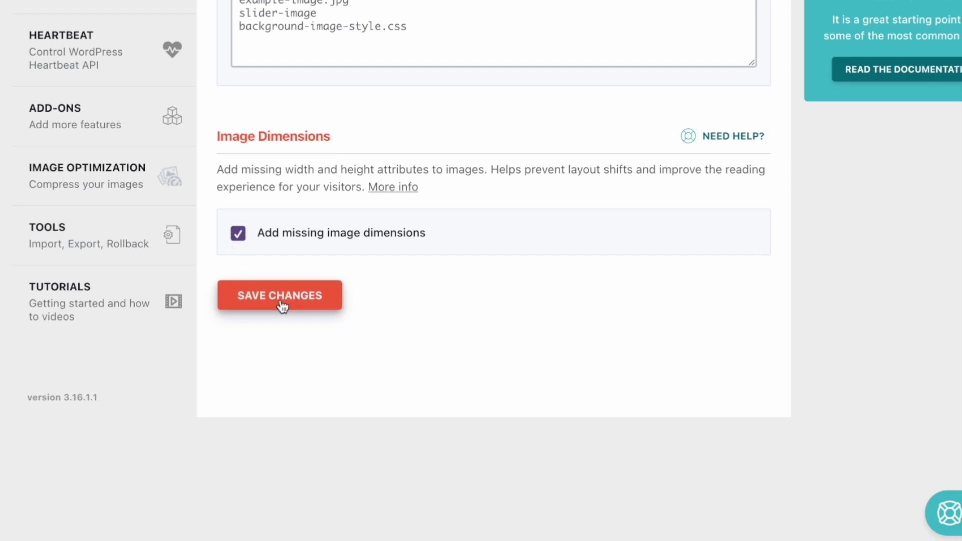
click(281, 296)
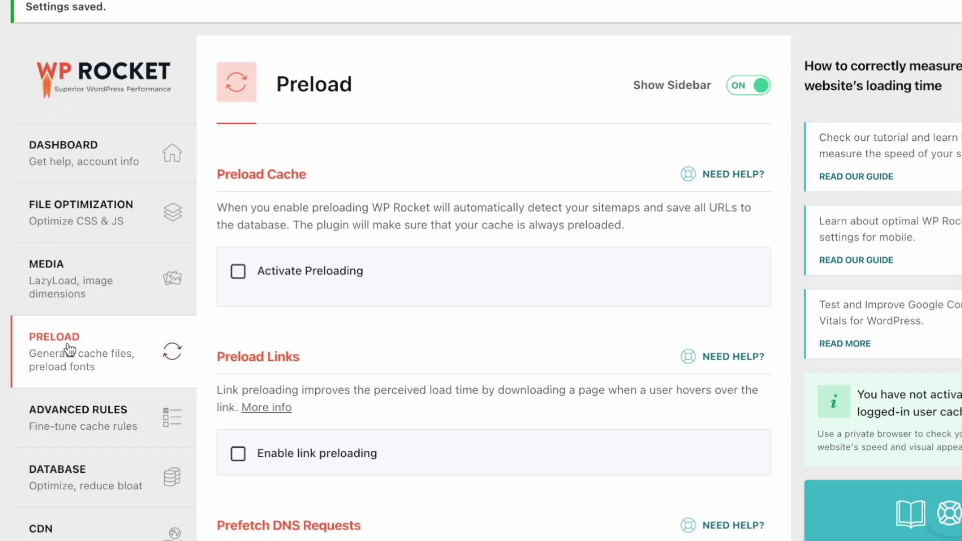
- Activate cache preloading and enable link preloading in the Preload settings, and save the changes
scroll(71, 351, down, 1)
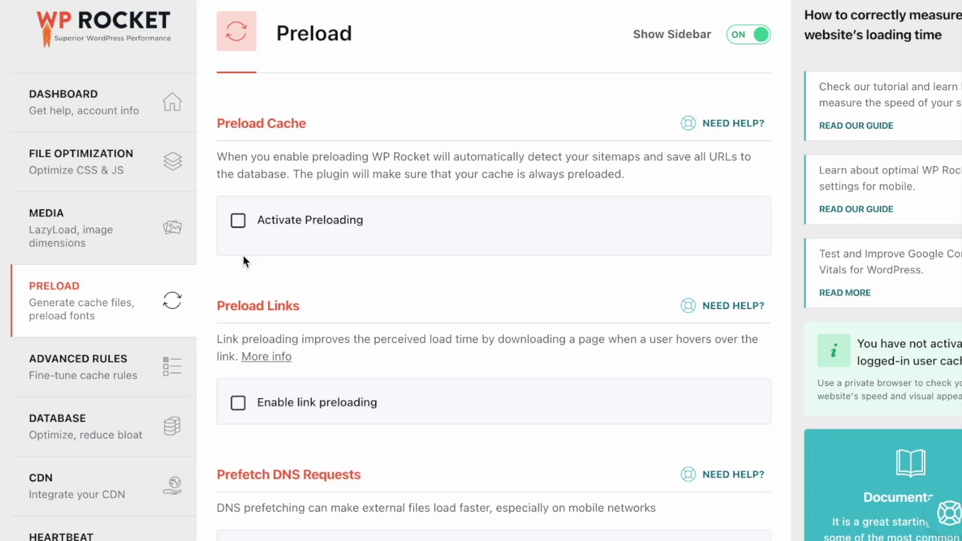
click(237, 221)
scroll(245, 296, down, 4)
click(239, 392)
scroll(240, 394, down, 5)
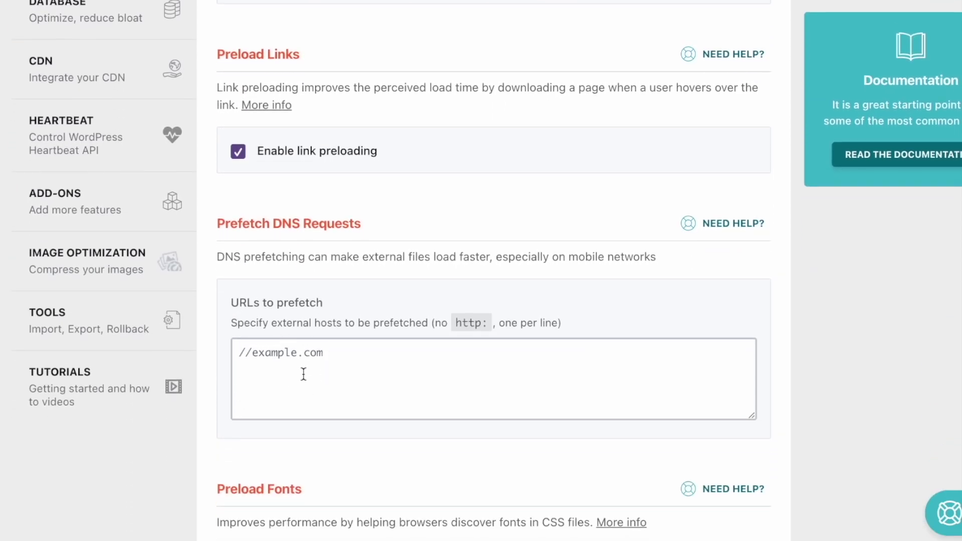
scroll(285, 395, down, 6)
scroll(278, 421, down, 2)
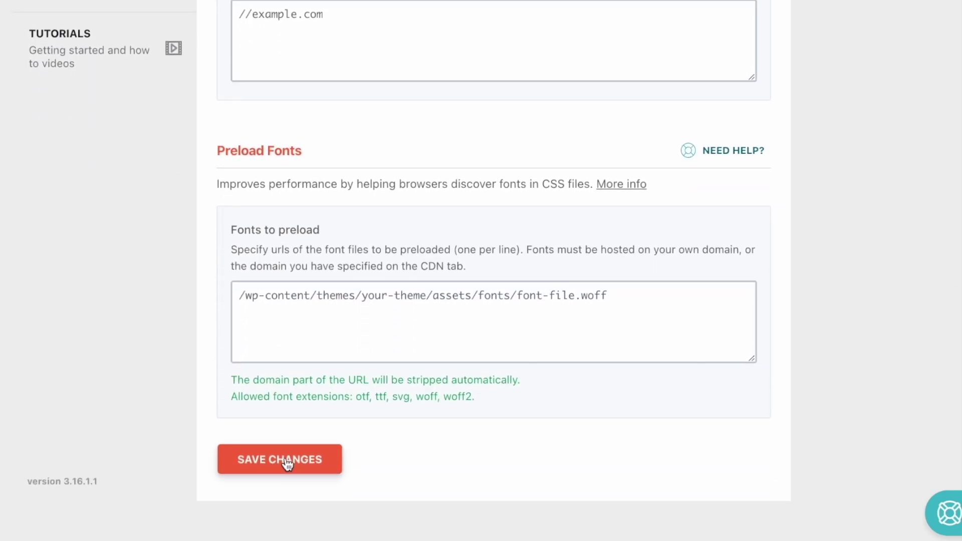
click(286, 465)
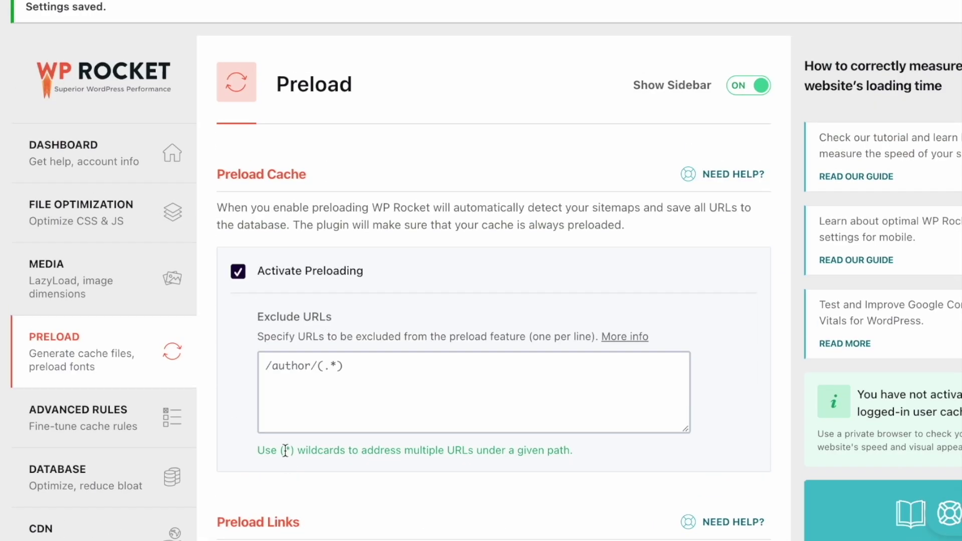
- Look through the Advanced Rules settings, from the cache lifespan and never-cache rules to the cache query strings
scroll(286, 447, down, 1)
click(98, 375)
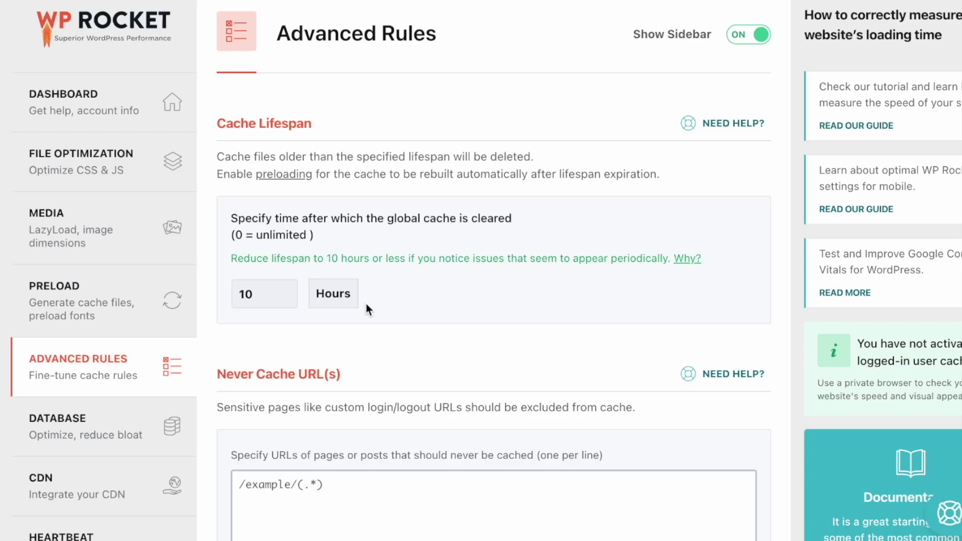
scroll(371, 378, down, 1)
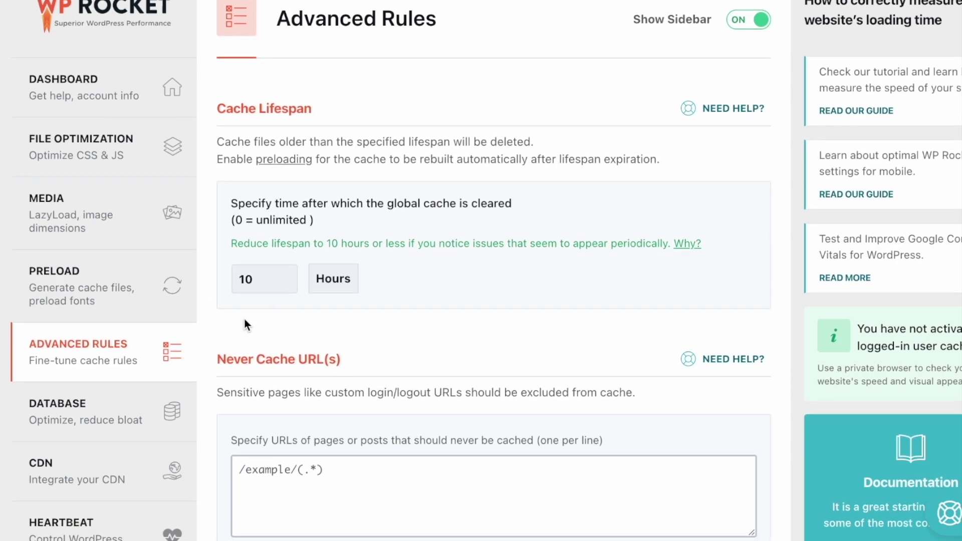
scroll(251, 347, down, 10)
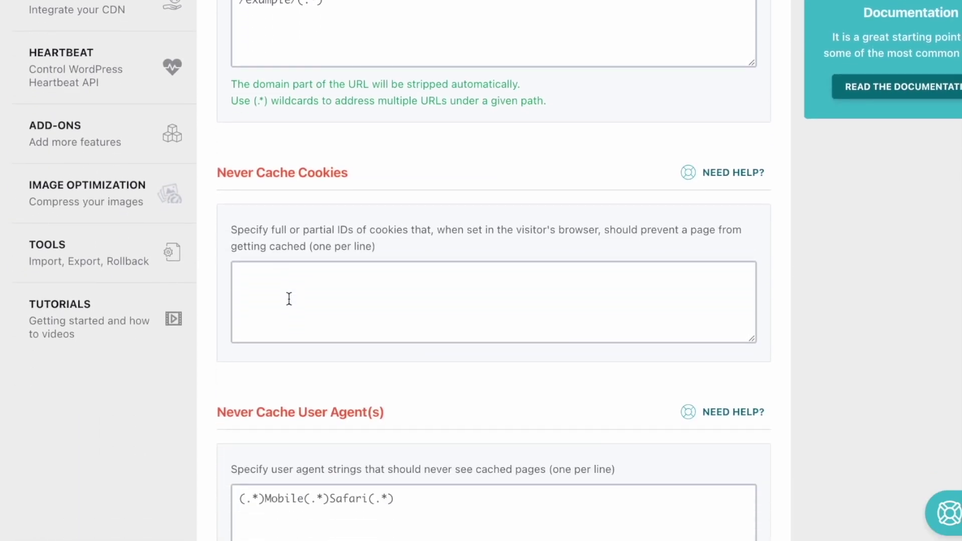
scroll(266, 362, down, 13)
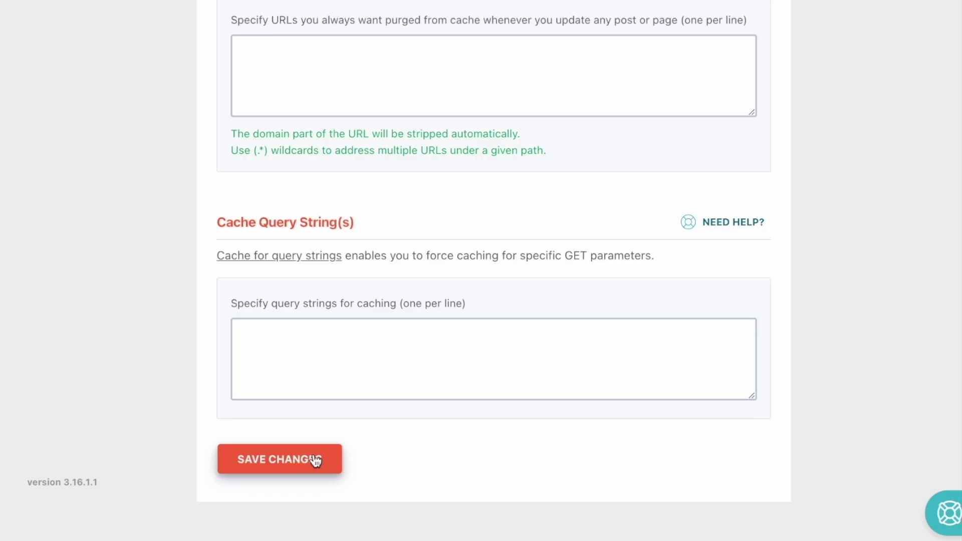
- Review the Database settings for post, comment, transient, table and automatic cleanup, and save the changes with optimization
scroll(316, 460, up, 15)
click(189, 193)
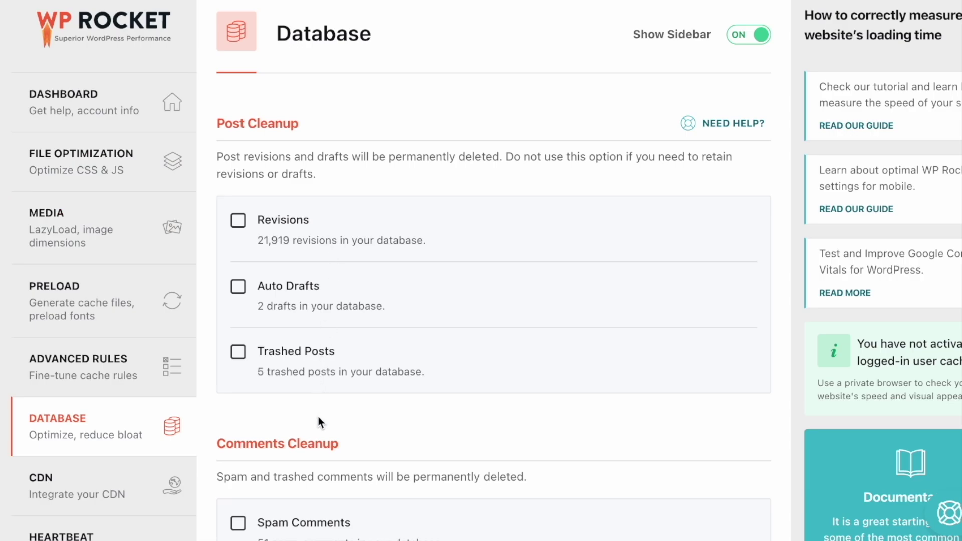
scroll(318, 418, down, 3)
scroll(321, 427, down, 2)
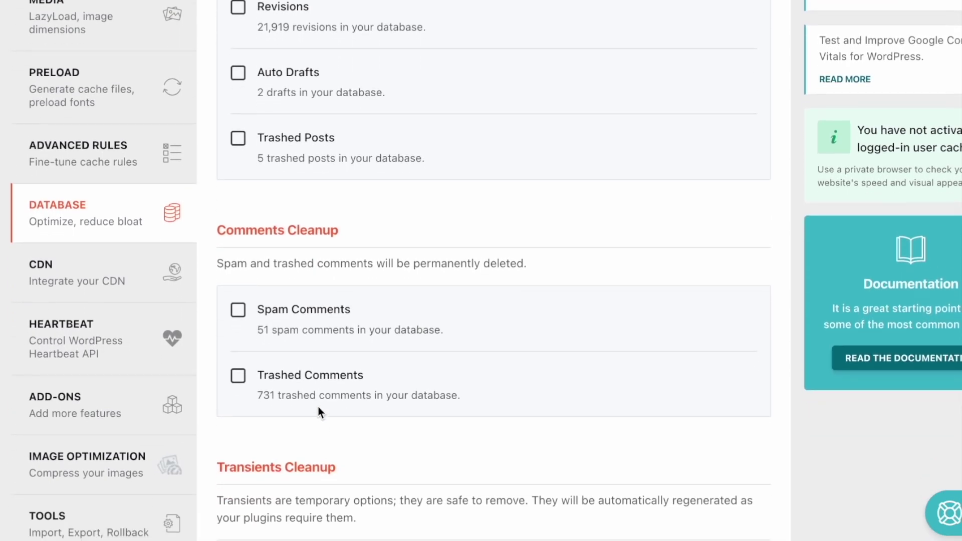
scroll(318, 392, down, 4)
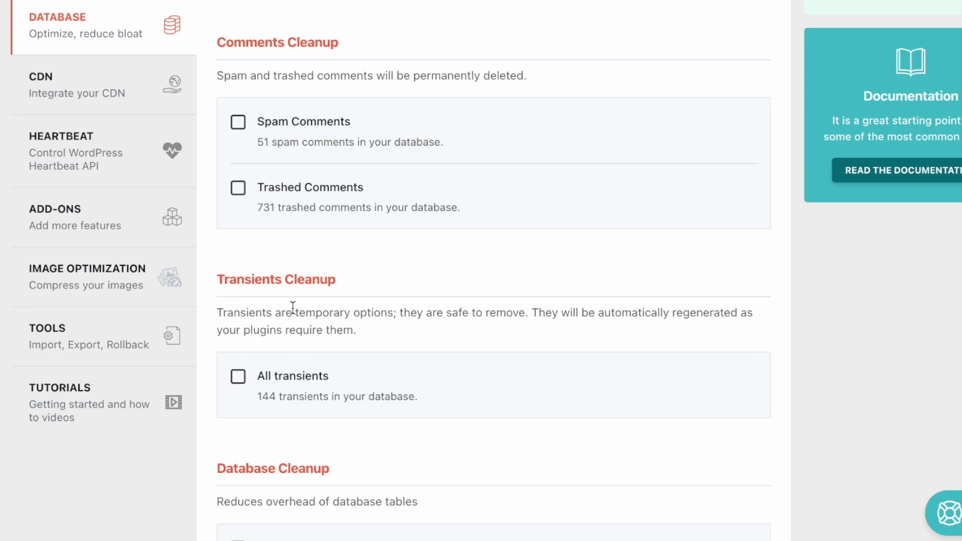
scroll(293, 353, down, 4)
scroll(314, 466, down, 4)
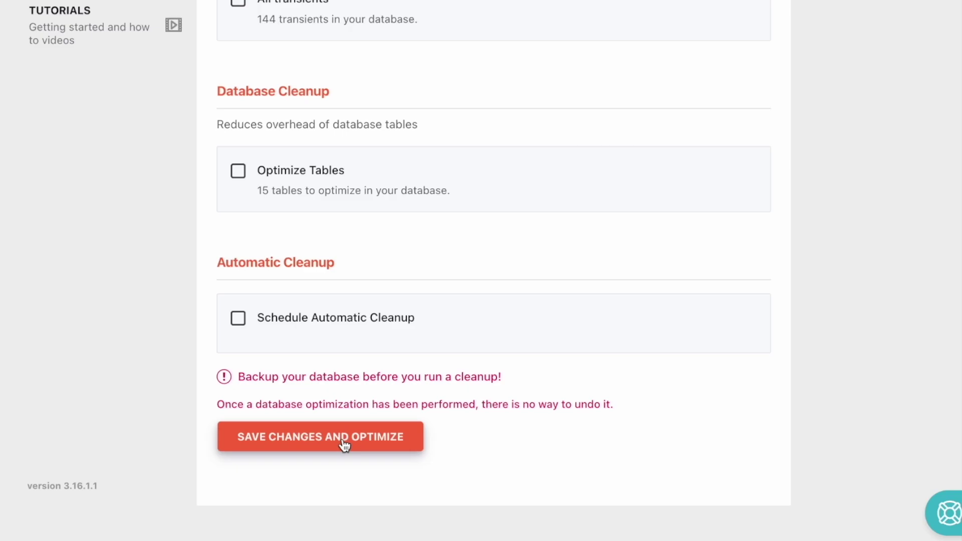
click(345, 445)
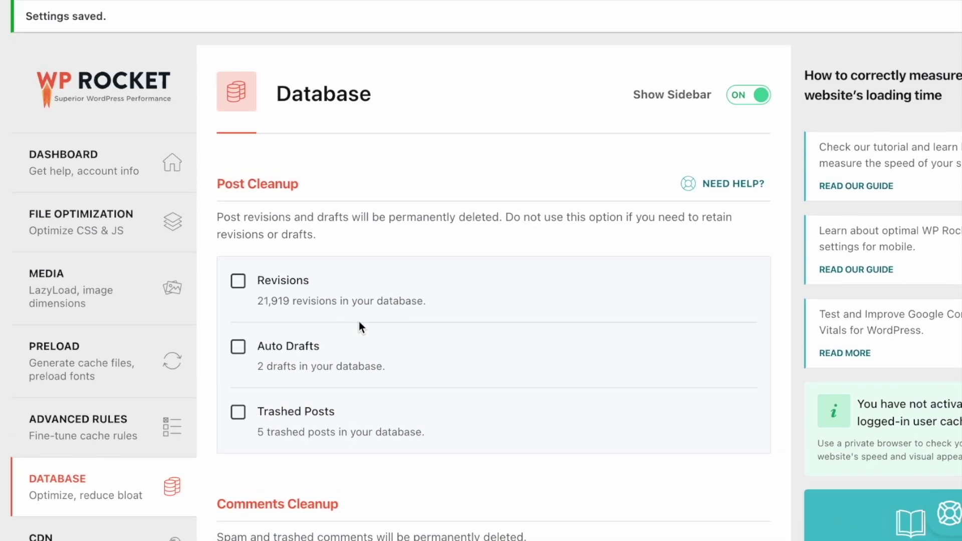
- Examine the CDN settings, including RocketCDN, the content delivery network option, the CNAME field and the file exclusions
scroll(359, 327, down, 4)
scroll(359, 320, down, 5)
click(38, 132)
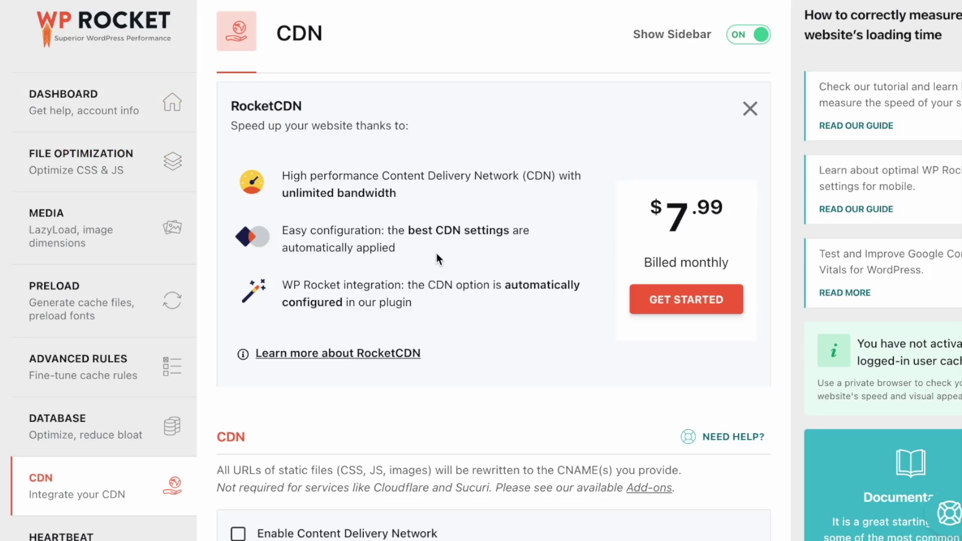
scroll(376, 236, down, 4)
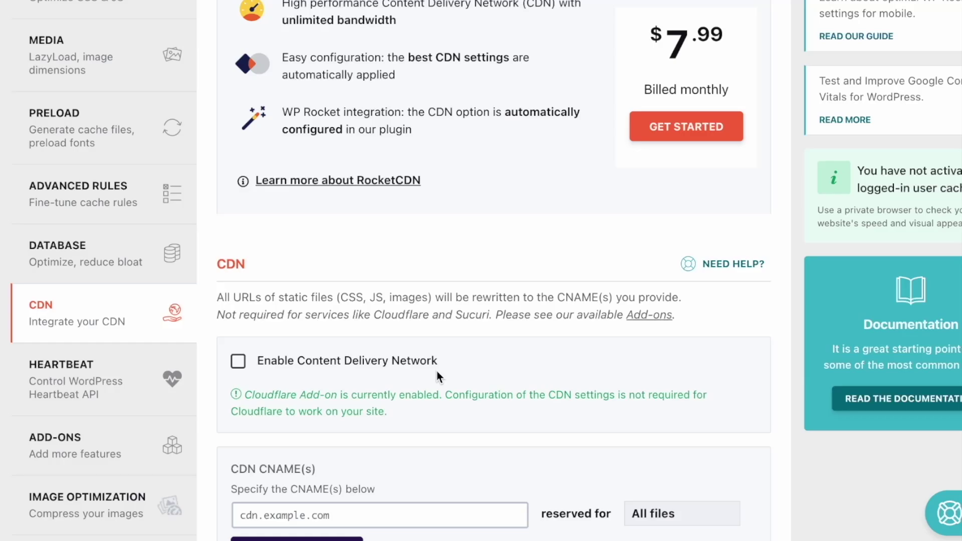
scroll(438, 376, down, 5)
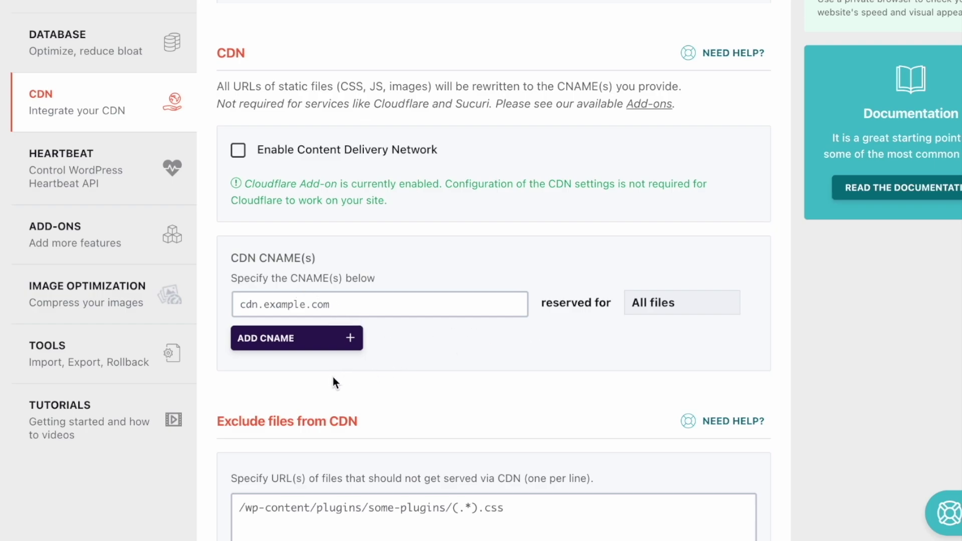
scroll(333, 377, down, 4)
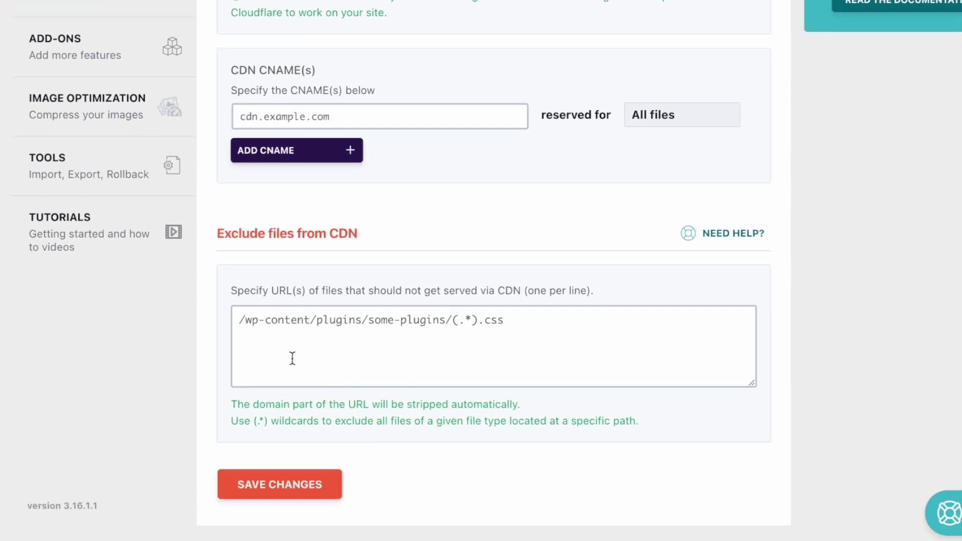
scroll(284, 359, down, 1)
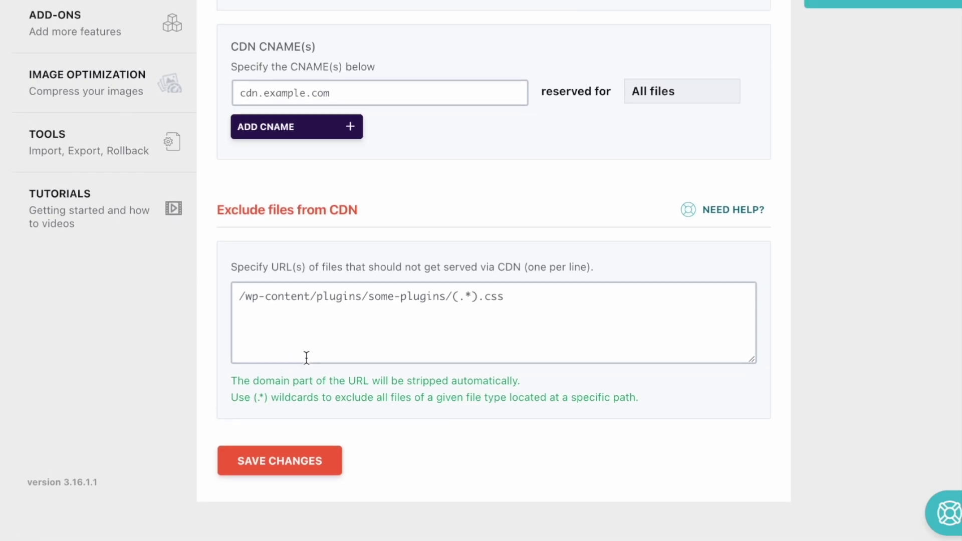
scroll(281, 300, up, 7)
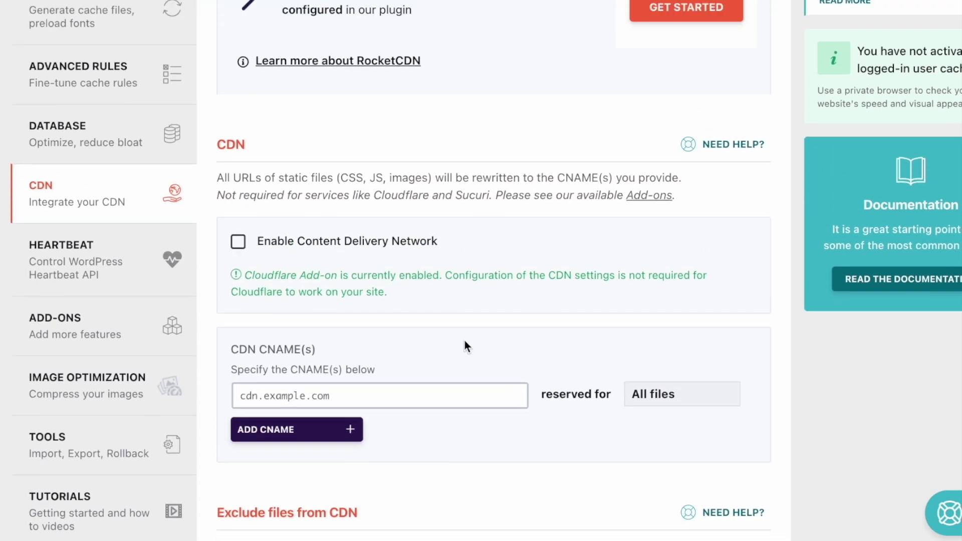
scroll(465, 338, down, 7)
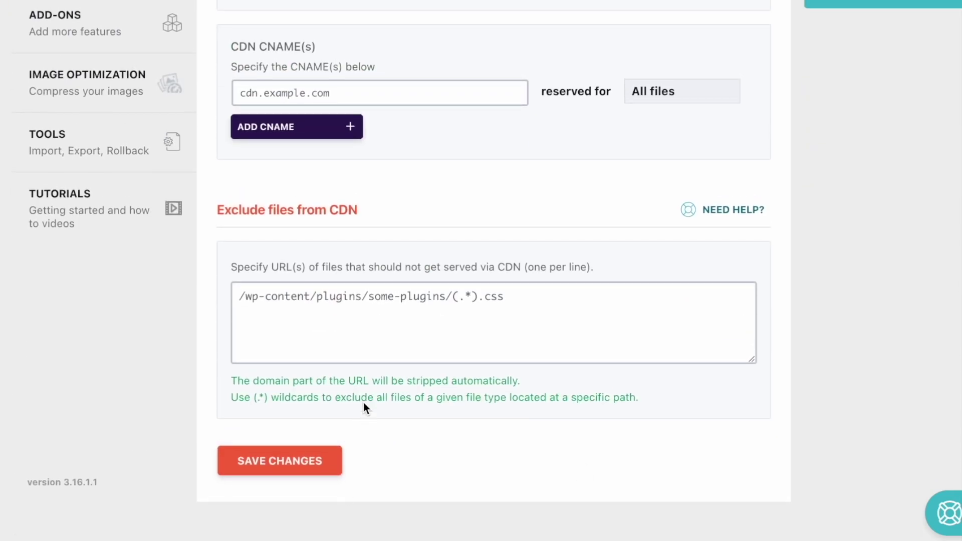
- Examine the Heartbeat settings, including heartbeat control and the behavior in backend, post editor and frontend
scroll(363, 402, up, 9)
click(70, 396)
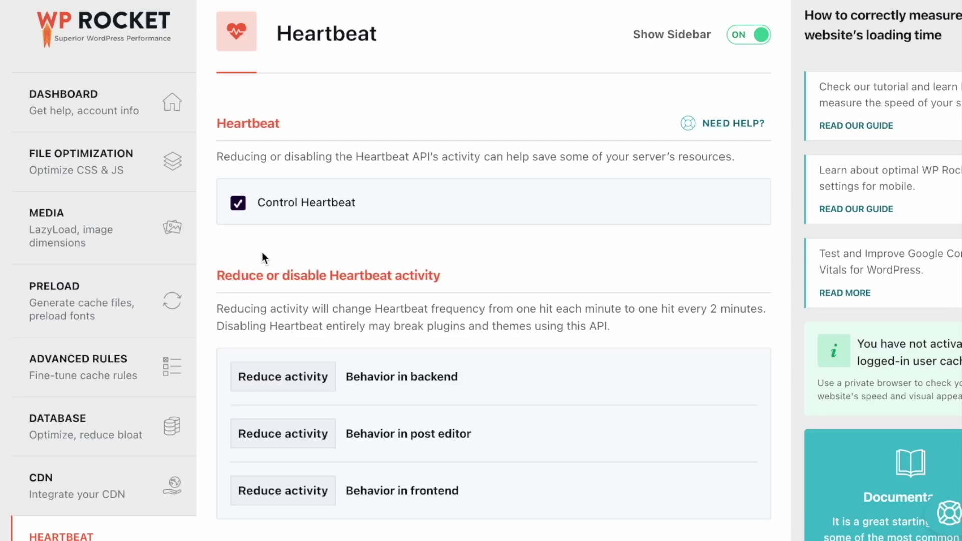
scroll(260, 250, down, 4)
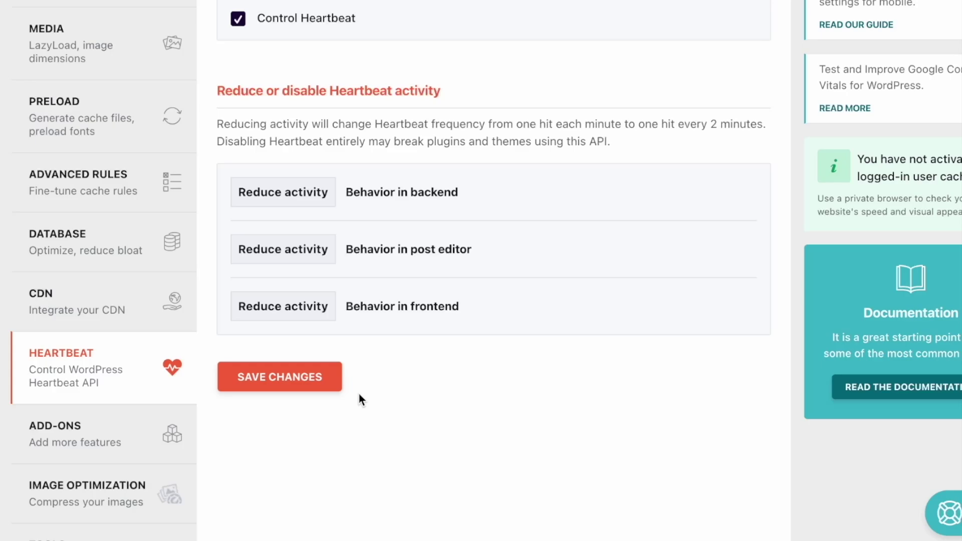
- Look through the available Add-ons, from User Cache, Varnish and WebP Compatibility to Cloudflare and Sucuri
scroll(359, 400, down, 3)
click(70, 277)
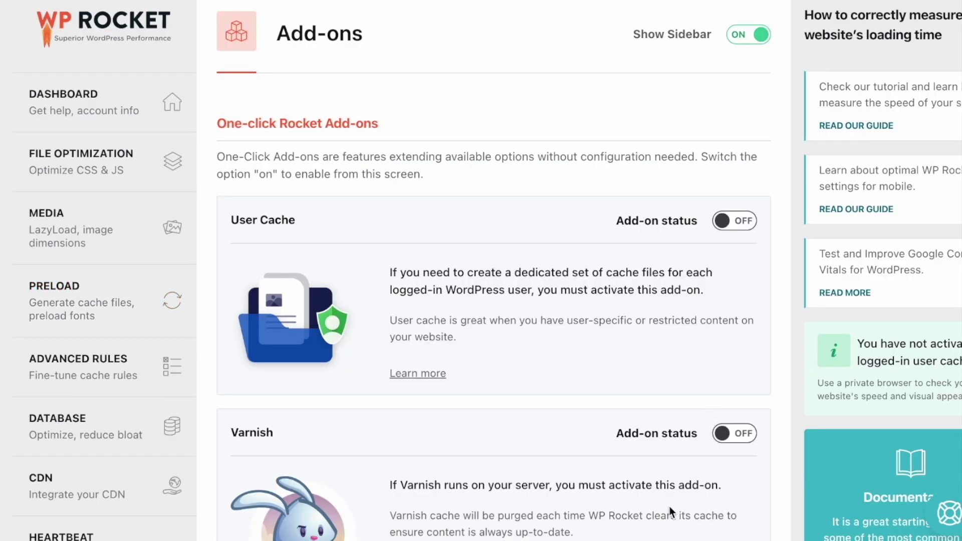
scroll(452, 421, down, 3)
scroll(452, 421, down, 10)
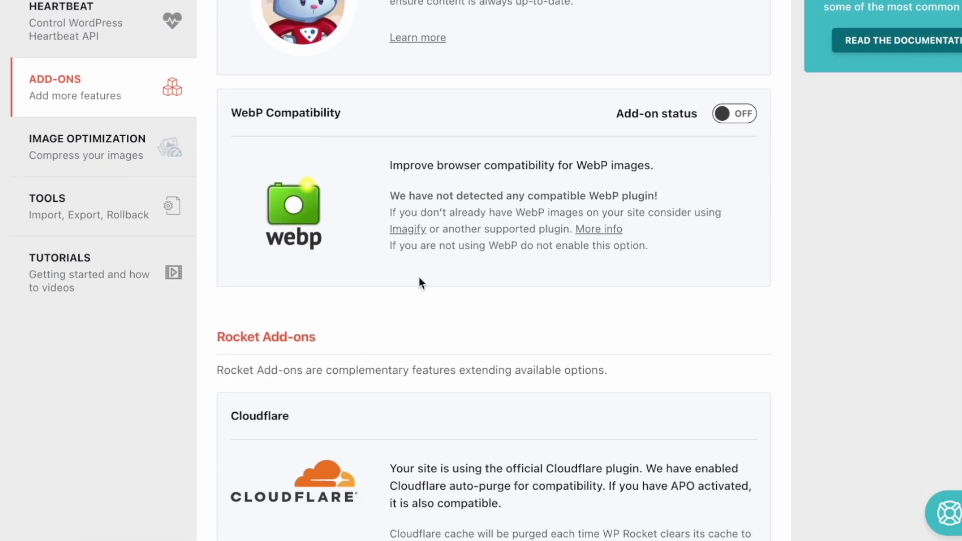
scroll(418, 310, down, 3)
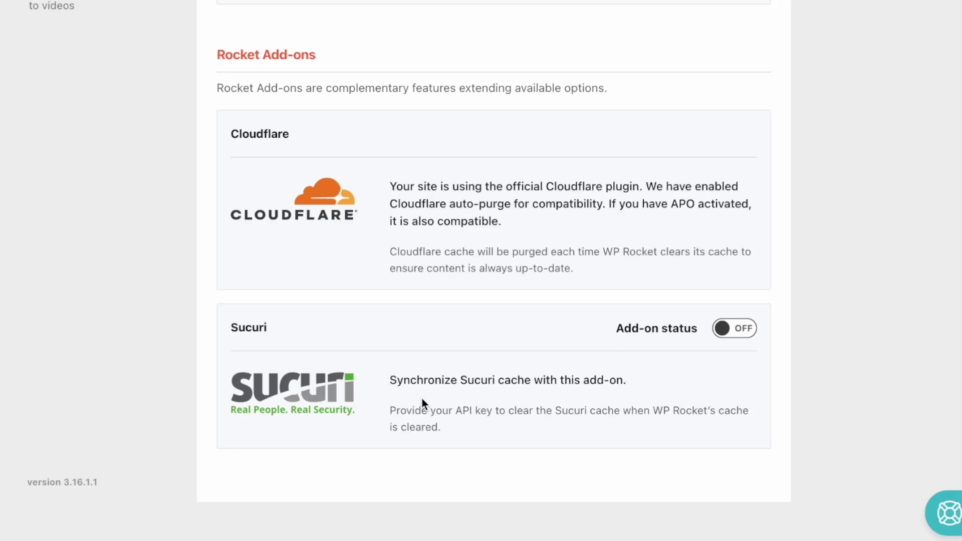
- Examine the Image Optimization section and its offer to install the Imagify plugin
scroll(297, 351, up, 8)
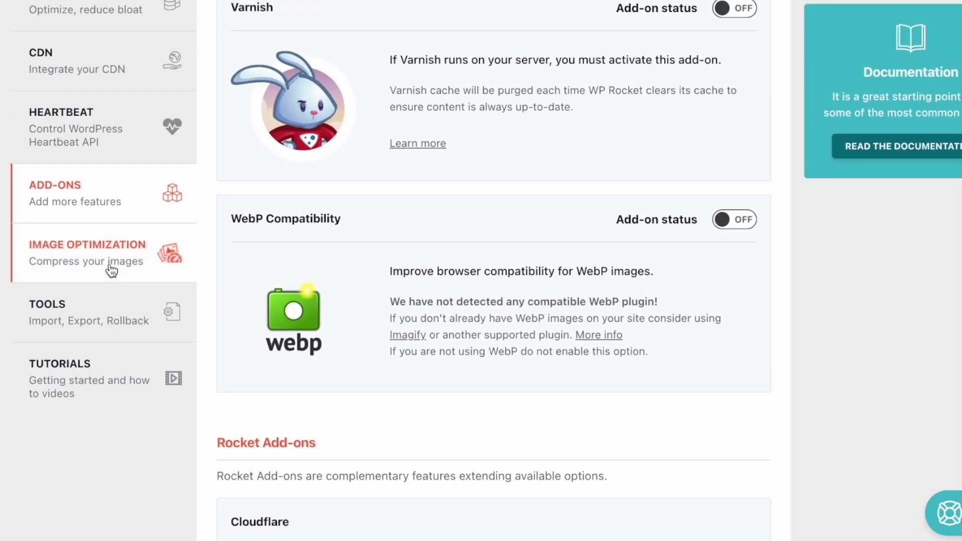
click(103, 265)
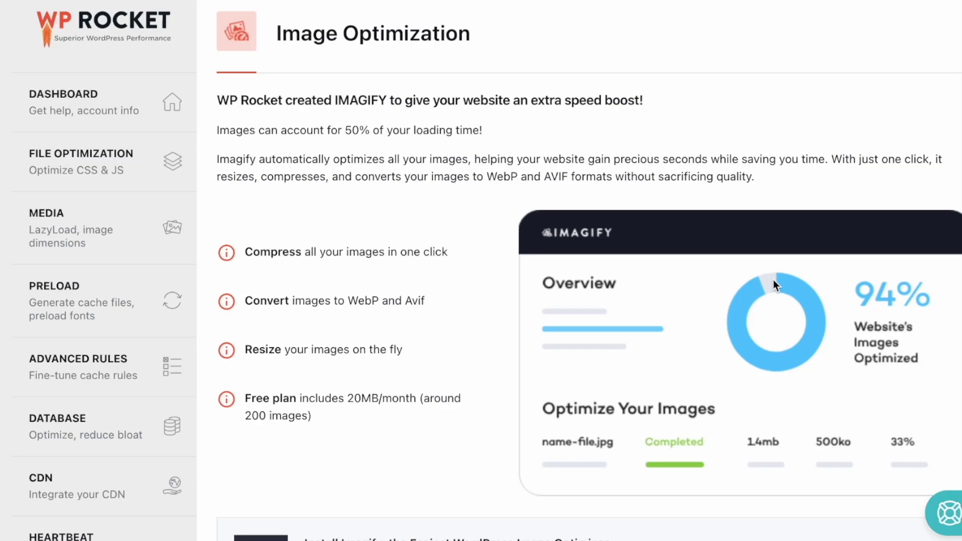
scroll(399, 323, down, 3)
scroll(556, 420, down, 3)
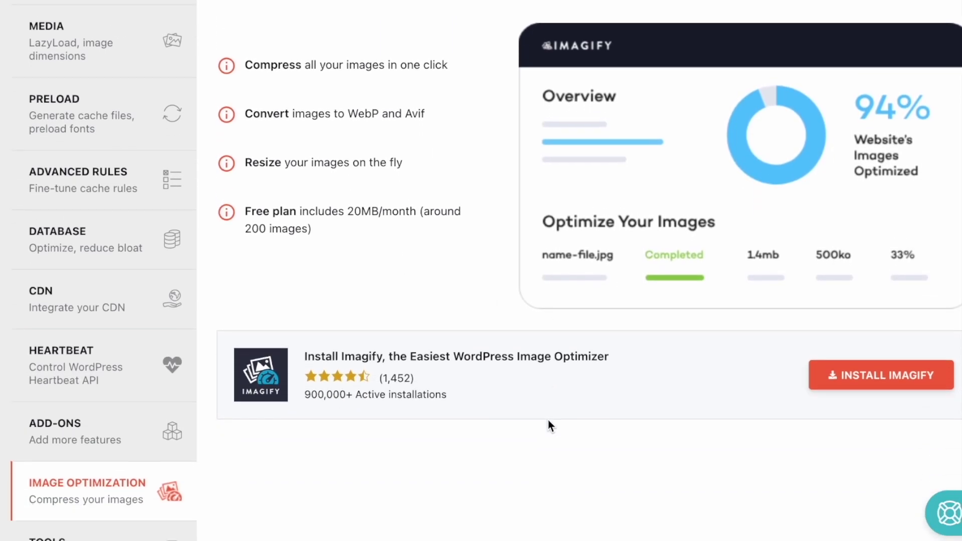
- Look through the Tools section's options for exporting and importing settings, rolling back the version and updating the inclusion and exclusion lists
scroll(570, 377, down, 4)
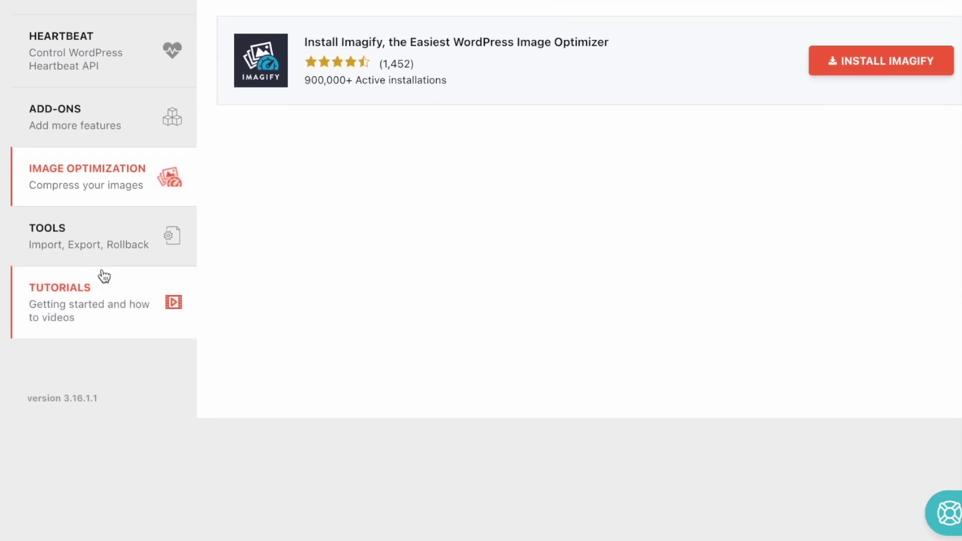
click(86, 243)
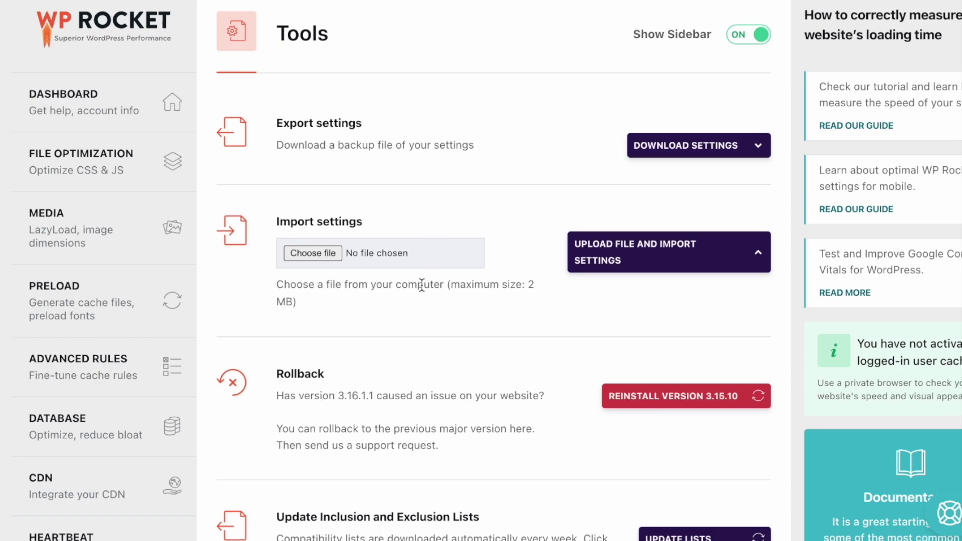
scroll(377, 351, down, 3)
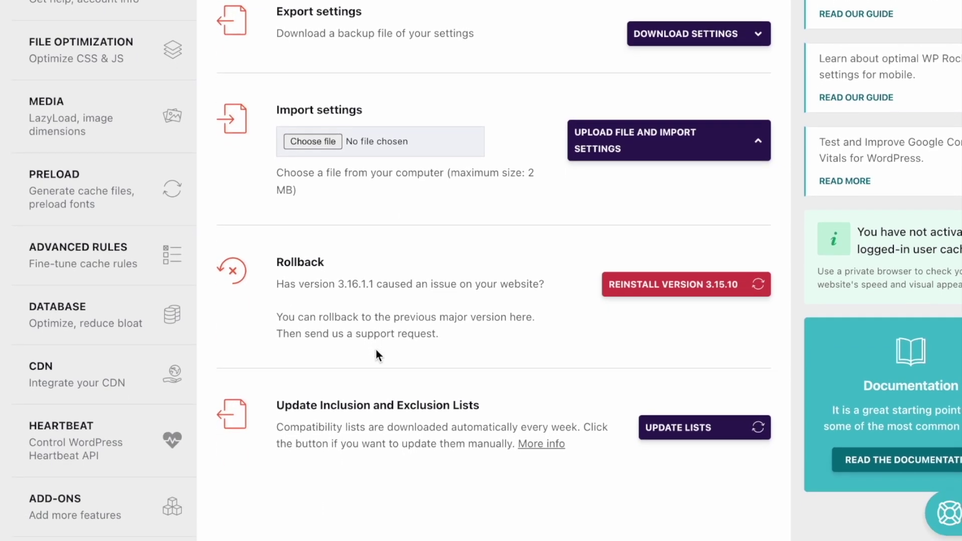
scroll(377, 351, down, 1)
scroll(383, 146, up, 1)
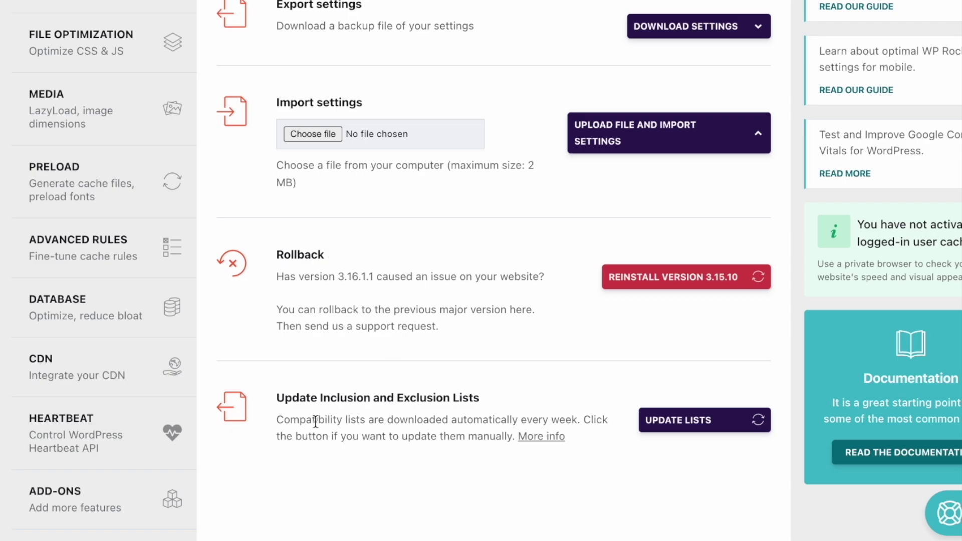
scroll(430, 417, down, 6)
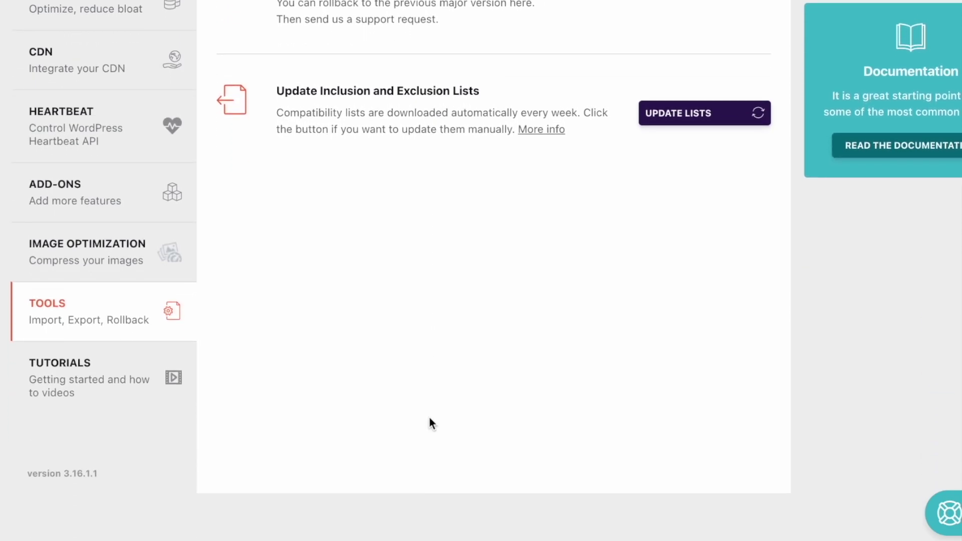
- Browse the Tutorials section's videos on getting started and passing the Core Web Vitals
click(120, 400)
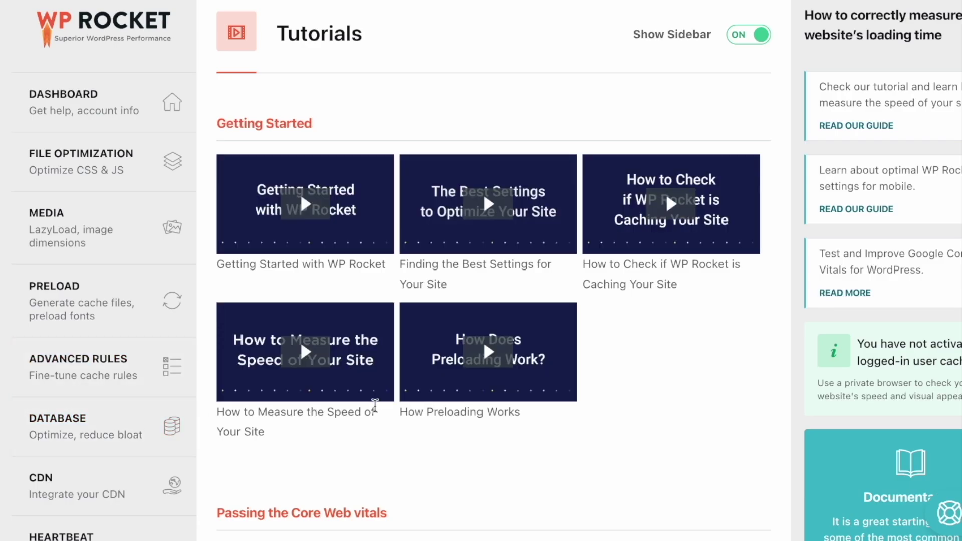
scroll(557, 239, down, 8)
scroll(501, 401, down, 6)
scroll(474, 429, up, 15)
scroll(475, 428, down, 1)
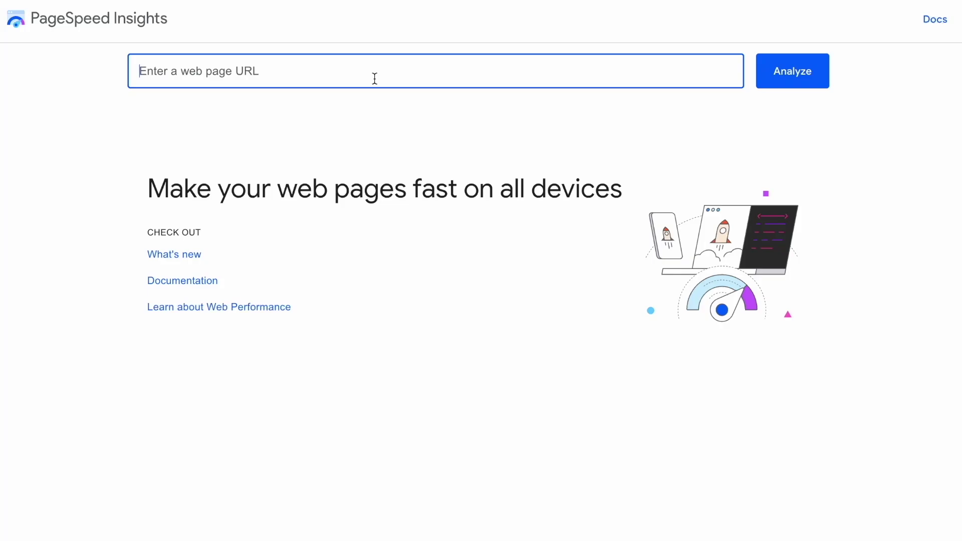
text(https://banglatech24.com/)
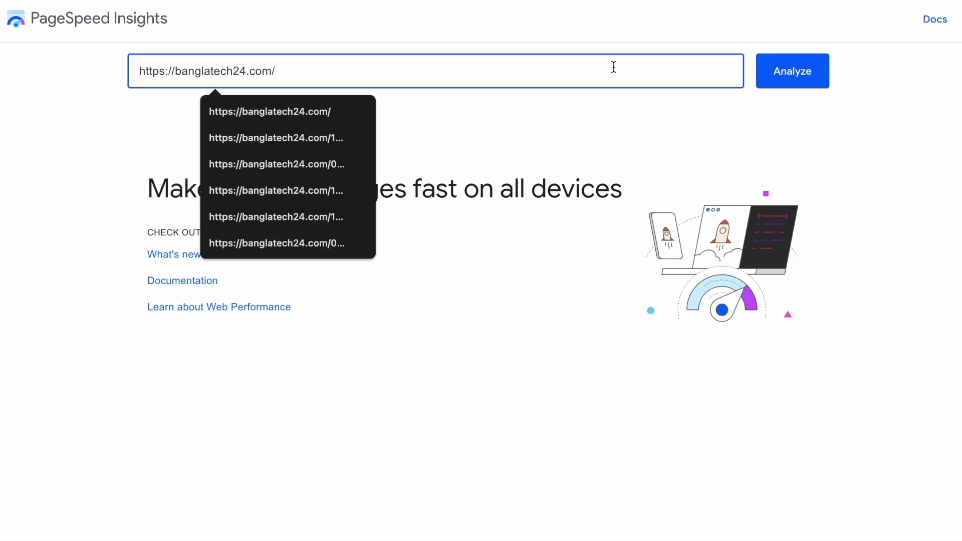
click(761, 78)
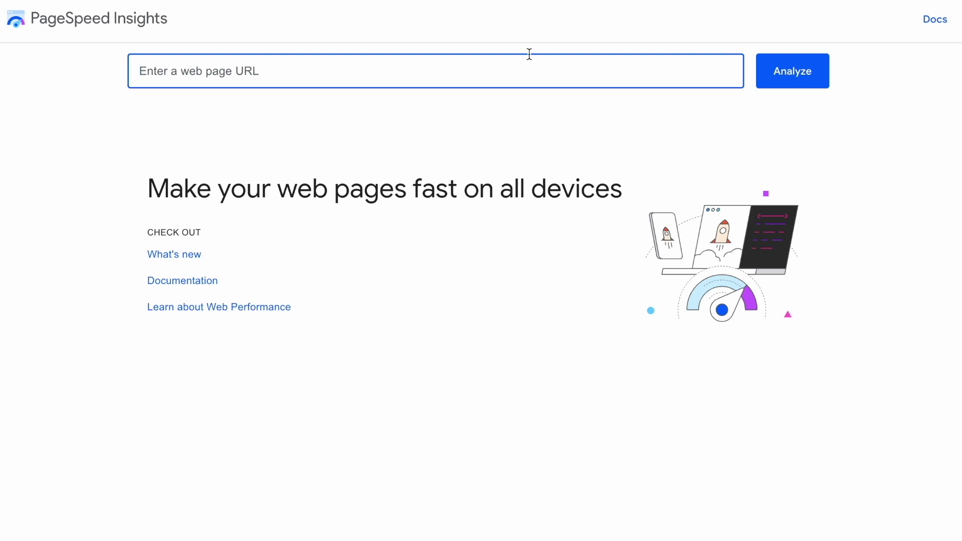
text(https://banglatech24.com/0553231/infinix-inbook-x2-laptop/)
click(764, 83)
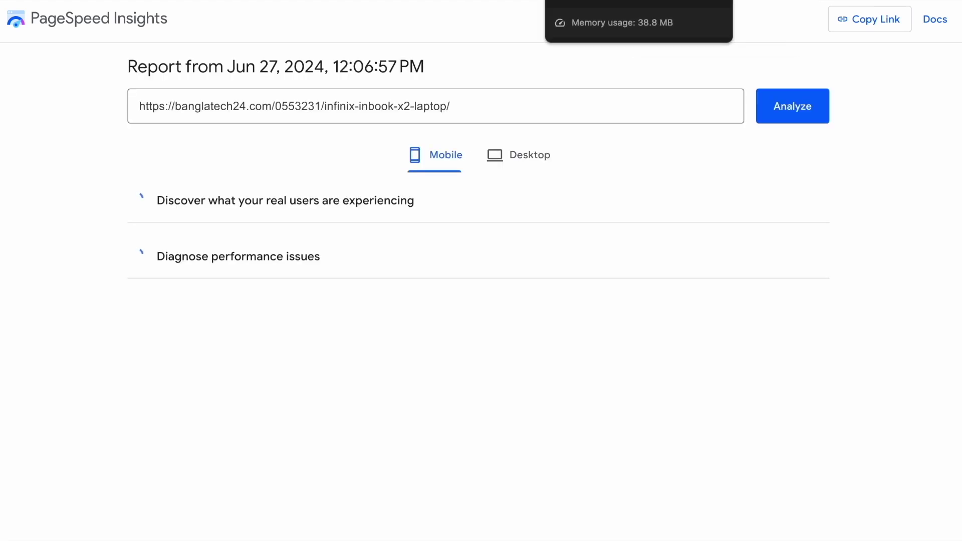
click(511, 1)
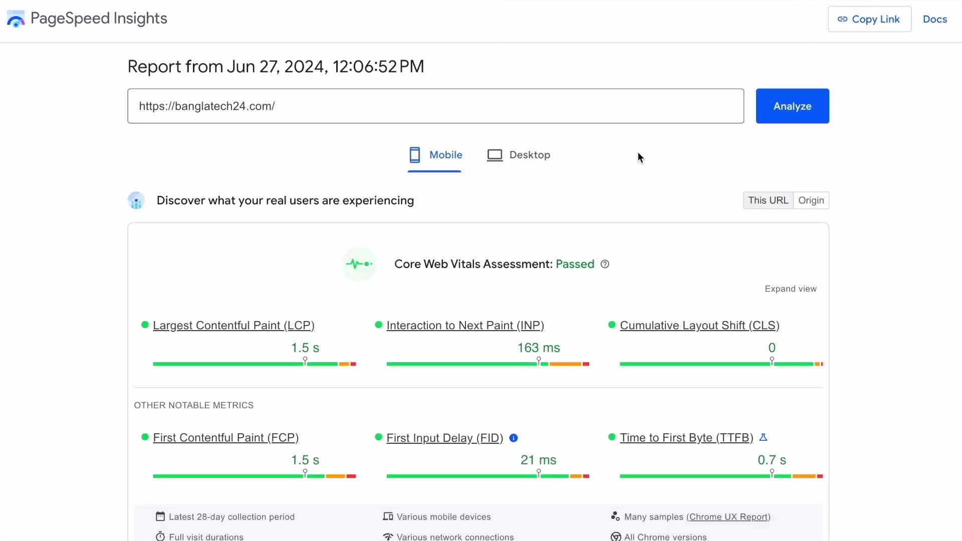
scroll(897, 303, down, 8)
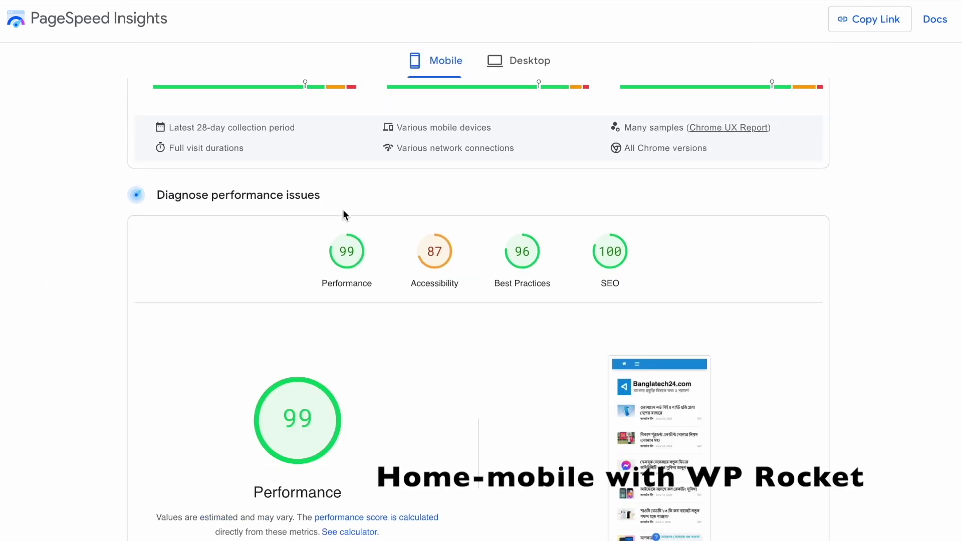
scroll(60, 355, down, 3)
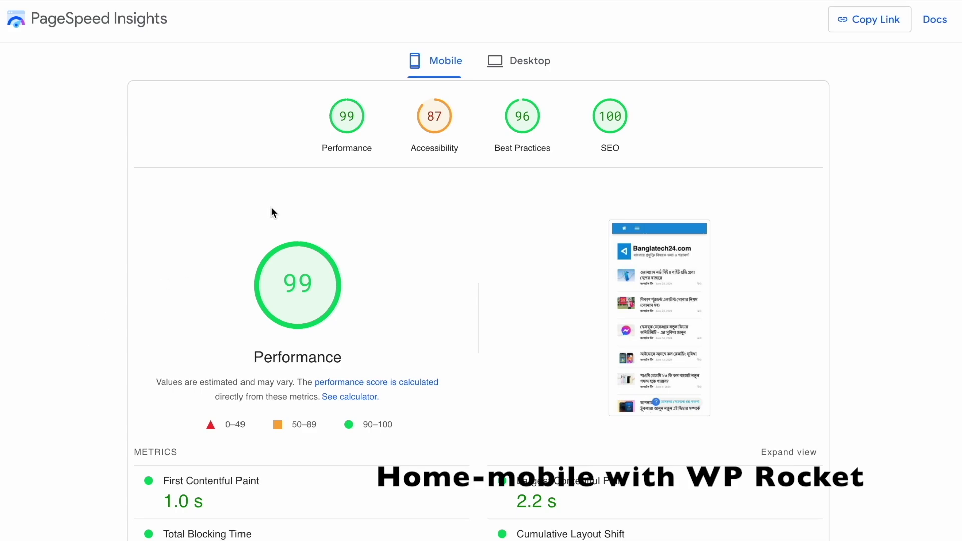
scroll(381, 178, up, 1)
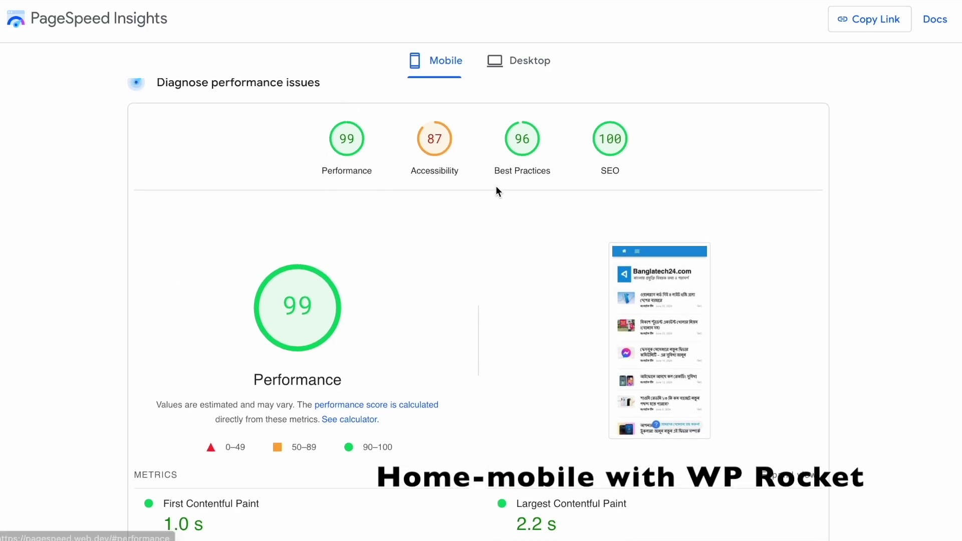
scroll(275, 318, down, 4)
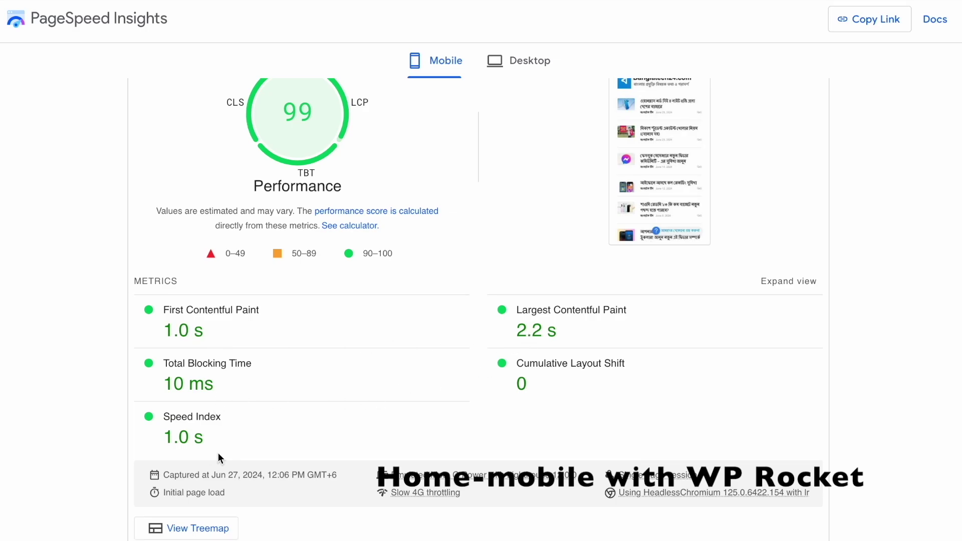
- Look through the page-load screenshots and diagnostics in the homepage's mobile report
scroll(557, 393, down, 5)
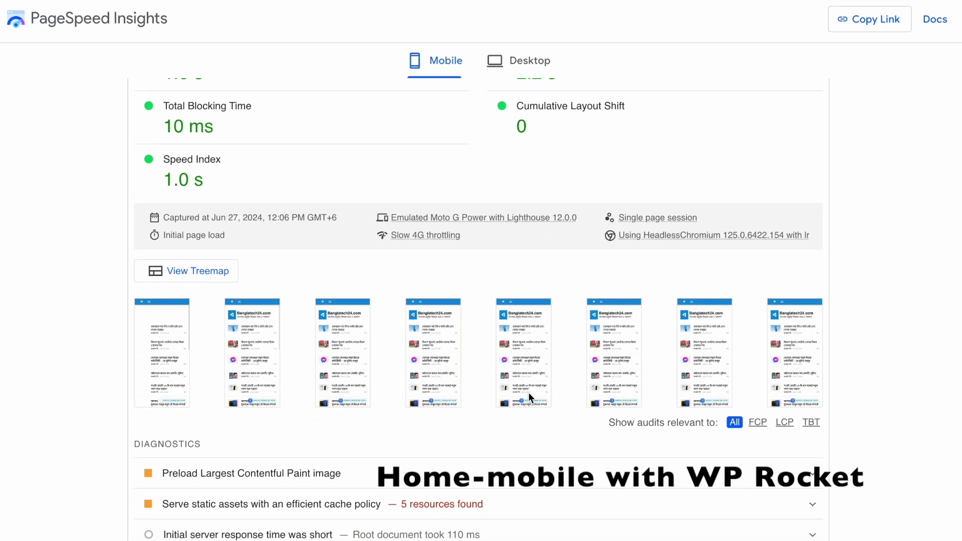
scroll(266, 377, down, 3)
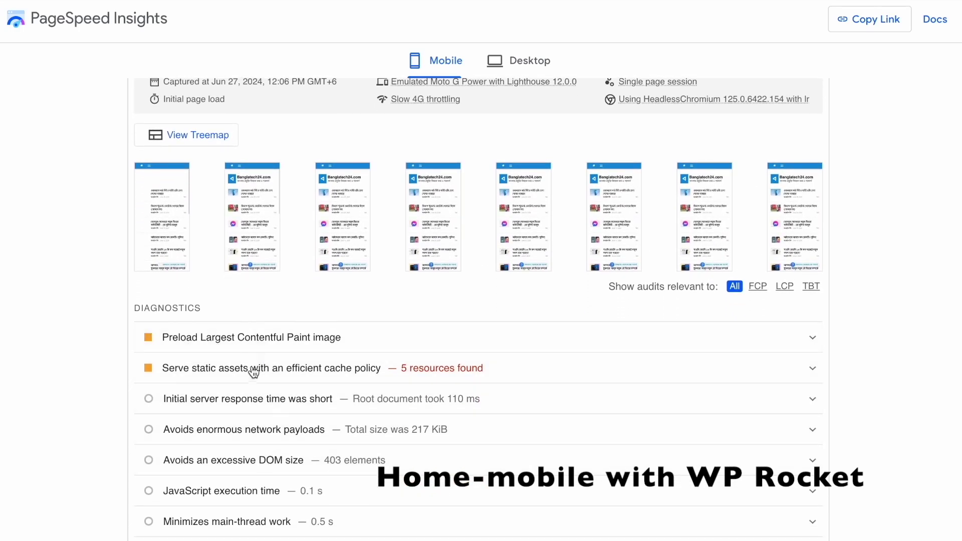
scroll(256, 490, down, 2)
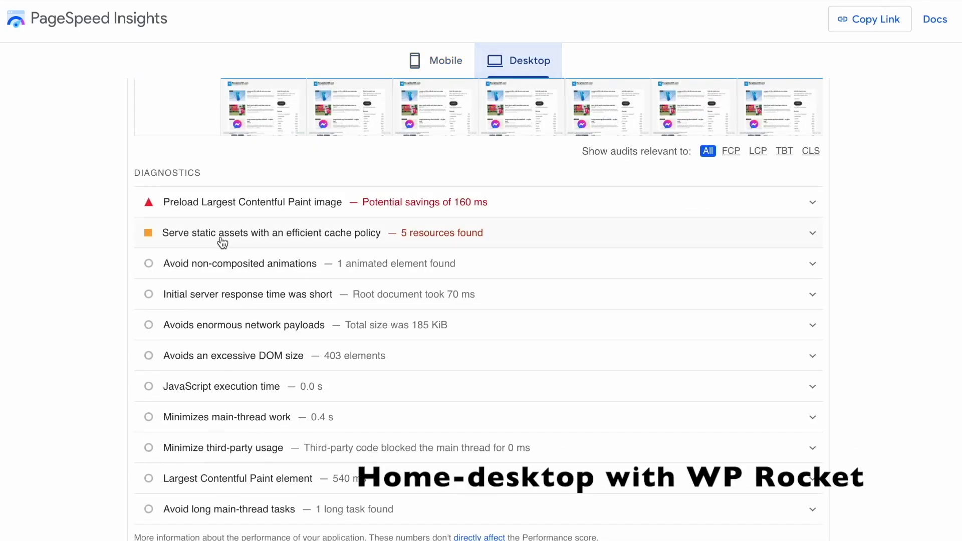
- Review the homepage's desktop scores and diagnostics, and examine the details of the Preload Largest Contentful Paint image audit
scroll(221, 243, up, 15)
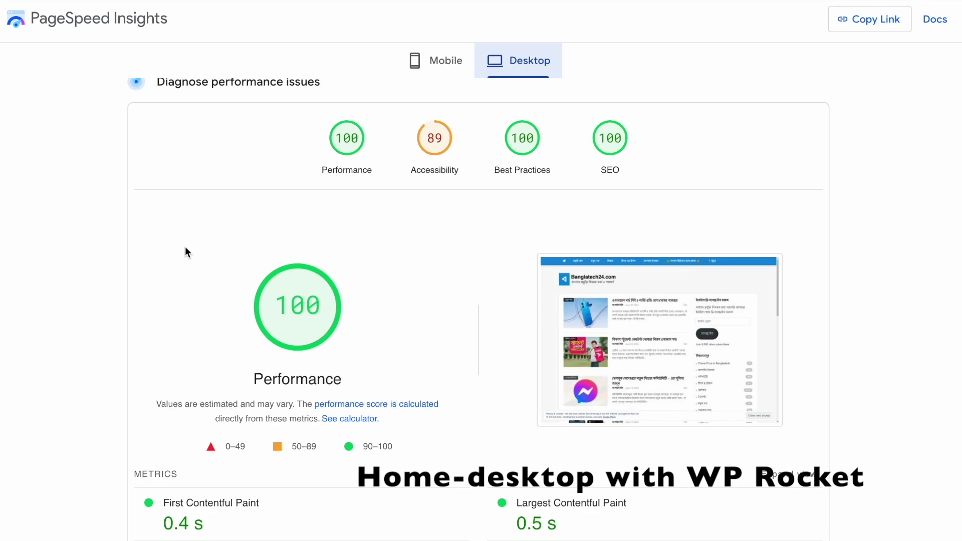
scroll(284, 432, down, 4)
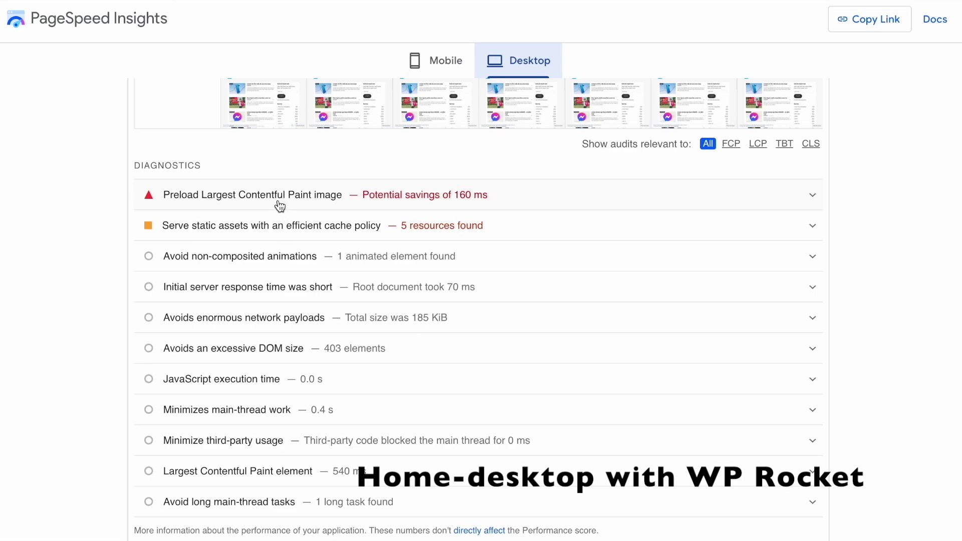
click(279, 205)
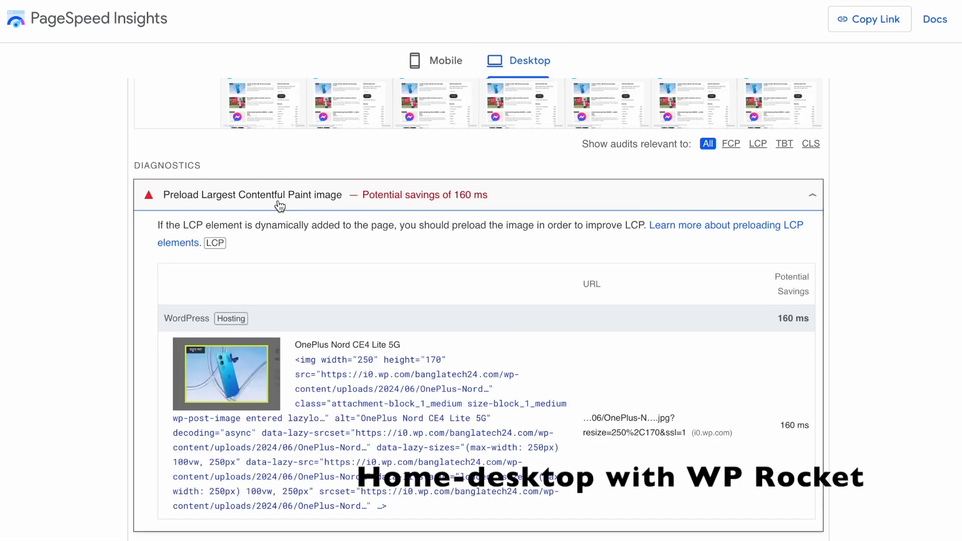
scroll(454, 417, down, 1)
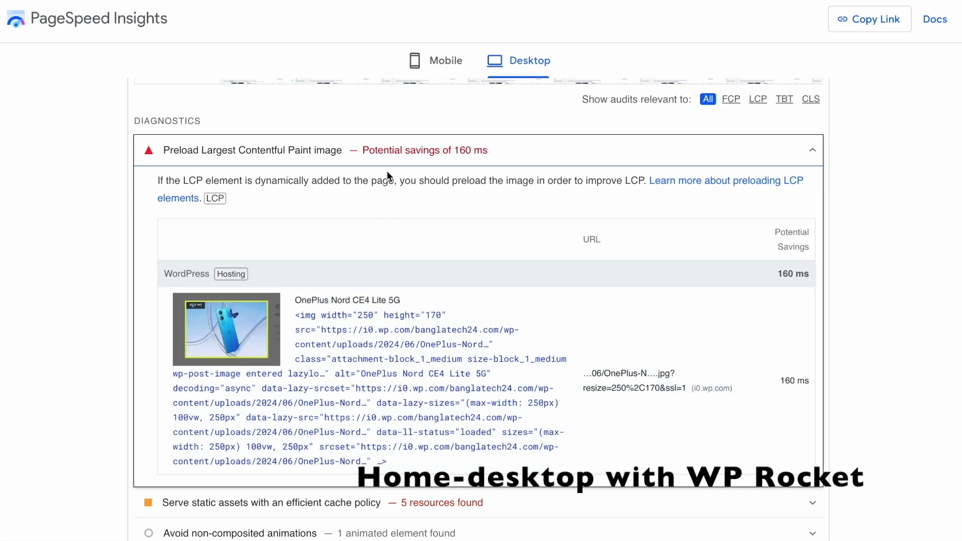
click(289, 155)
scroll(373, 331, up, 10)
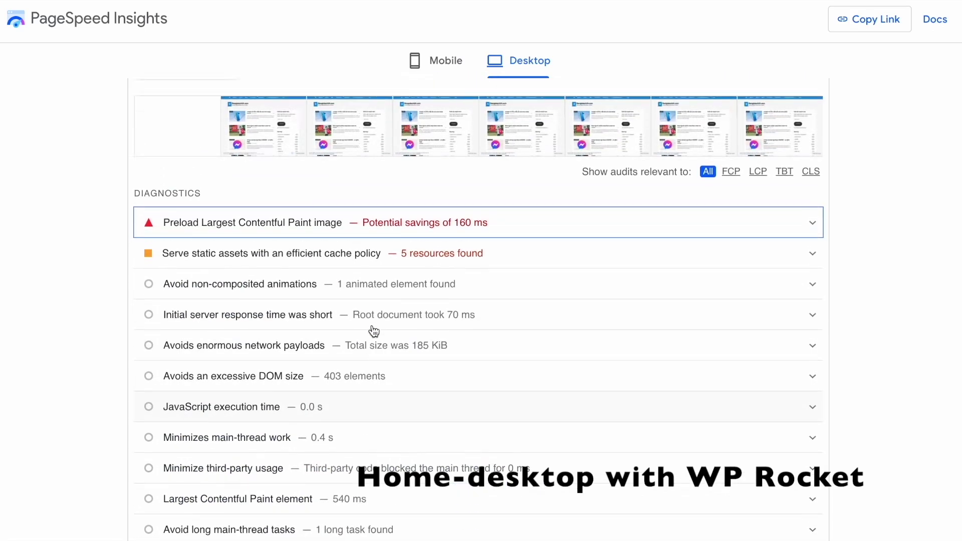
- Recheck the homepage's desktop performance metrics and return to its mobile report
scroll(351, 351, down, 1)
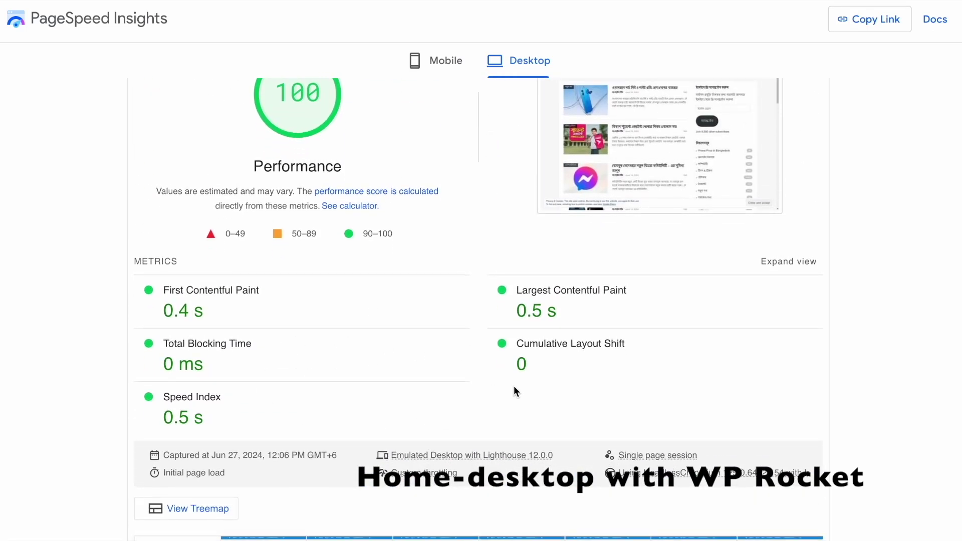
scroll(516, 386, up, 2)
click(436, 79)
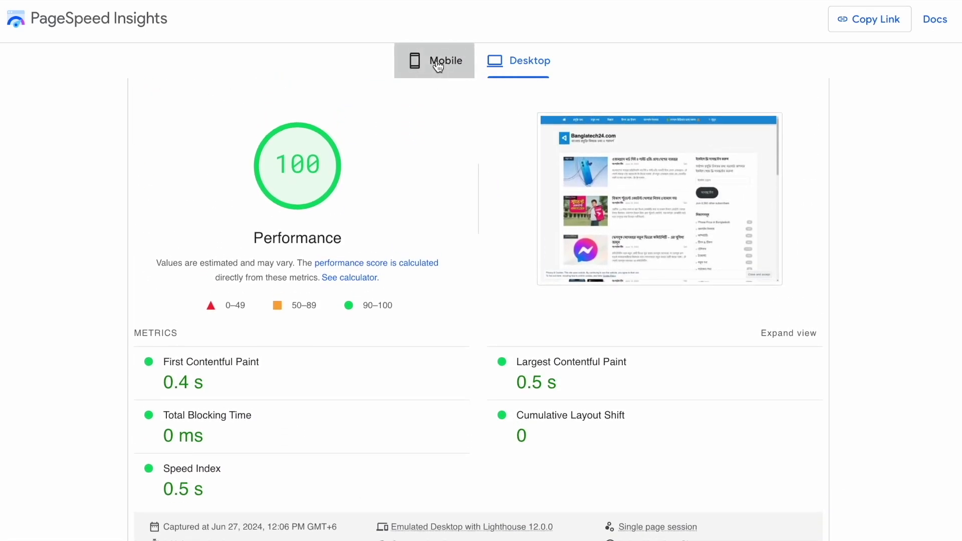
- Review the single post's mobile report, covering Core Web Vitals, category scores, performance metrics and the list of diagnostics
scroll(32, 271, down, 10)
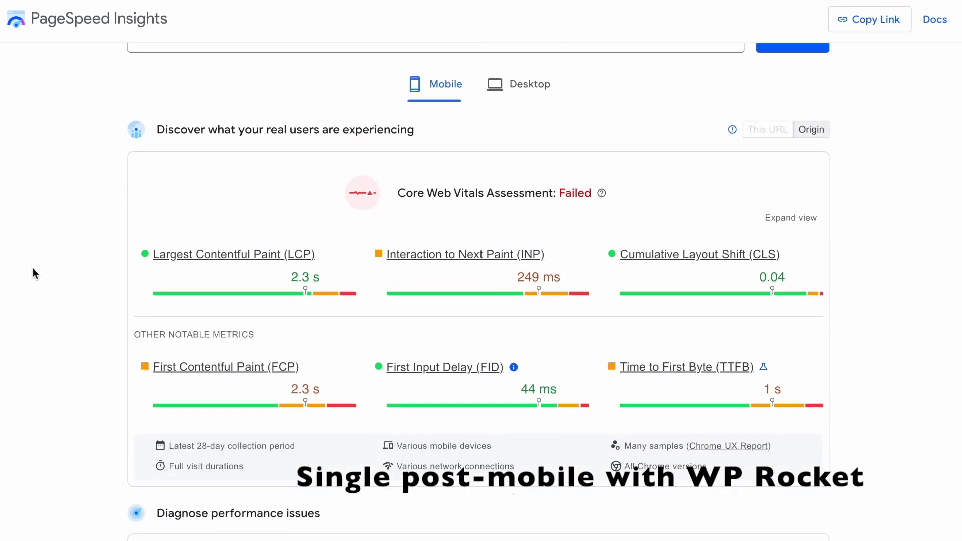
scroll(33, 273, up, 1)
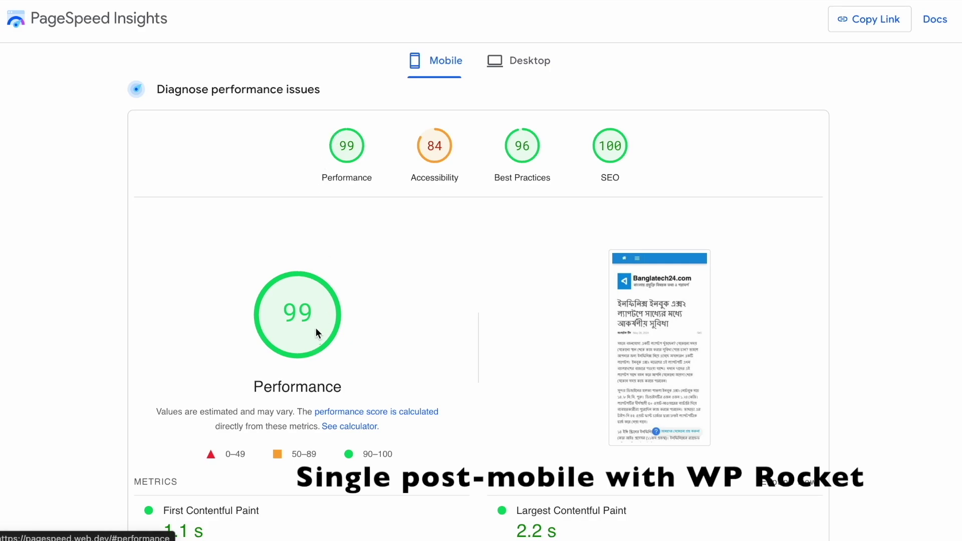
mouse_move(315, 346)
scroll(154, 353, down, 4)
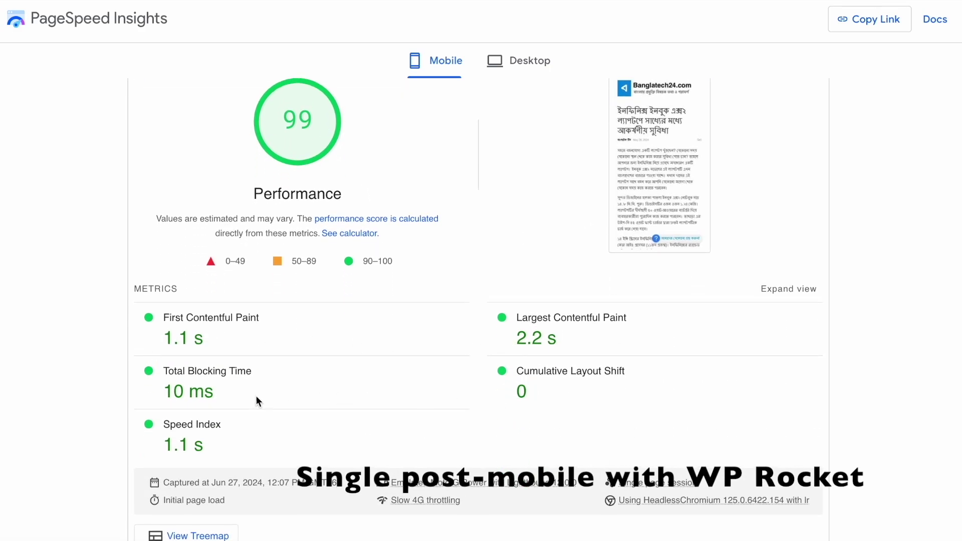
scroll(182, 480, down, 6)
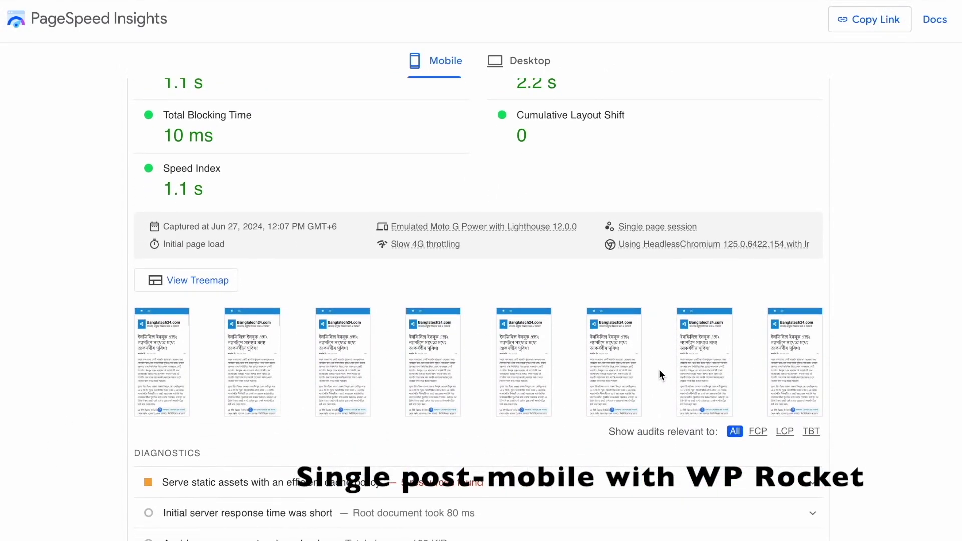
scroll(296, 321, down, 2)
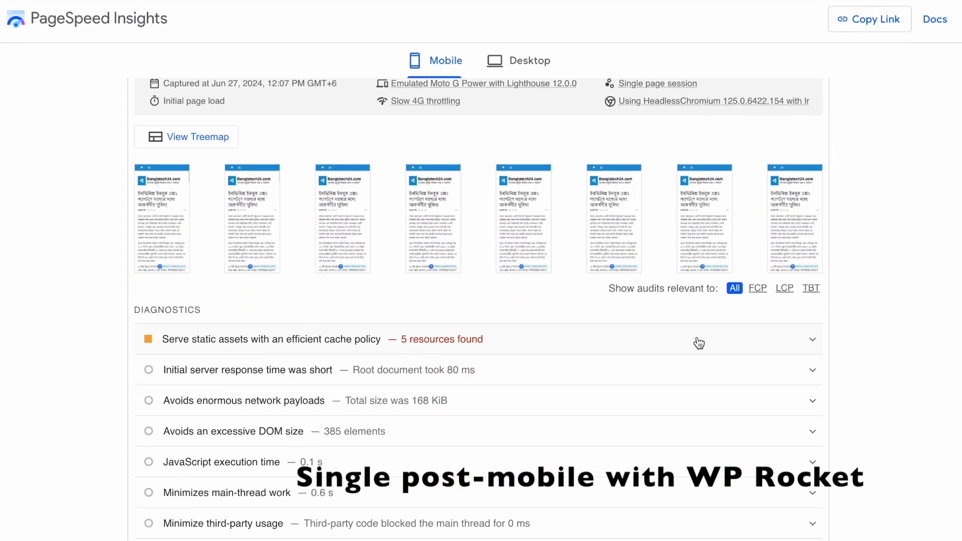
scroll(440, 351, up, 1)
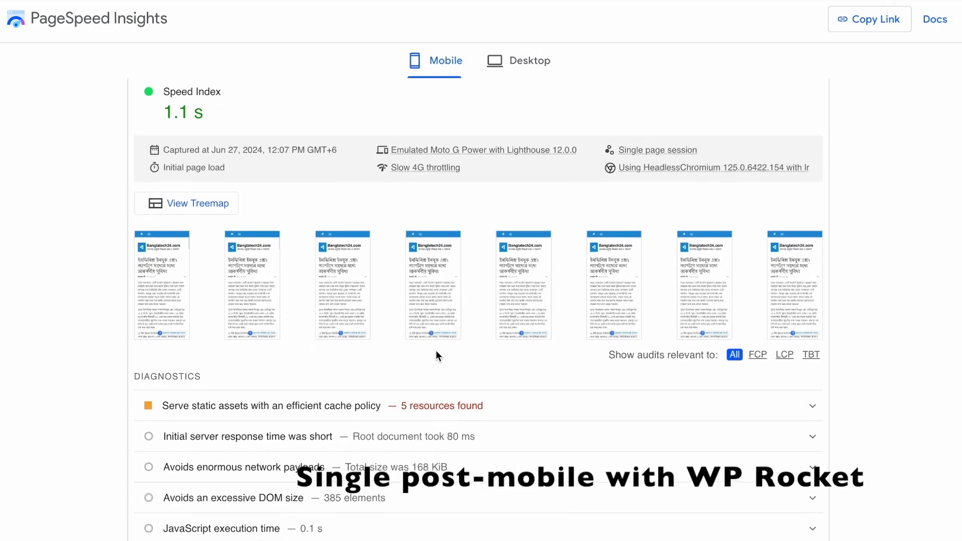
- Examine which resources the post's mobile audit lists under Serve static assets with an efficient cache policy
click(346, 402)
scroll(338, 404, down, 4)
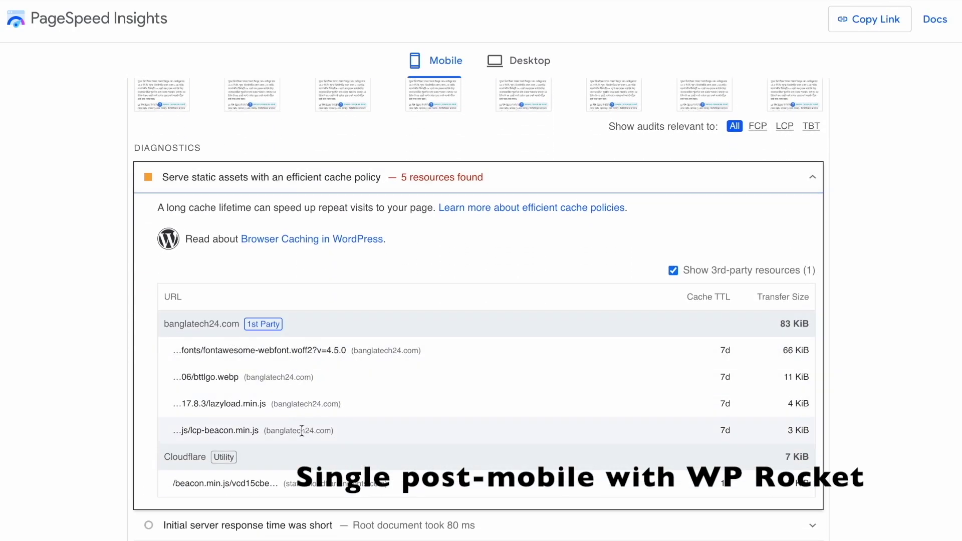
scroll(303, 426, down, 1)
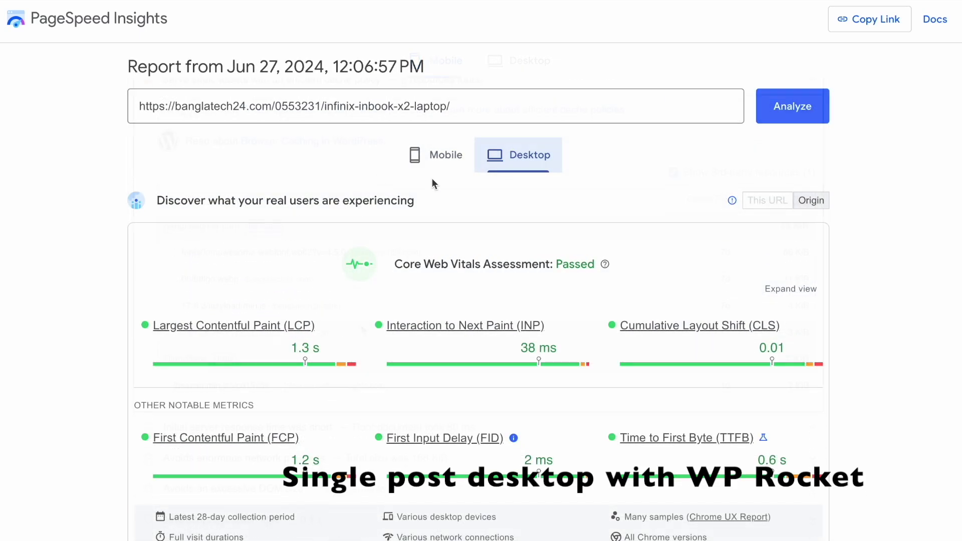
scroll(80, 228, down, 8)
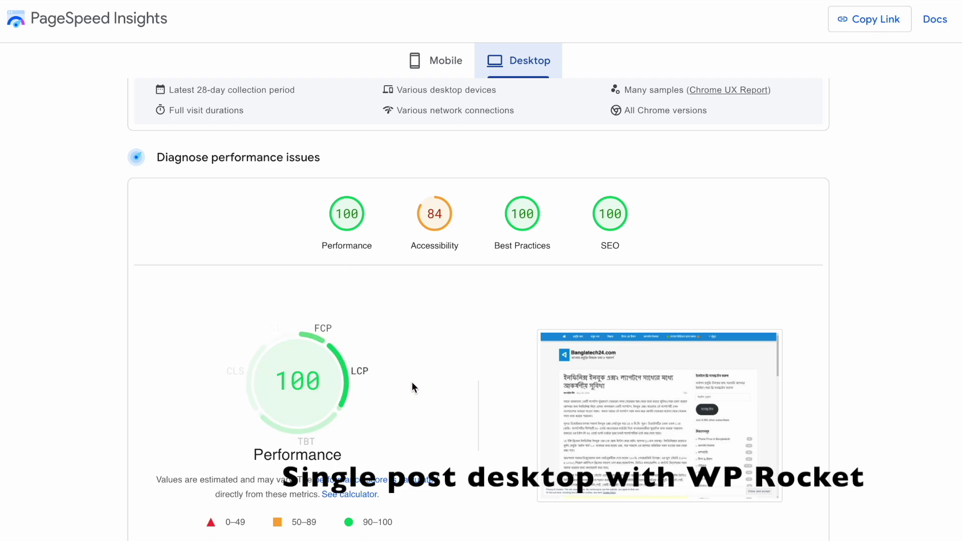
scroll(411, 383, down, 6)
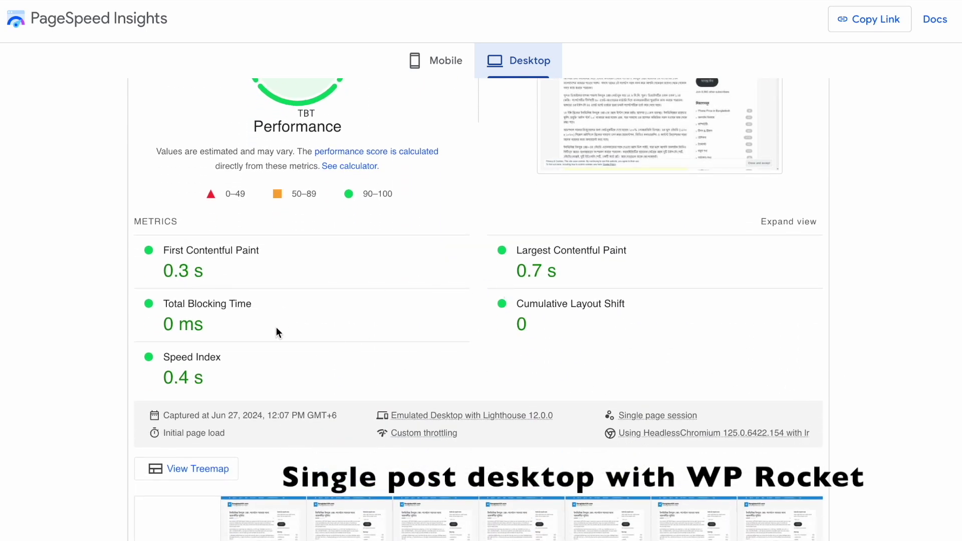
scroll(61, 362, down, 7)
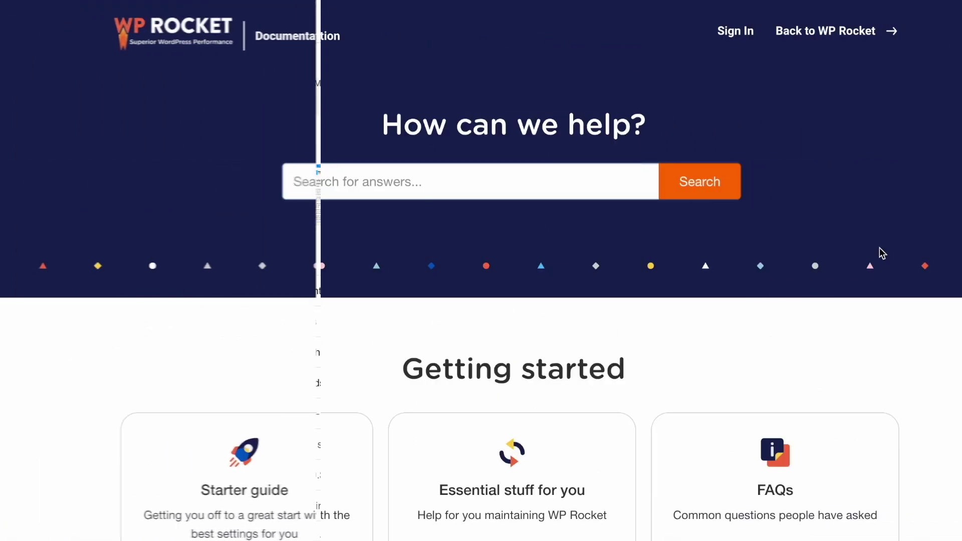
- Browse the WP Rocket documentation site's Getting started and Features article categories
scroll(879, 248, down, 5)
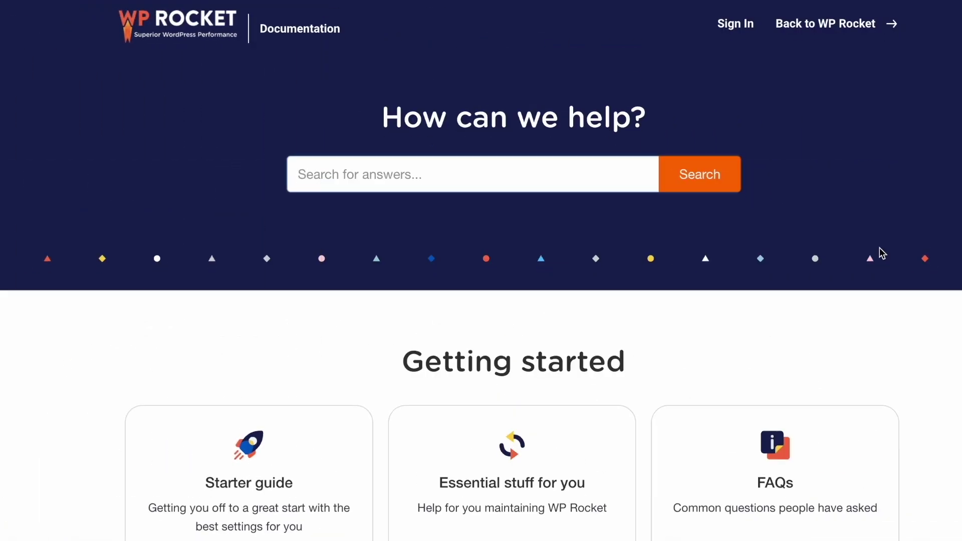
scroll(692, 243, down, 6)
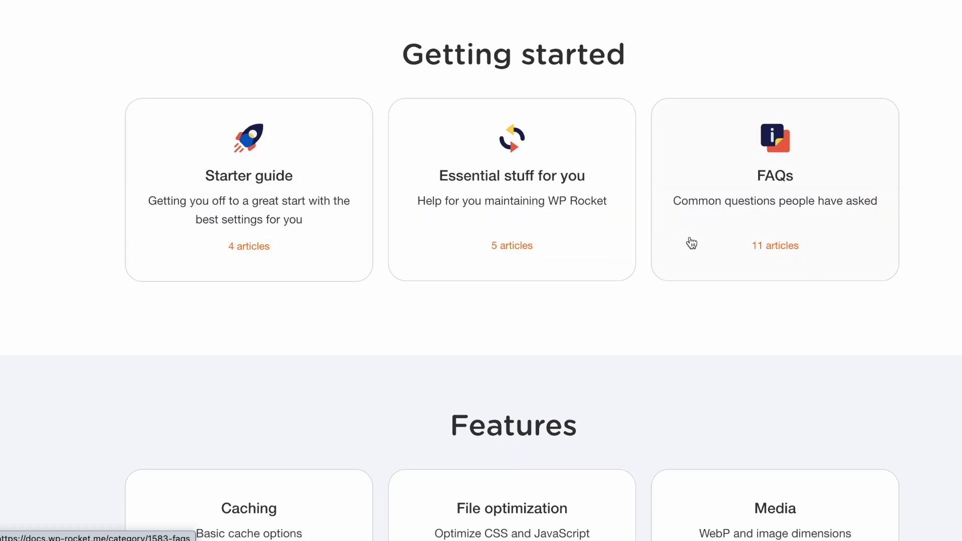
scroll(482, 383, down, 17)
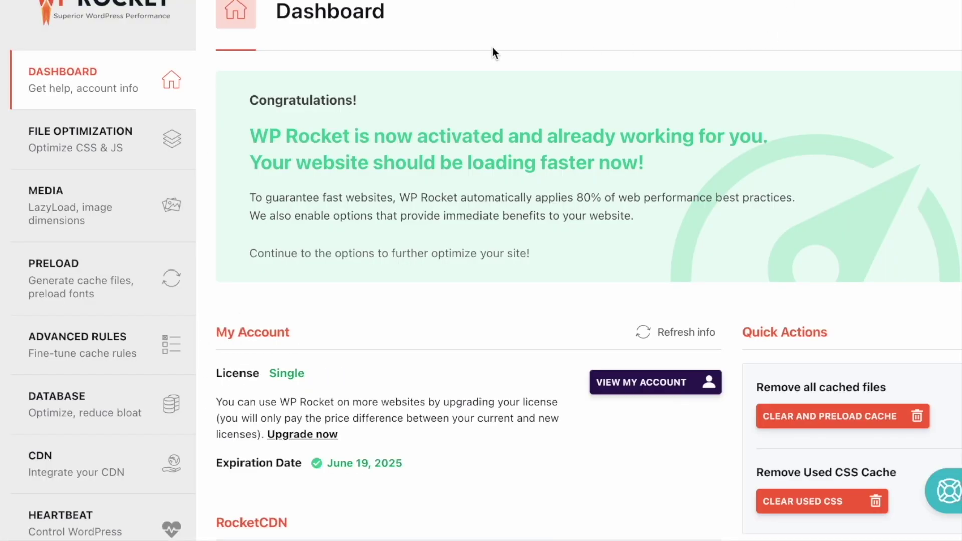
- In the WP Rocket dashboard, look through the help widget's suggested guides and the Frequently Asked Questions, and close the widget
scroll(79, 395, down, 2)
scroll(79, 395, up, 2)
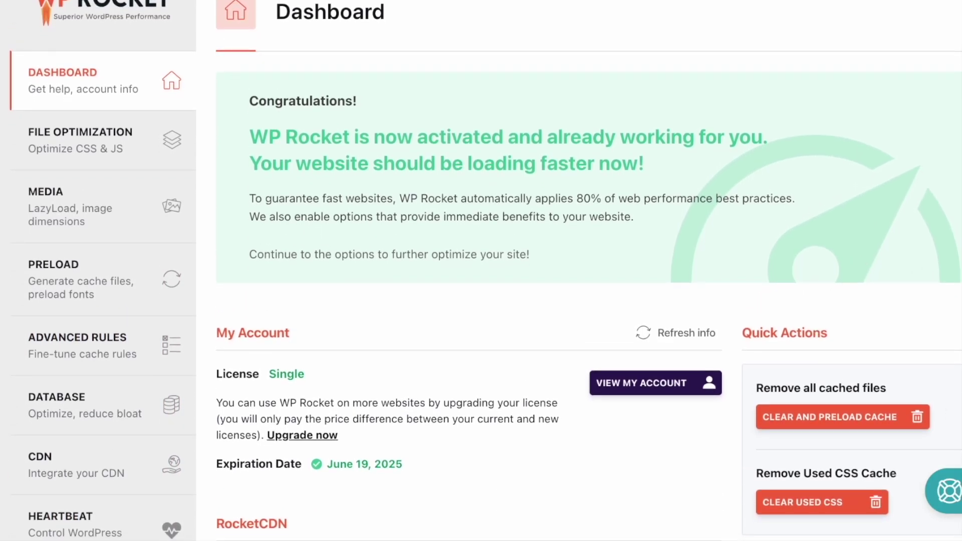
click(949, 491)
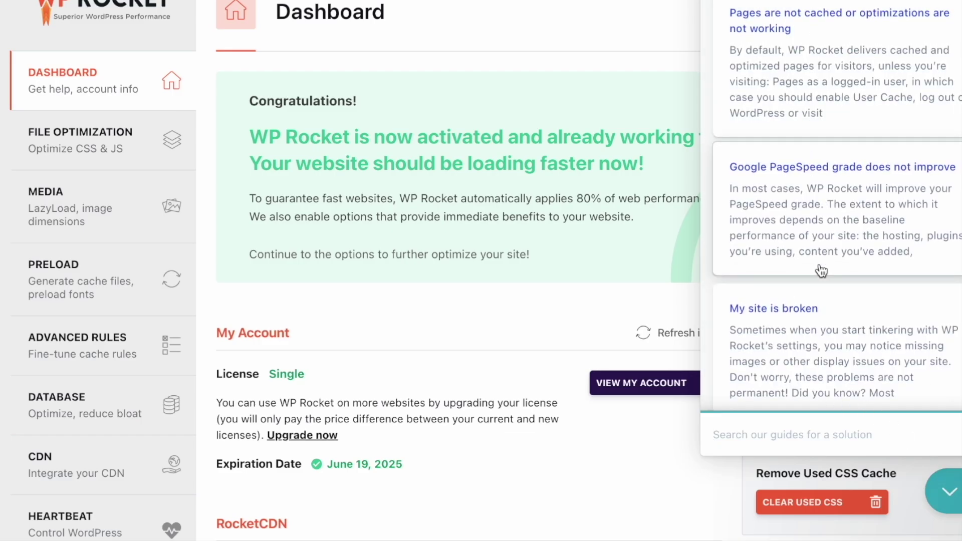
scroll(821, 271, down, 5)
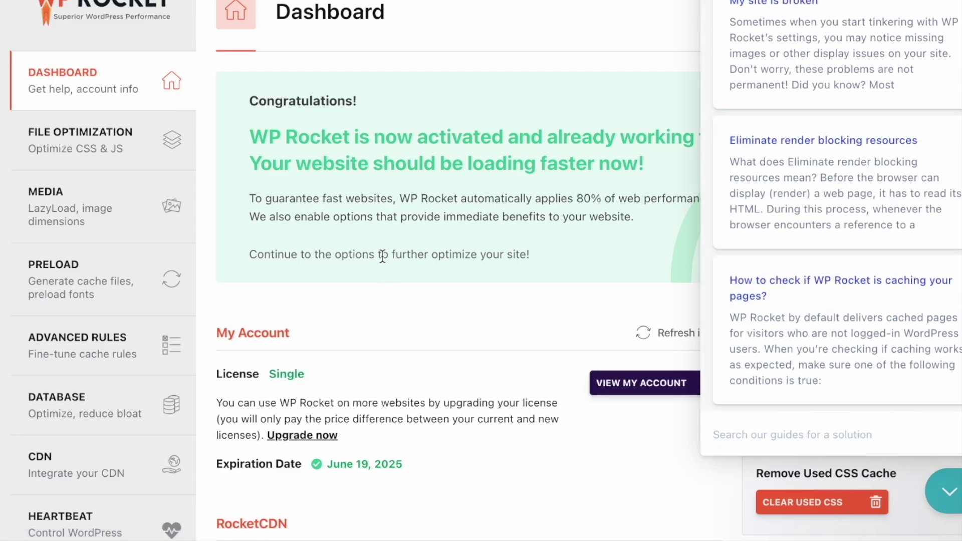
scroll(383, 256, down, 15)
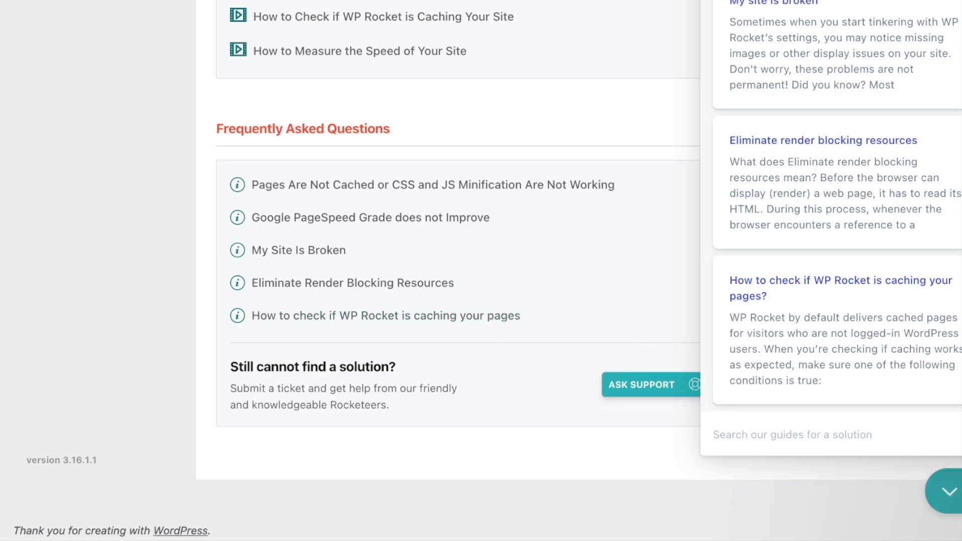
click(952, 492)
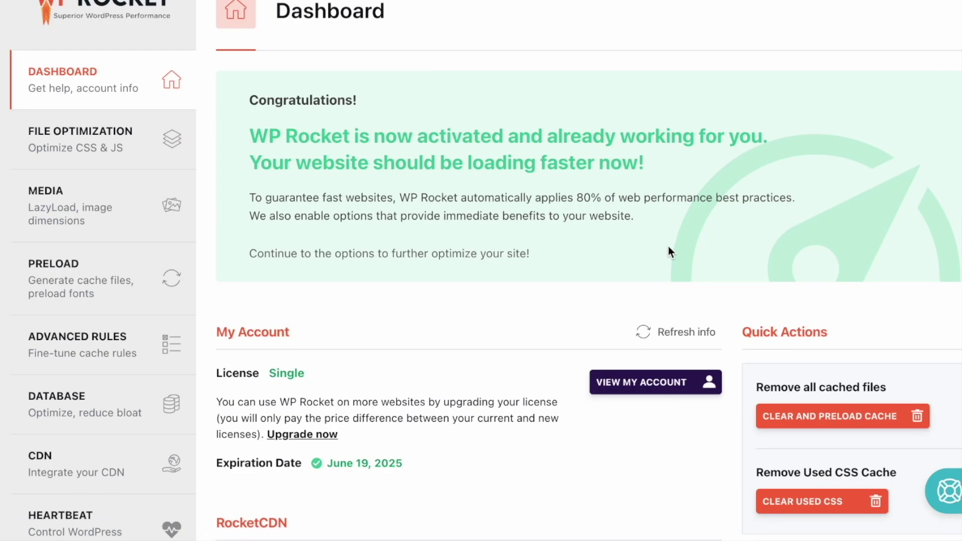
- Open WP Rocket's support page from the dashboard's FAQ section and look over the question topics and the ticket form
scroll(670, 250, down, 15)
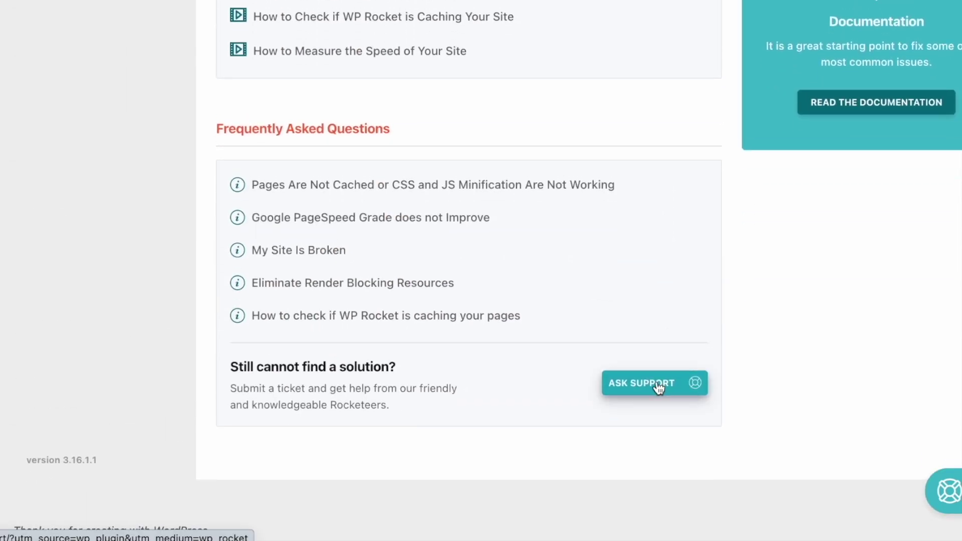
click(659, 387)
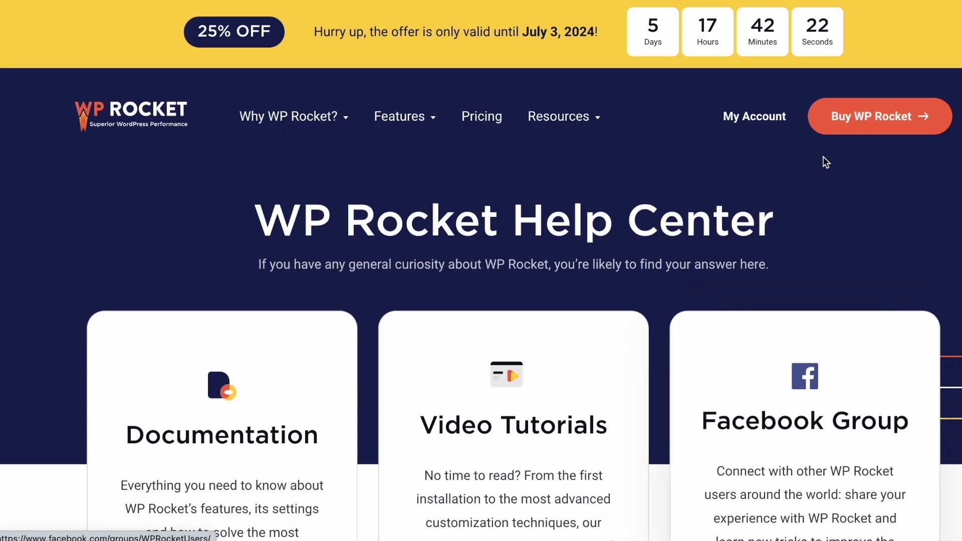
scroll(671, 274, down, 14)
scroll(663, 276, down, 10)
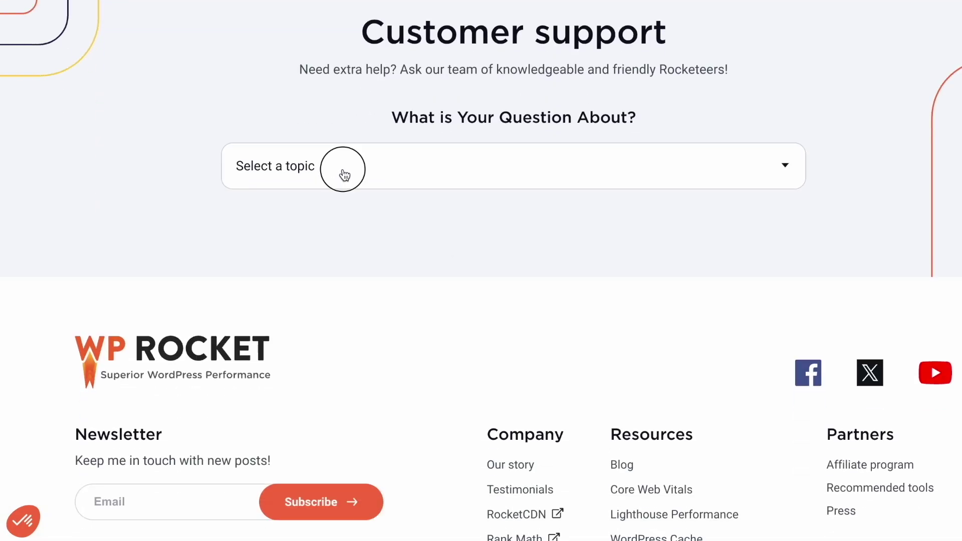
click(345, 175)
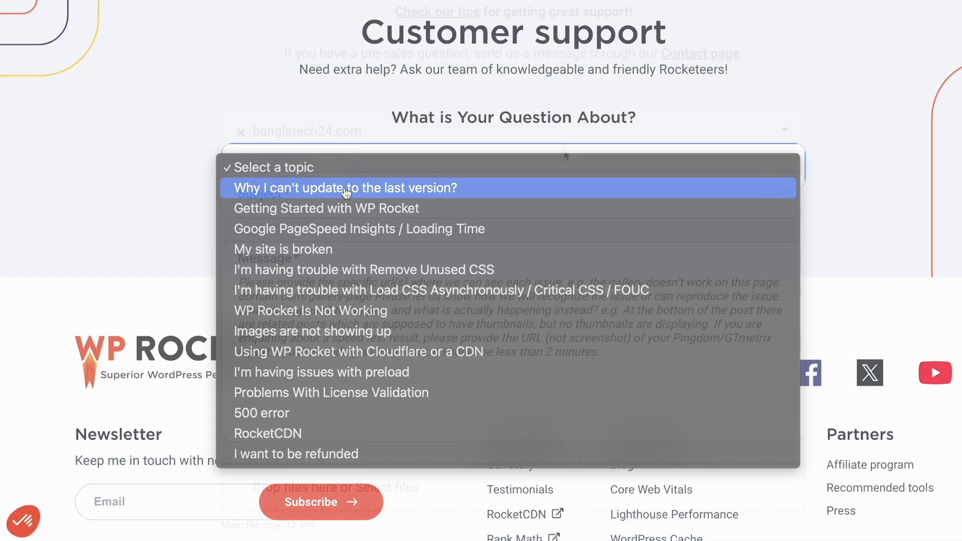
scroll(428, 317, down, 5)
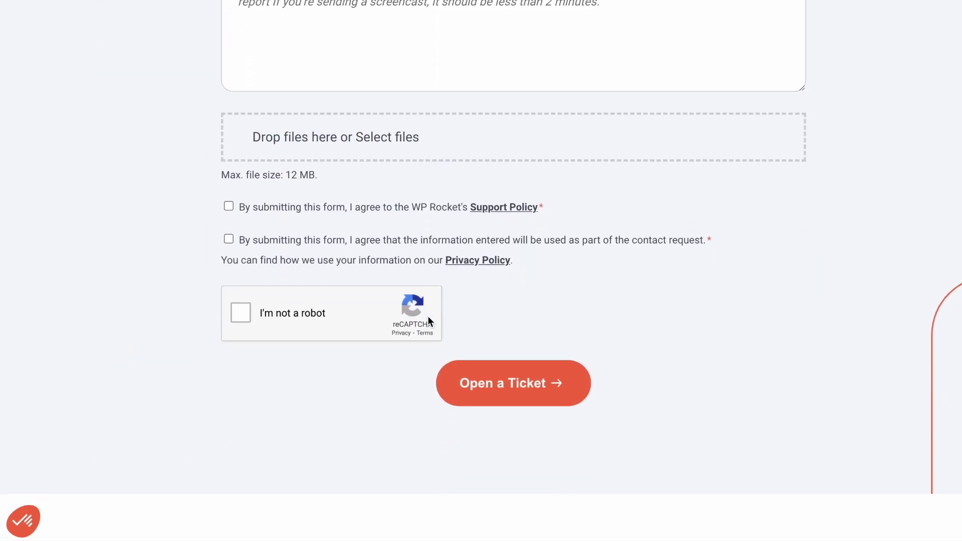
scroll(428, 321, down, 2)
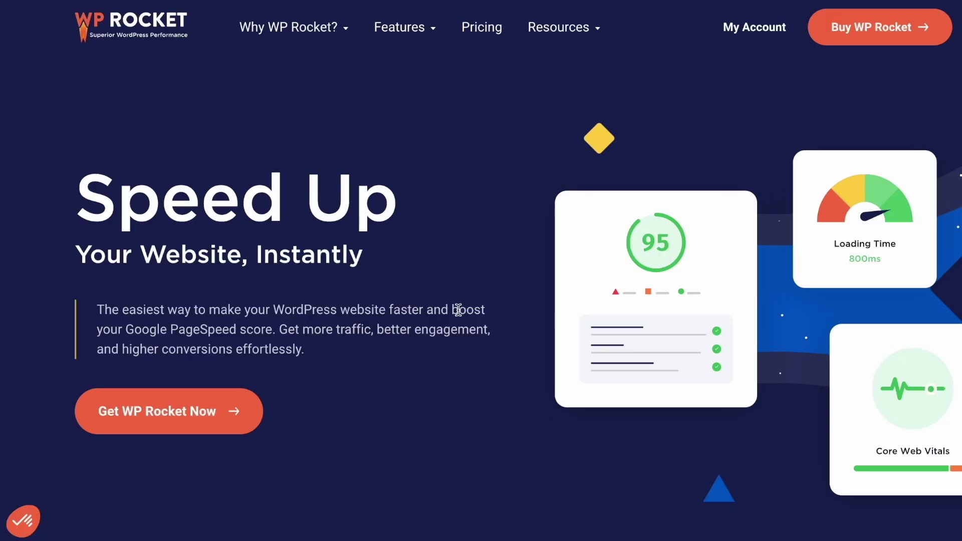
- Back in PageSpeed Insights, compare the homepage's mobile and desktop performance metrics
scroll(458, 307, down, 2)
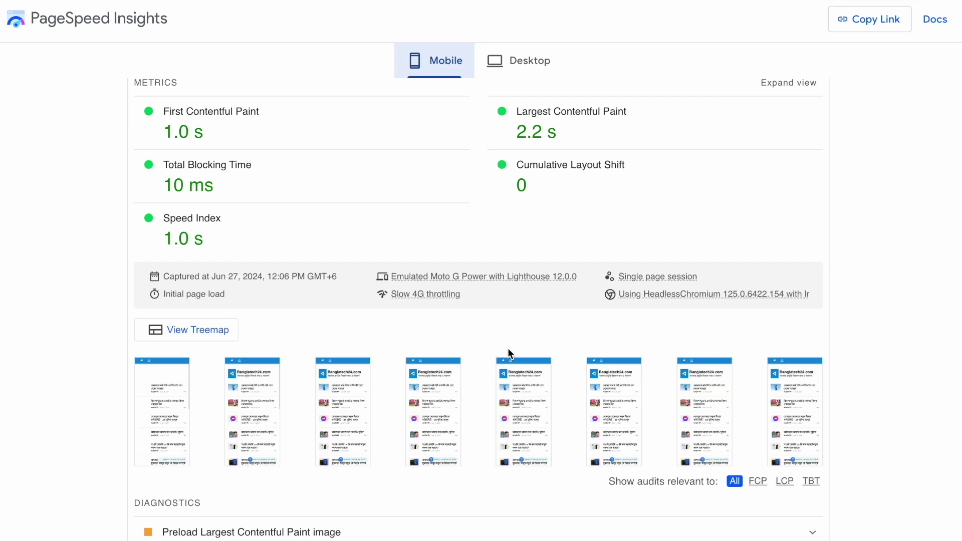
scroll(443, 248, up, 1)
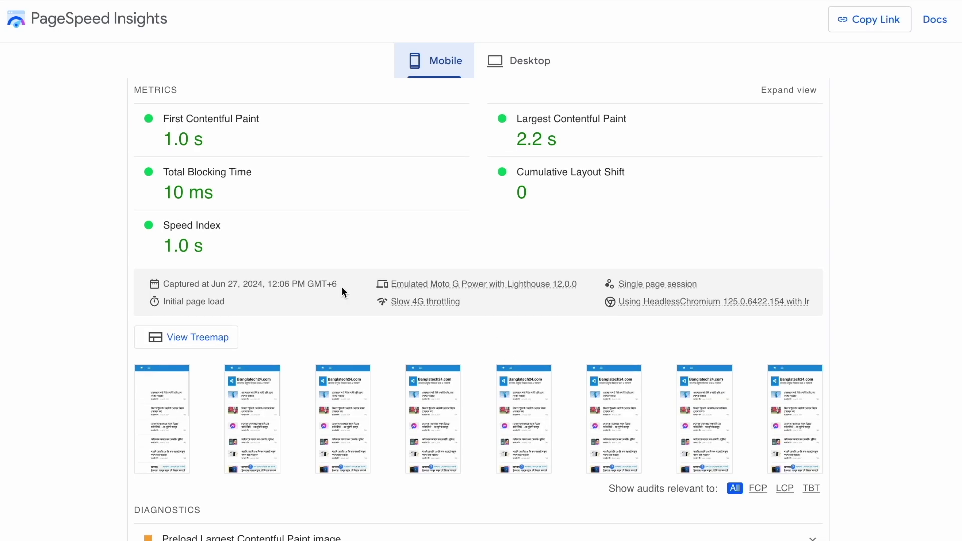
click(517, 67)
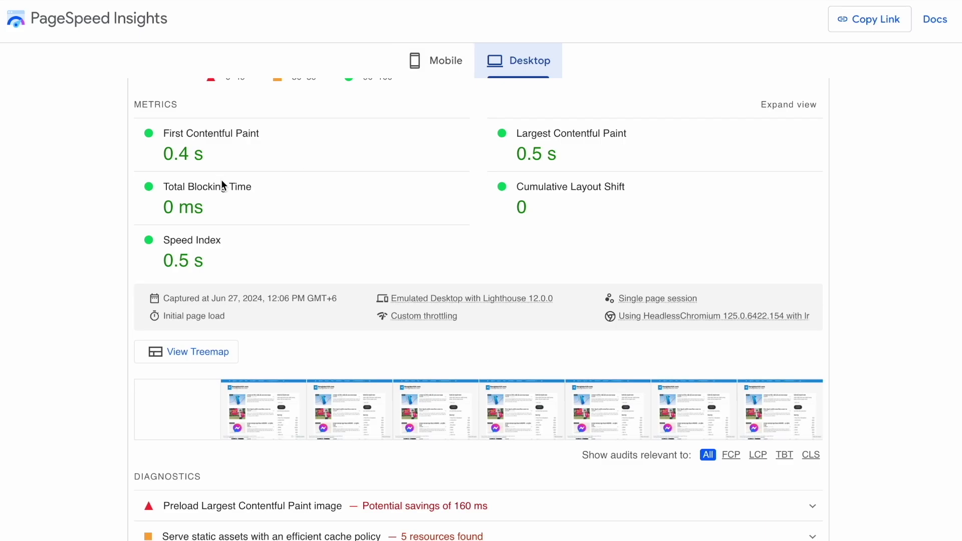
click(423, 79)
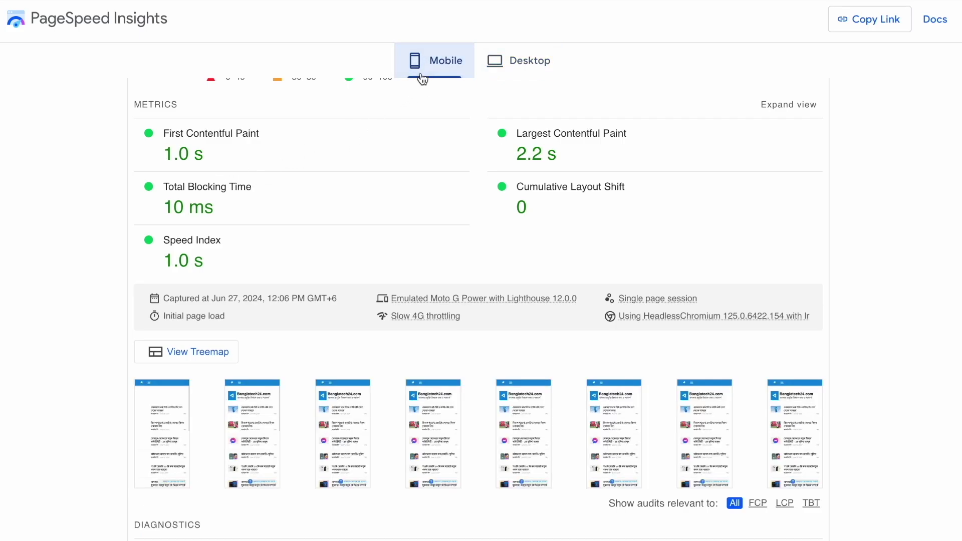